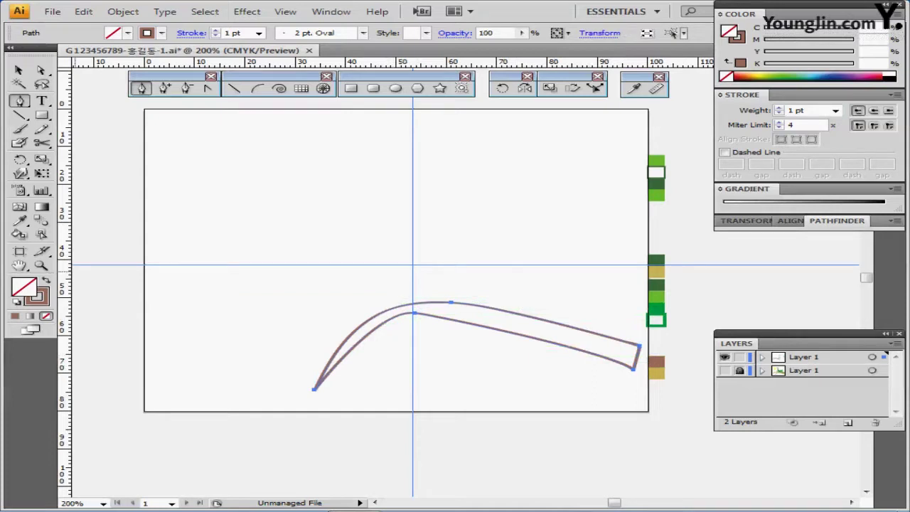
Step: Swap the branch path's stroke and fill, and create a copy scaled 136% horizontally and 100% vertically
{"action": "key", "text": "shift+x"}
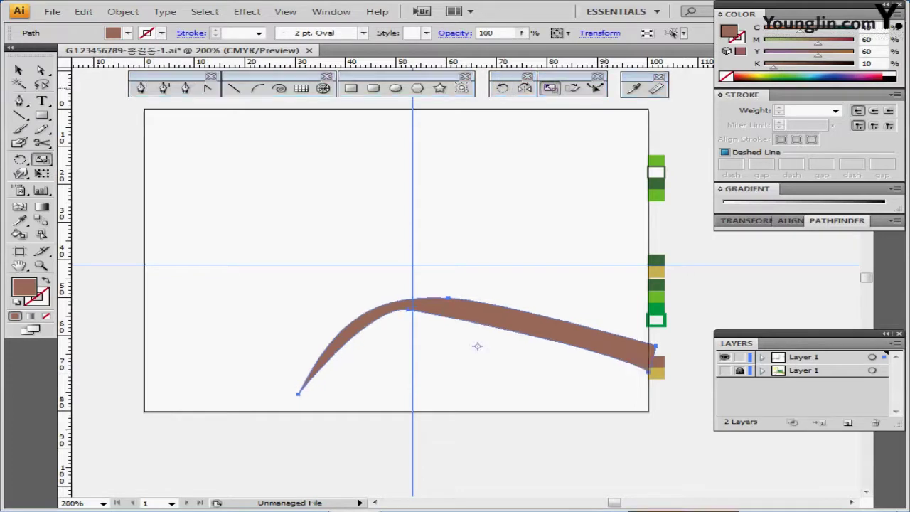
{"action": "double_click", "coordinate": [549, 87]}
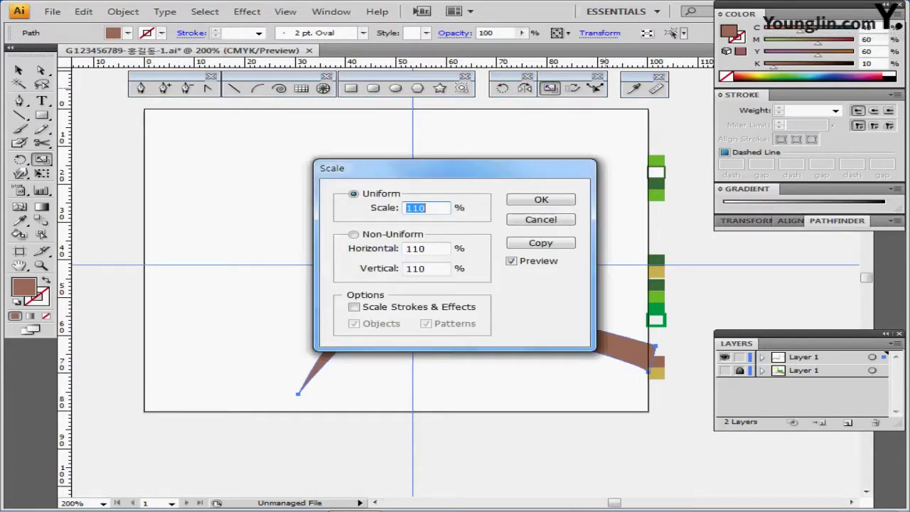
{"action": "key", "text": "Tab"}
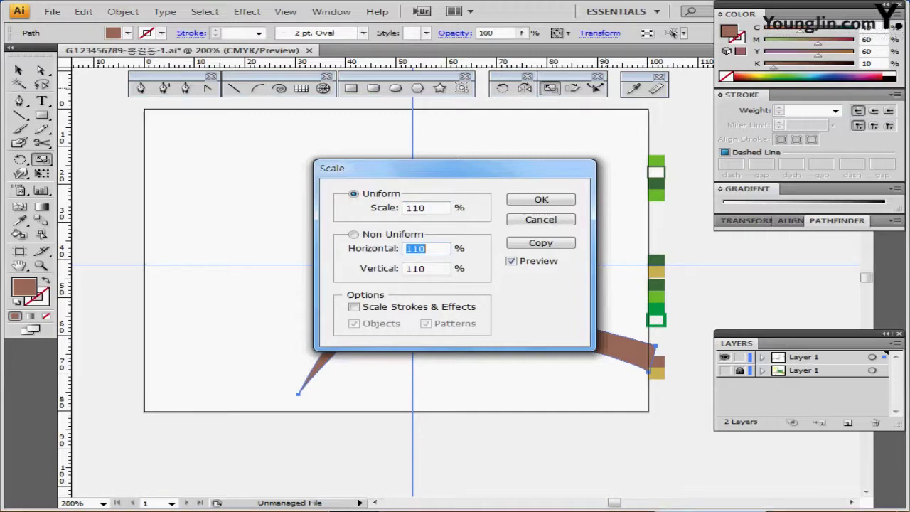
{"action": "type", "text": "136"}
{"action": "key", "text": "Tab"}
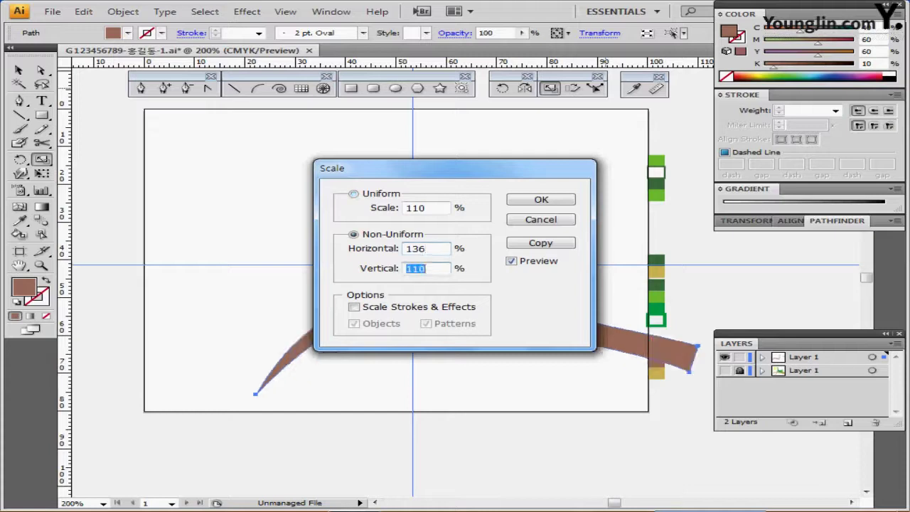
{"action": "type", "text": "100"}
{"action": "left_click", "coordinate": [540, 242]}
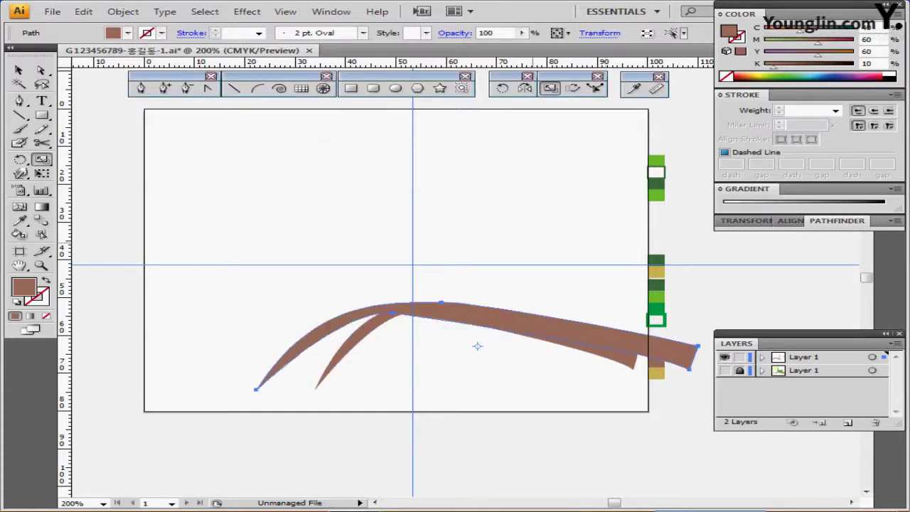
Step: Move the stretched branch copy left and slightly down, and give it the ochre sample square's fill
{"action": "left_click_drag", "start_coordinate": [576, 334], "coordinate": [525, 348]}
{"action": "key", "text": "i"}
{"action": "left_click", "coordinate": [655, 370]}
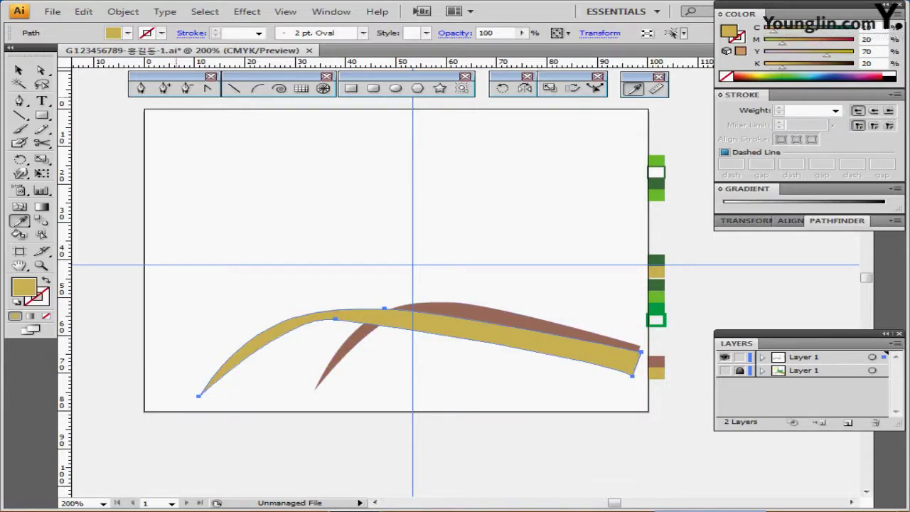
Step: Average the right-end anchor points of both branches on the vertical axis, then clear the selection
{"action": "left_click", "coordinate": [41, 71]}
{"action": "left_click_drag", "start_coordinate": [621, 316], "coordinate": [647, 391]}
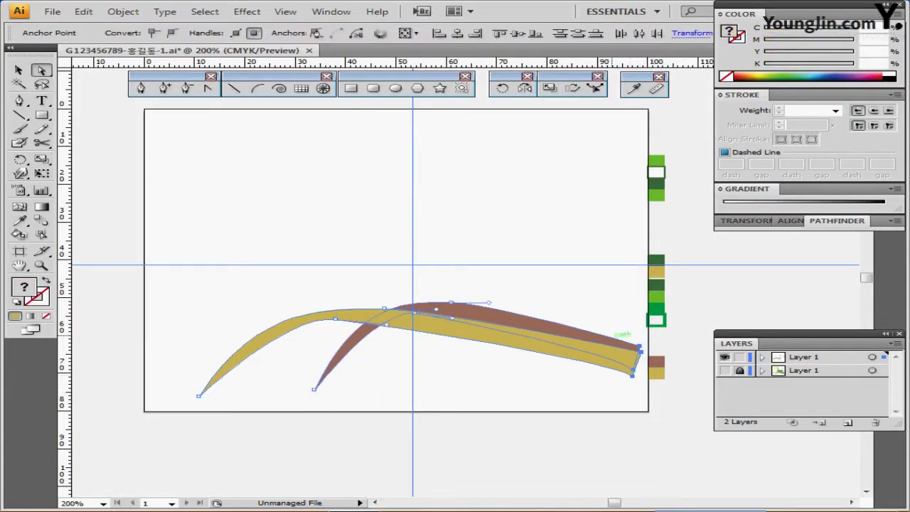
{"action": "right_click", "coordinate": [573, 291]}
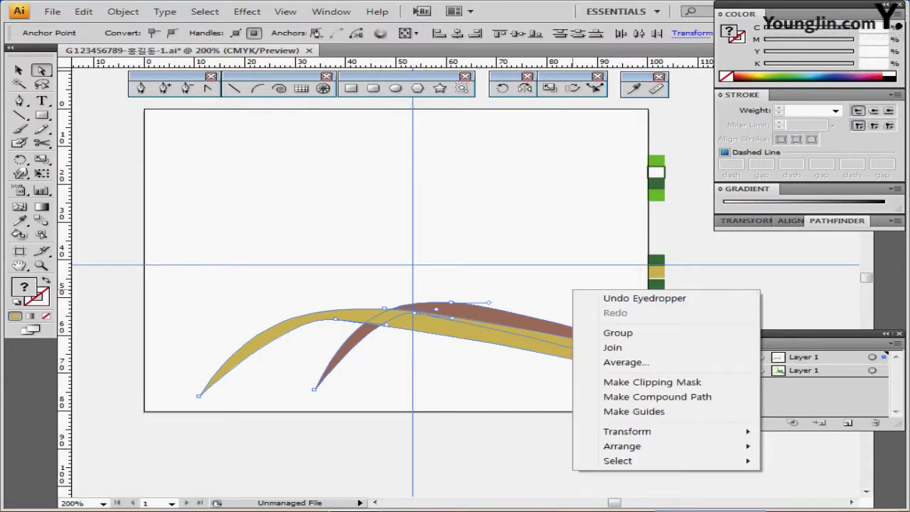
{"action": "left_click", "coordinate": [625, 362]}
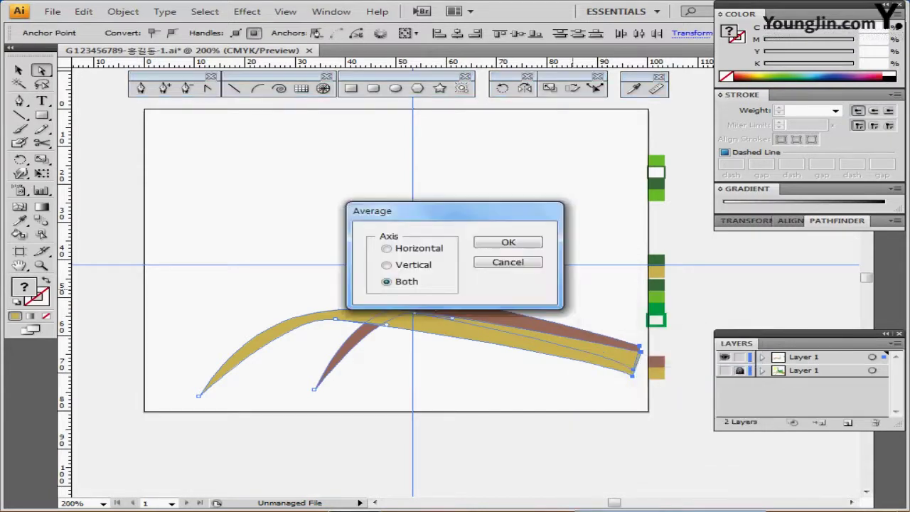
{"action": "left_click", "coordinate": [387, 265]}
{"action": "left_click", "coordinate": [507, 242]}
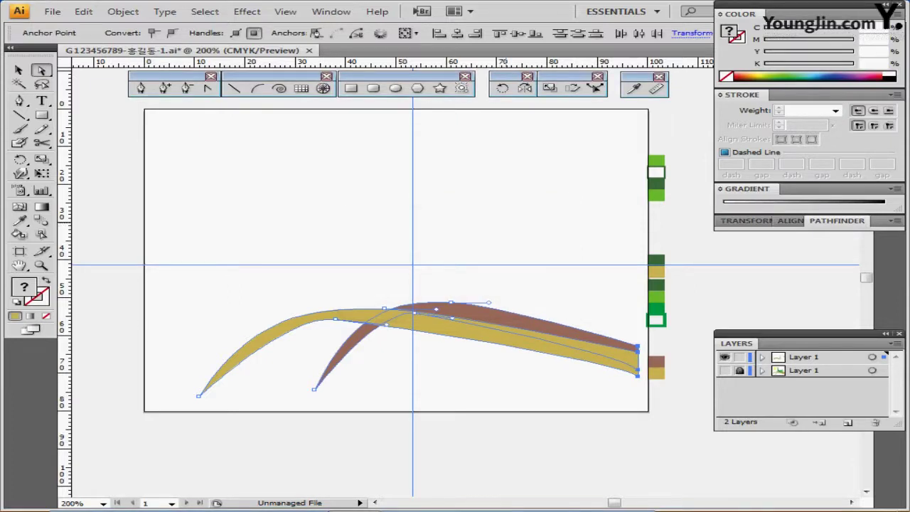
{"action": "left_click", "coordinate": [499, 216]}
Step: Create a 6 by 14 mm ellipse above the branches, filled with the light green of the topmost sample square
{"action": "left_click", "coordinate": [518, 243], "text": "ctrl"}
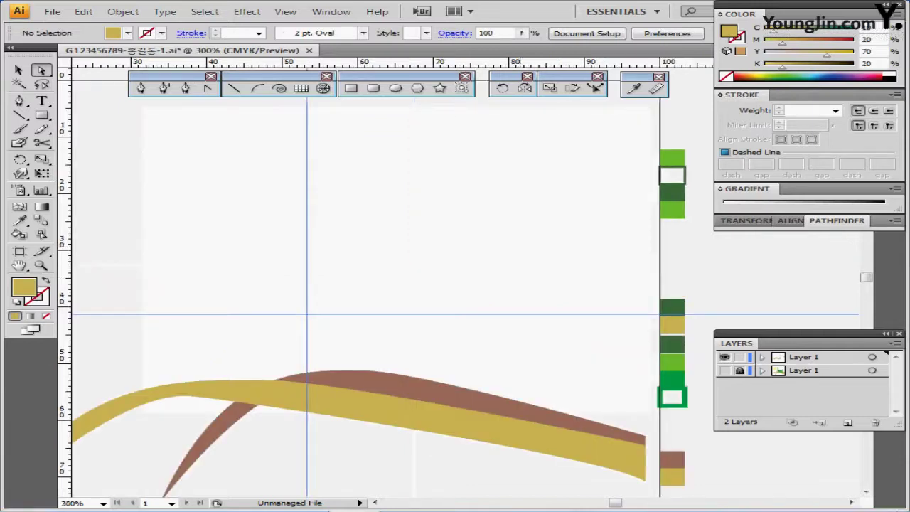
{"action": "left_click_drag", "start_coordinate": [522, 278], "coordinate": [548, 272]}
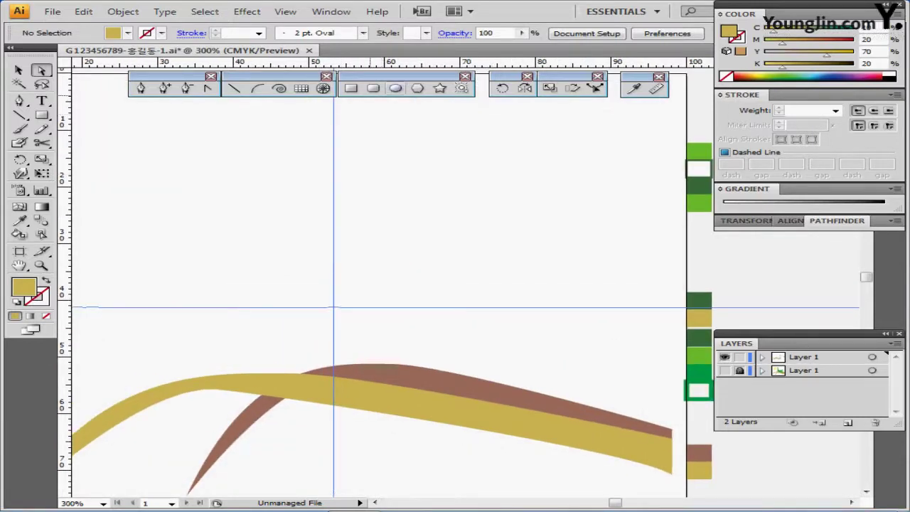
{"action": "left_click", "coordinate": [706, 148], "text": "ctrl"}
{"action": "left_click", "coordinate": [531, 198], "text": "ctrl"}
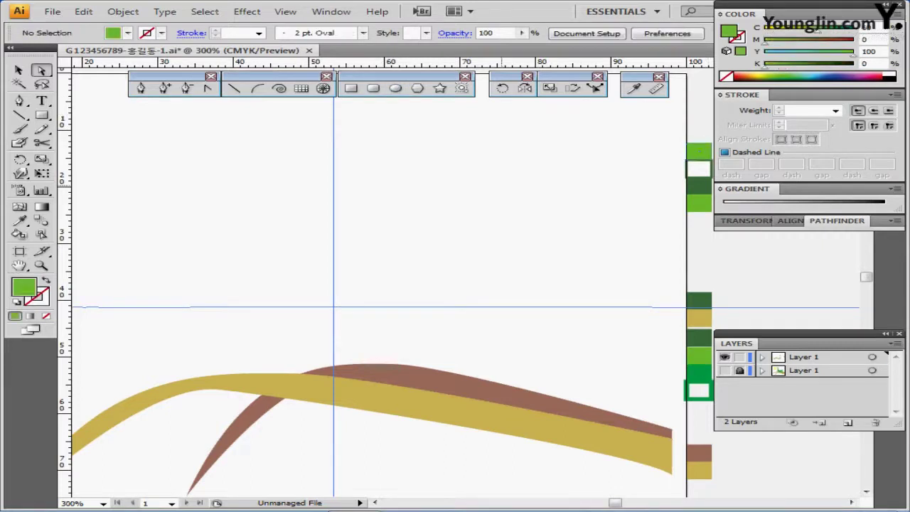
{"action": "left_click", "coordinate": [396, 87]}
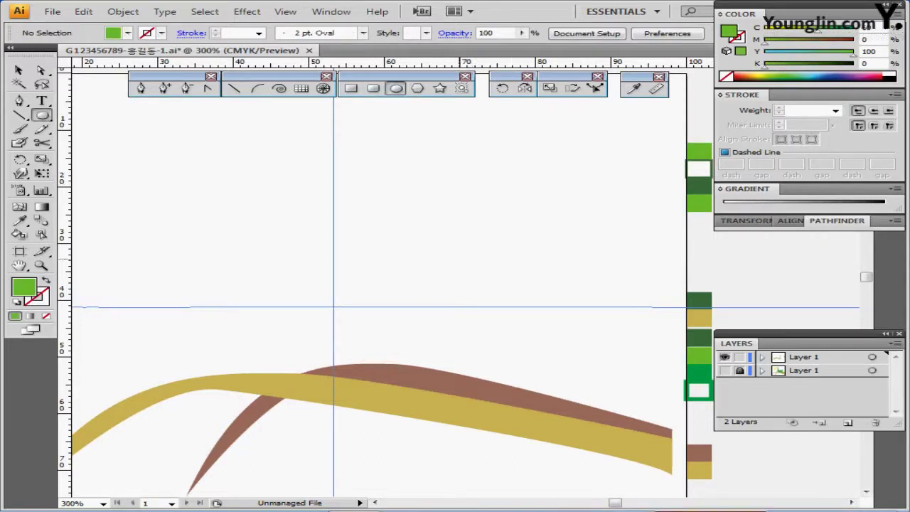
{"action": "left_click_drag", "start_coordinate": [191, 169], "coordinate": [235, 184]}
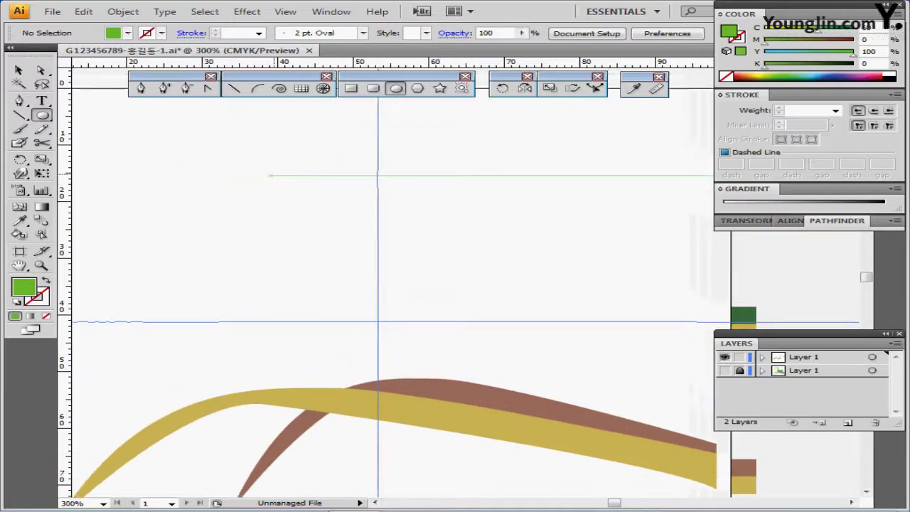
{"action": "left_click", "coordinate": [277, 157]}
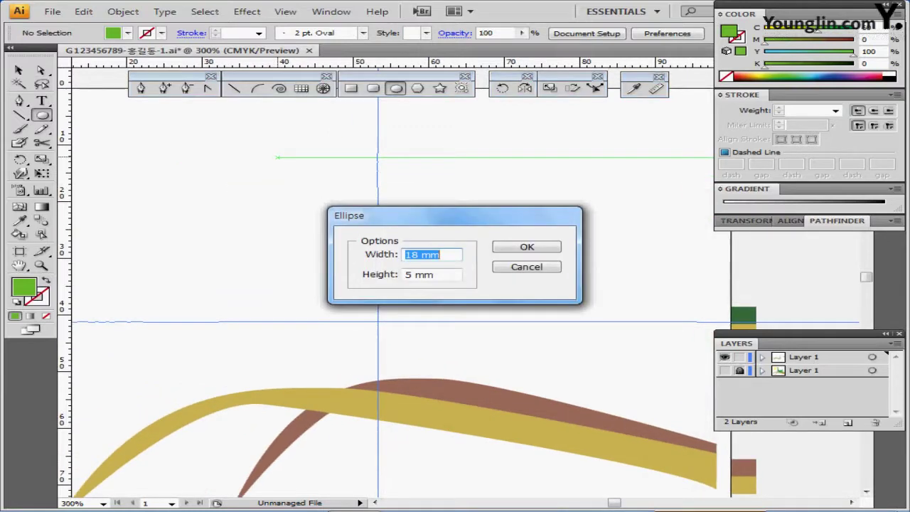
{"action": "type", "text": "6"}
{"action": "key", "text": "Tab"}
{"action": "type", "text": "14"}
{"action": "key", "text": "Return"}
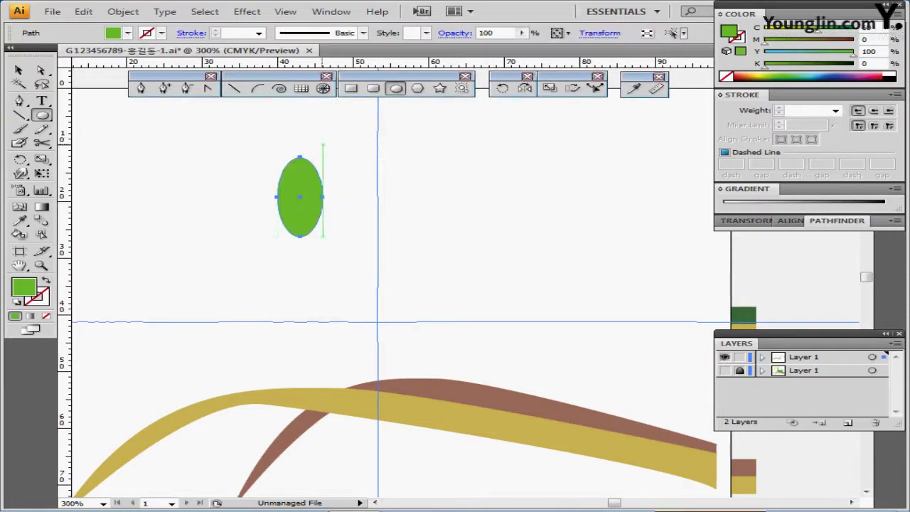
Step: Reshape the green ellipse into an egg form by moving its left anchor point about 2 mm left and 2 mm down
{"action": "left_click", "coordinate": [330, 205], "text": "ctrl"}
{"action": "left_click_drag", "start_coordinate": [419, 241], "coordinate": [317, 190]}
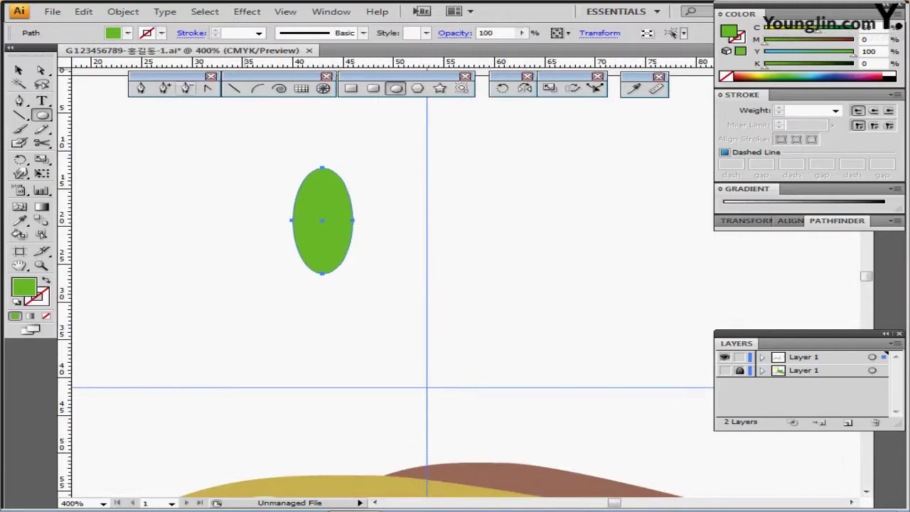
{"action": "left_click", "coordinate": [41, 69]}
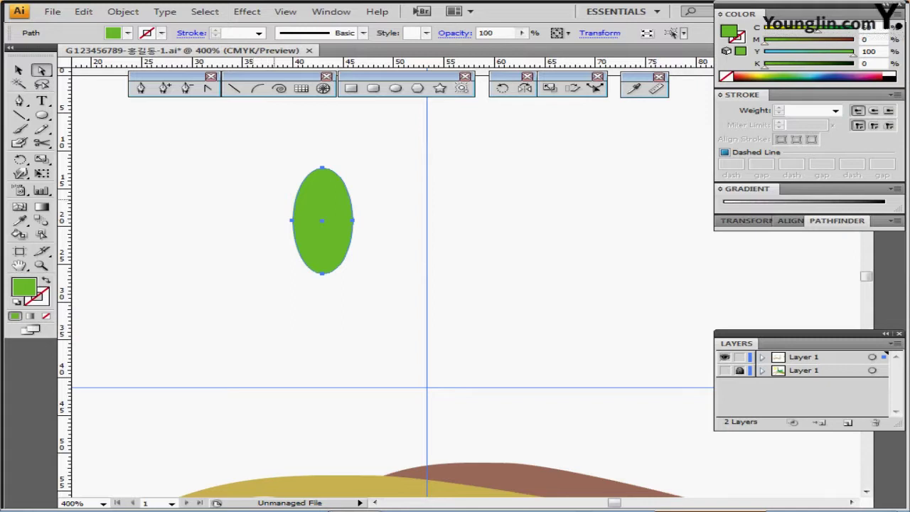
{"action": "left_click_drag", "start_coordinate": [268, 199], "coordinate": [272, 235]}
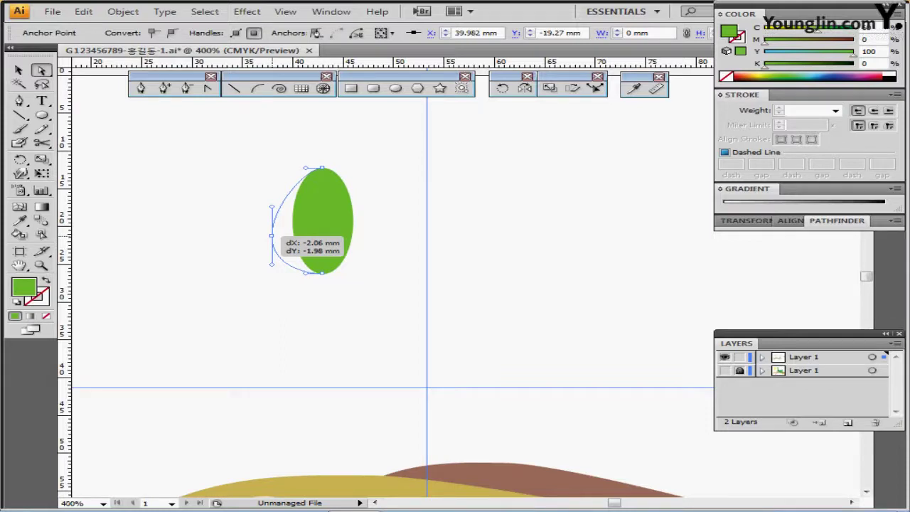
{"action": "left_click_drag", "start_coordinate": [273, 235], "coordinate": [273, 236]}
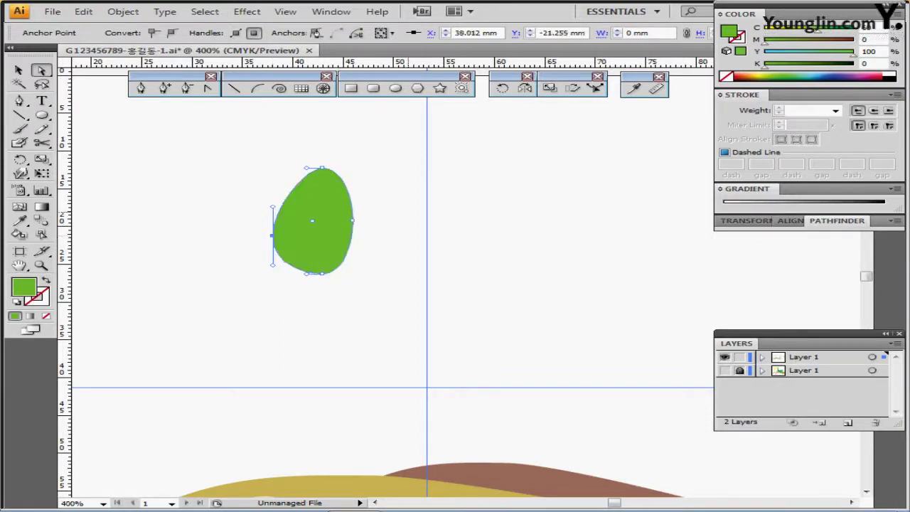
{"action": "left_click", "coordinate": [408, 222]}
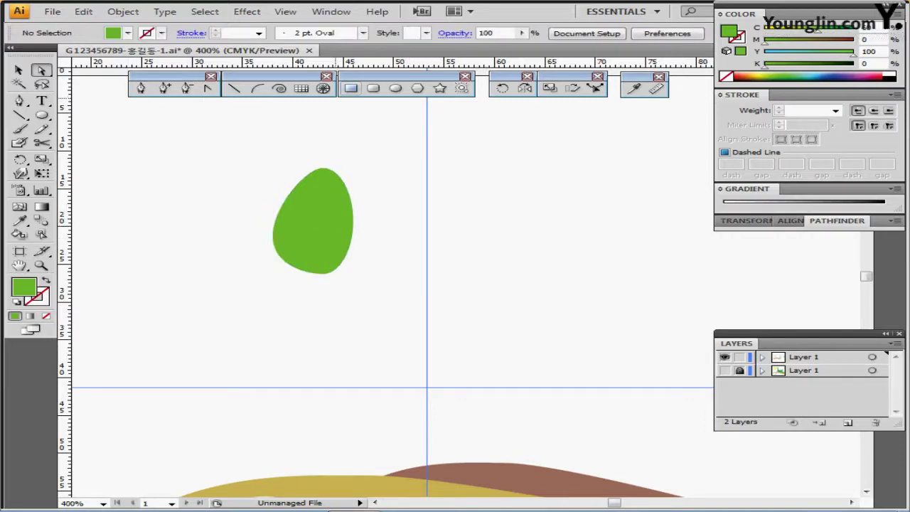
Step: Draw a small upright eye ellipse over the green shape's upper left edge, with the sample's white fill and 1 pt dark green stroke
{"action": "left_click", "coordinate": [396, 88]}
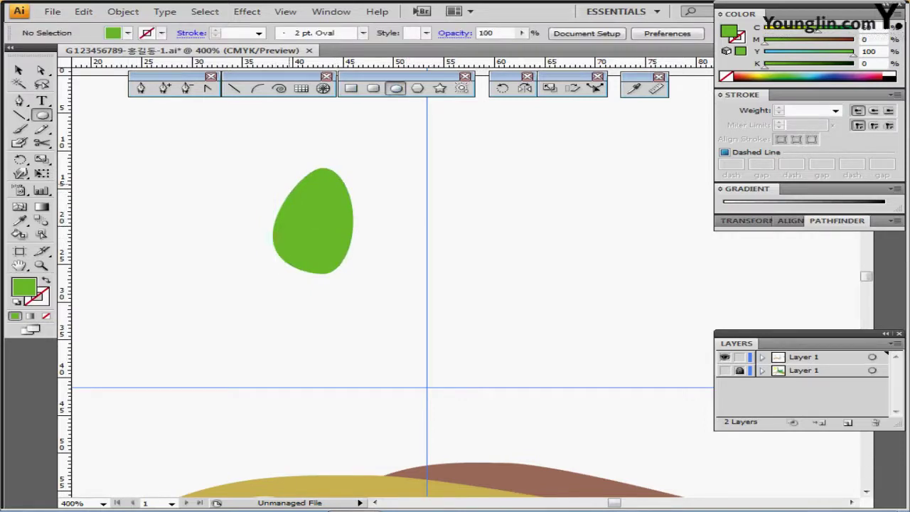
{"action": "left_click_drag", "start_coordinate": [285, 177], "coordinate": [313, 226]}
{"action": "key", "text": "ctrl+minus"}
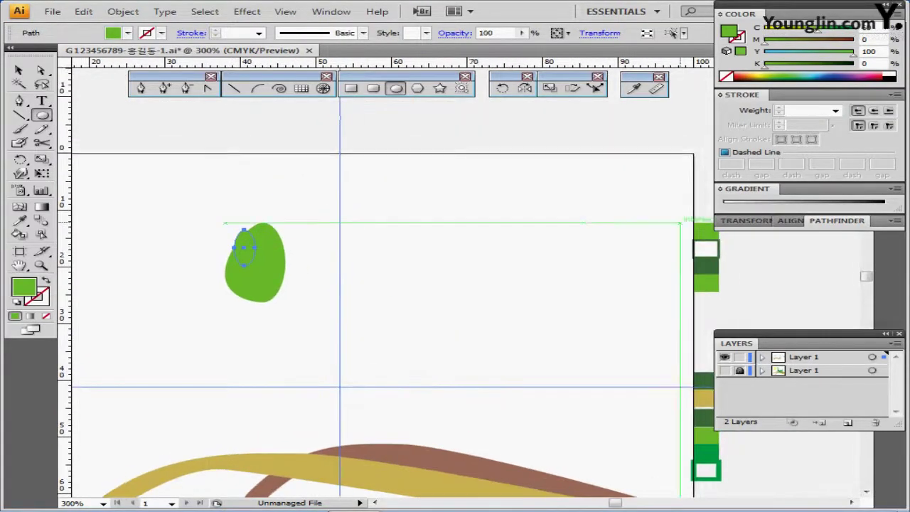
{"action": "left_click", "coordinate": [633, 88]}
{"action": "left_click", "coordinate": [706, 248]}
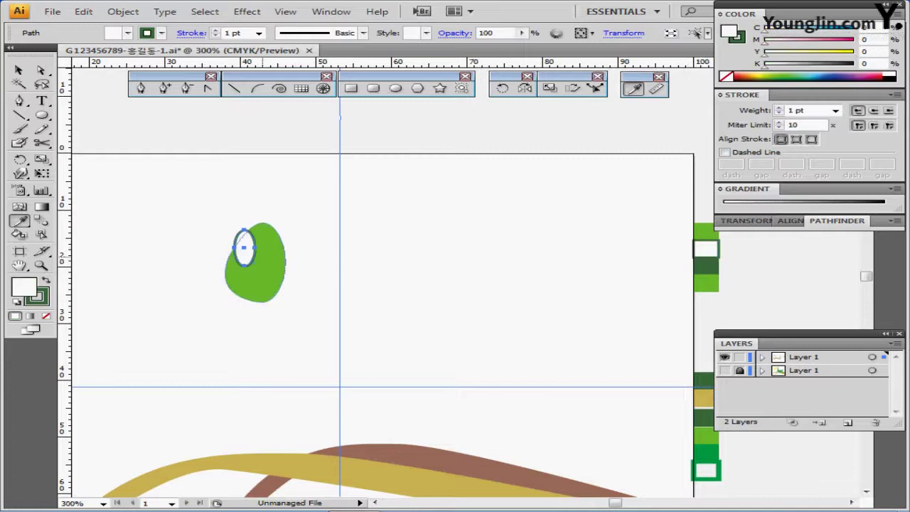
Step: Draw a smaller pupil ellipse inside the white eye and apply the dark green sample square's fill
{"action": "left_click", "coordinate": [396, 88]}
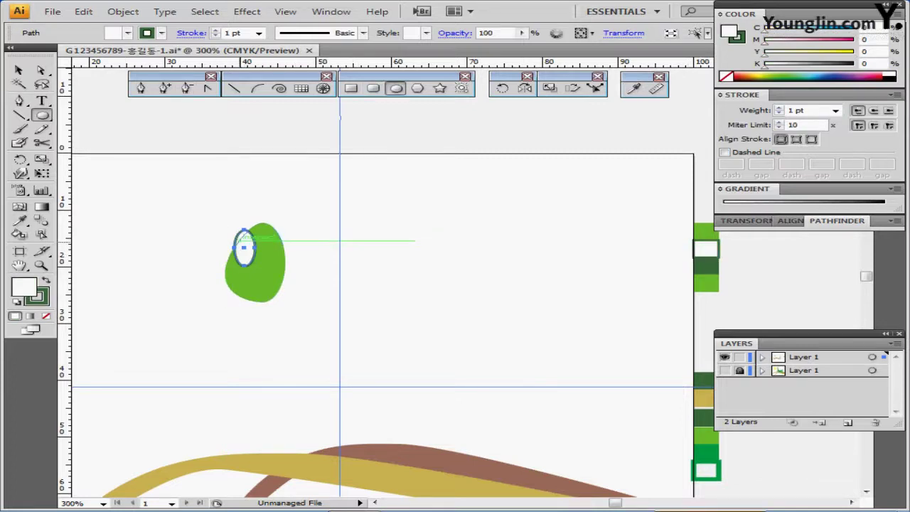
{"action": "left_click_drag", "start_coordinate": [244, 242], "coordinate": [248, 258]}
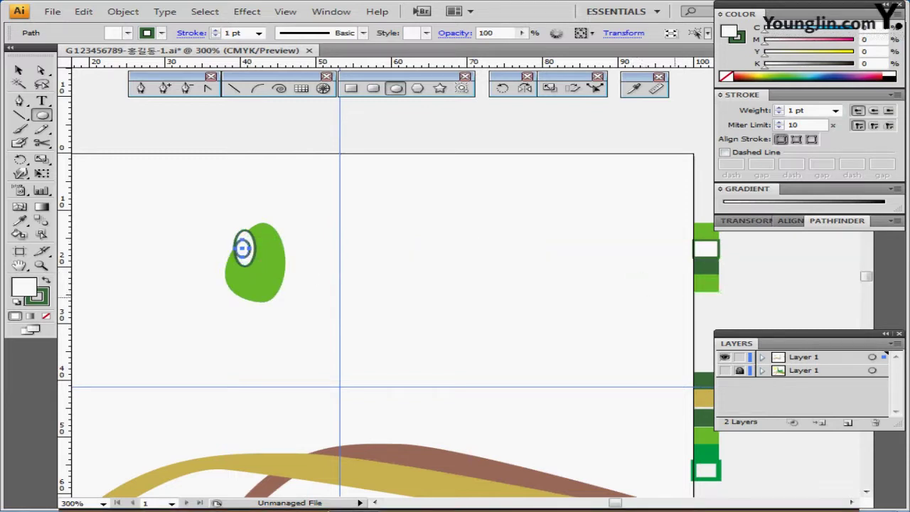
{"action": "key", "text": "i"}
{"action": "left_click", "coordinate": [707, 268]}
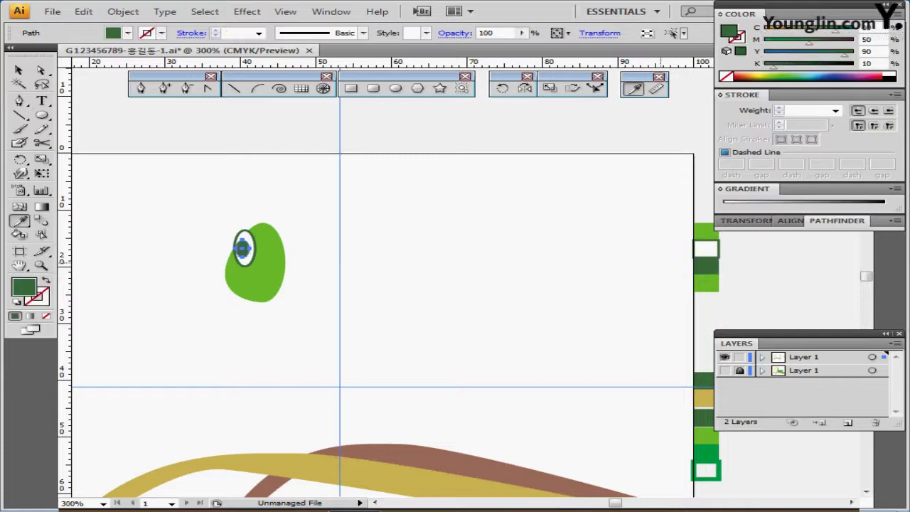
Step: Enlarge the dark green pupil and shift it against the left edge of the eye
{"action": "left_click", "coordinate": [282, 311], "text": "ctrl"}
{"action": "left_click", "coordinate": [375, 300], "text": "ctrl"}
{"action": "left_click_drag", "start_coordinate": [384, 284], "coordinate": [252, 383]}
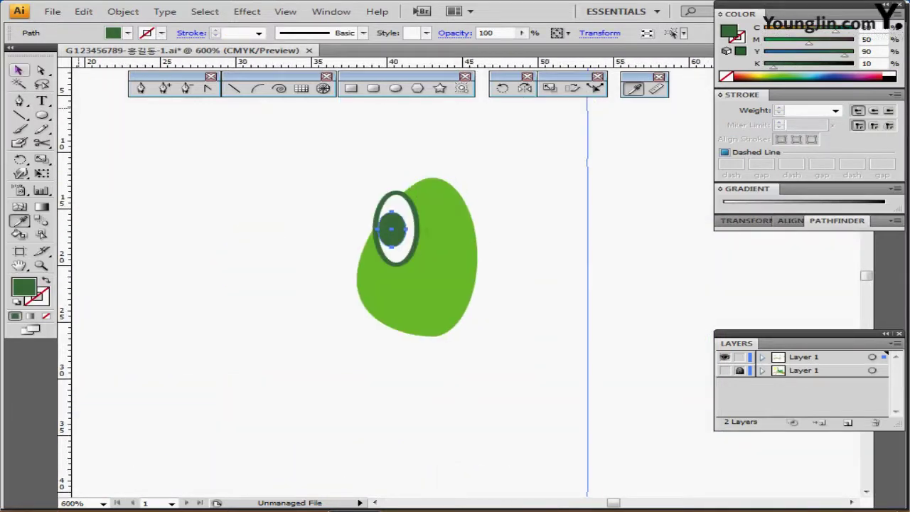
{"action": "key", "text": "v"}
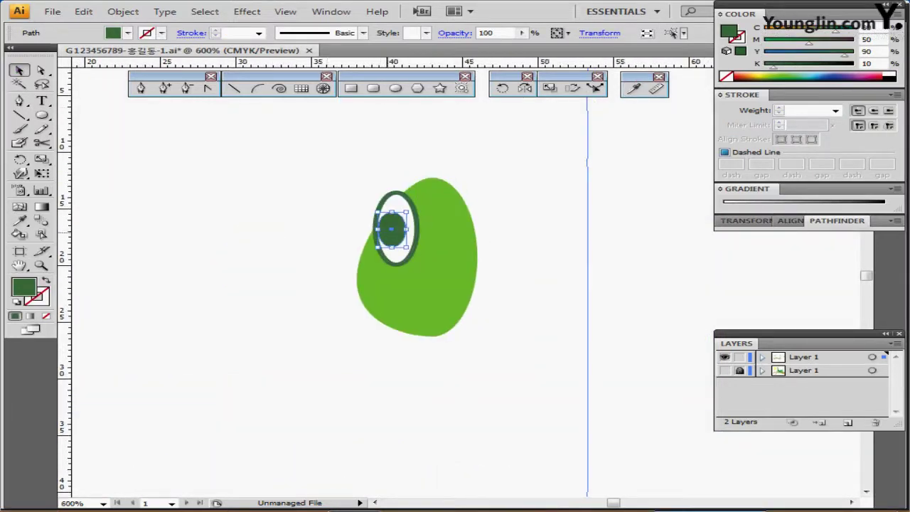
{"action": "mouse_move", "coordinate": [392, 232]}
{"action": "left_mouse_down"}
{"action": "mouse_move", "coordinate": [389, 206]}
{"action": "mouse_move", "coordinate": [386, 237]}
{"action": "left_mouse_up"}
{"action": "left_click", "coordinate": [289, 334]}
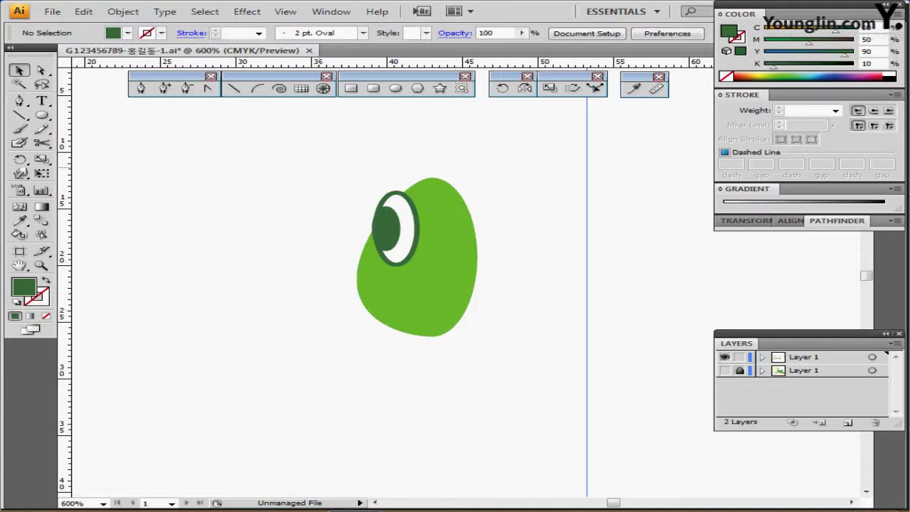
Step: Select the green head together with its eye and pupil, and move them left and slightly down
{"action": "key", "text": "Tab"}
{"action": "left_click_drag", "start_coordinate": [309, 157], "coordinate": [316, 269]}
{"action": "key", "text": "Tab"}
{"action": "left_click_drag", "start_coordinate": [450, 203], "coordinate": [404, 210]}
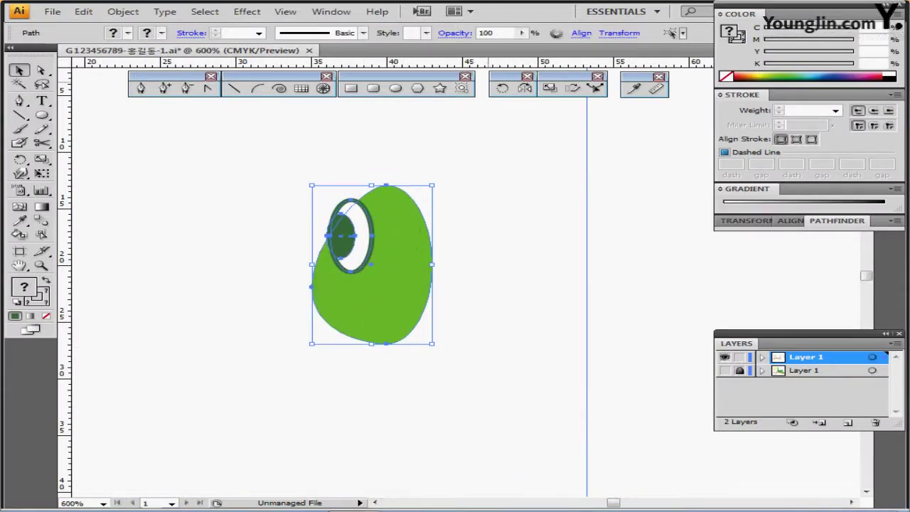
Step: Rotate the selected head, eye and pupil by 30°
{"action": "key", "text": "r"}
{"action": "key", "text": "Return"}
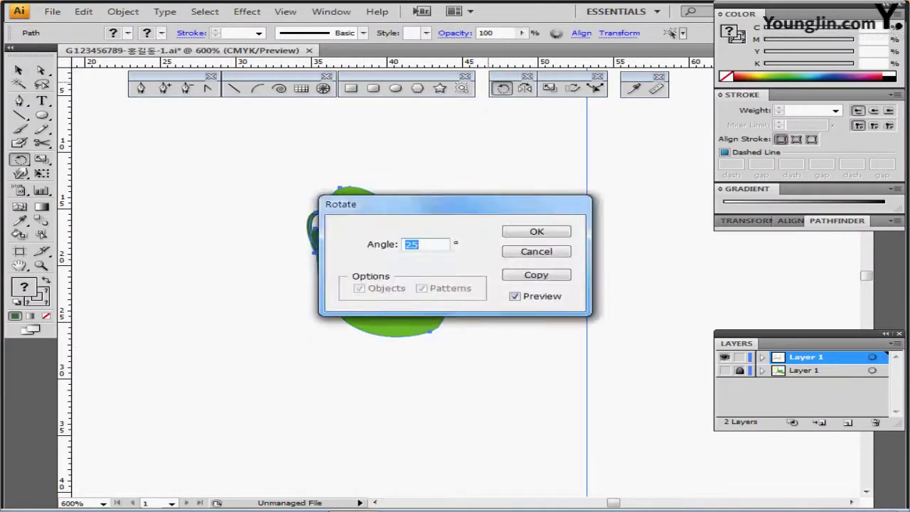
{"action": "type", "text": "30"}
{"action": "key", "text": "Return"}
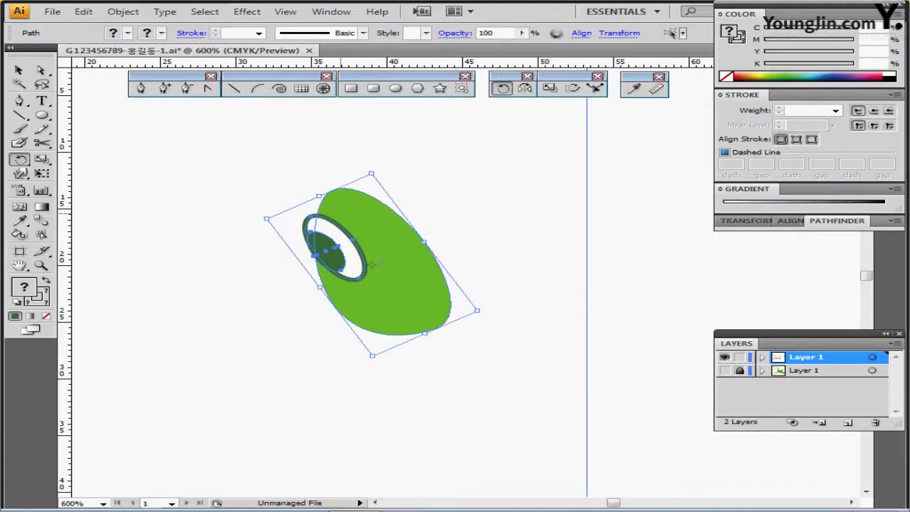
Step: Remove the green head from the selection and rotate only the eye and pupil slightly clockwise to a more upright tilt
{"action": "left_click", "coordinate": [375, 217], "text": "ctrl+shift"}
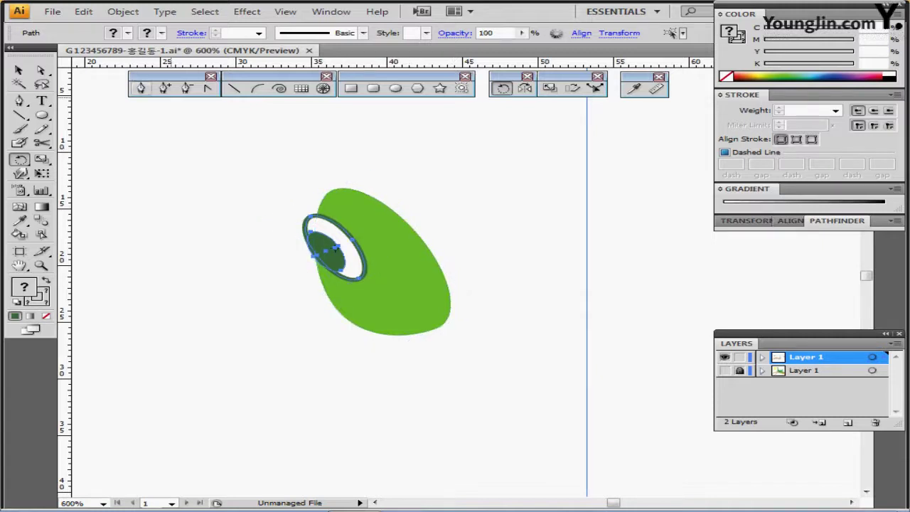
{"action": "left_click", "coordinate": [19, 70]}
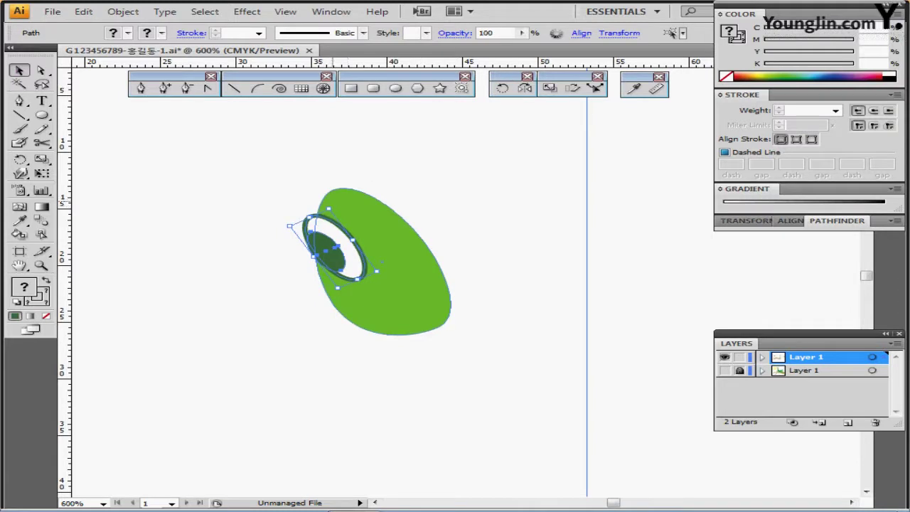
{"action": "left_click_drag", "start_coordinate": [289, 226], "coordinate": [298, 218]}
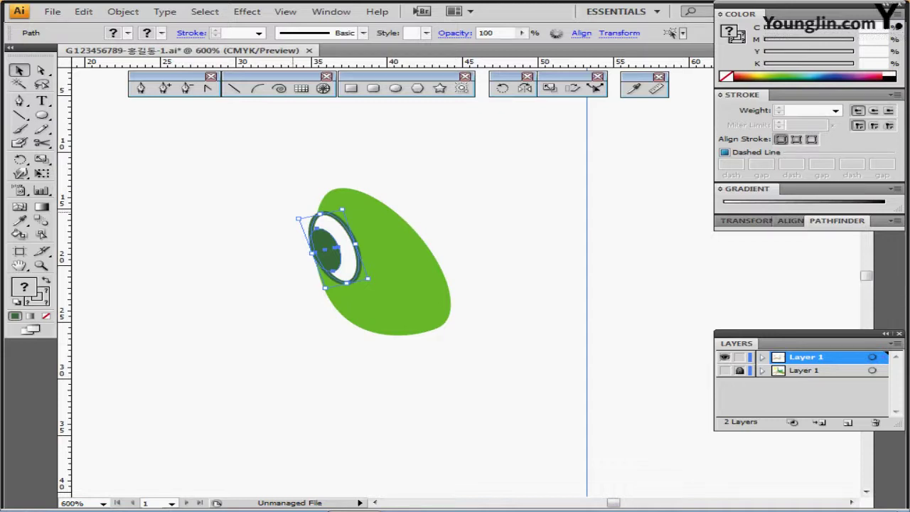
{"action": "left_click_drag", "start_coordinate": [293, 211], "coordinate": [291, 214]}
{"action": "left_click", "coordinate": [281, 183]}
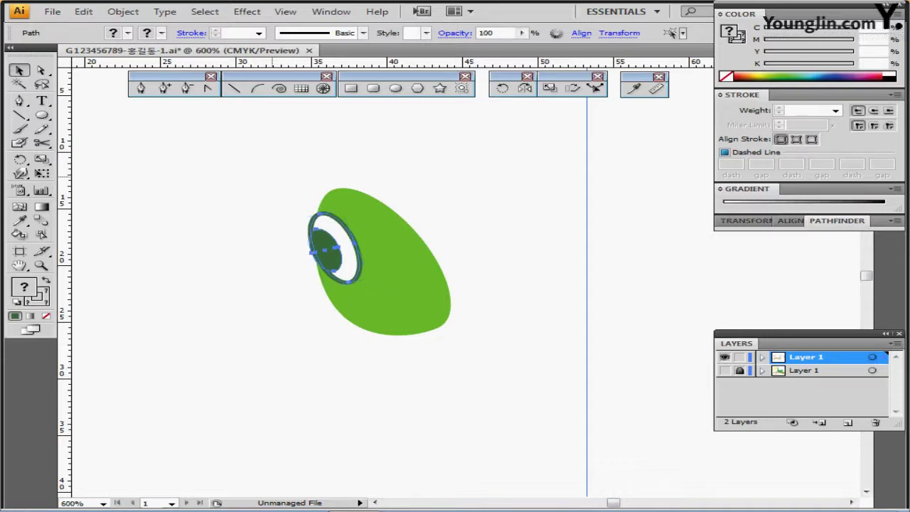
Step: Draw a thin curved antenna about 16 mm long, rising to the upper left from the head's top, using the head's light green fill
{"action": "left_click_drag", "start_coordinate": [361, 254], "coordinate": [362, 292]}
{"action": "left_click", "coordinate": [410, 302], "text": "ctrl+alt"}
{"action": "key", "text": "p"}
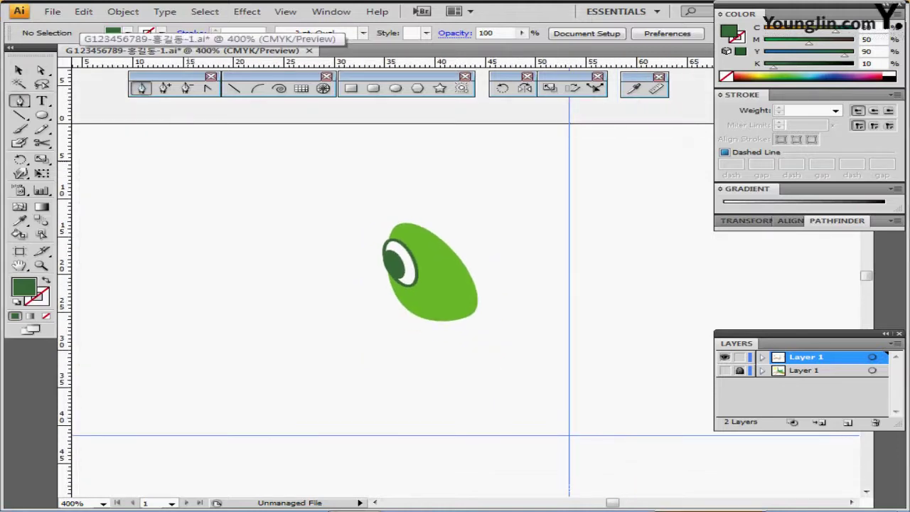
{"action": "left_click", "coordinate": [445, 266], "text": "ctrl"}
{"action": "left_click", "coordinate": [509, 223], "text": "ctrl"}
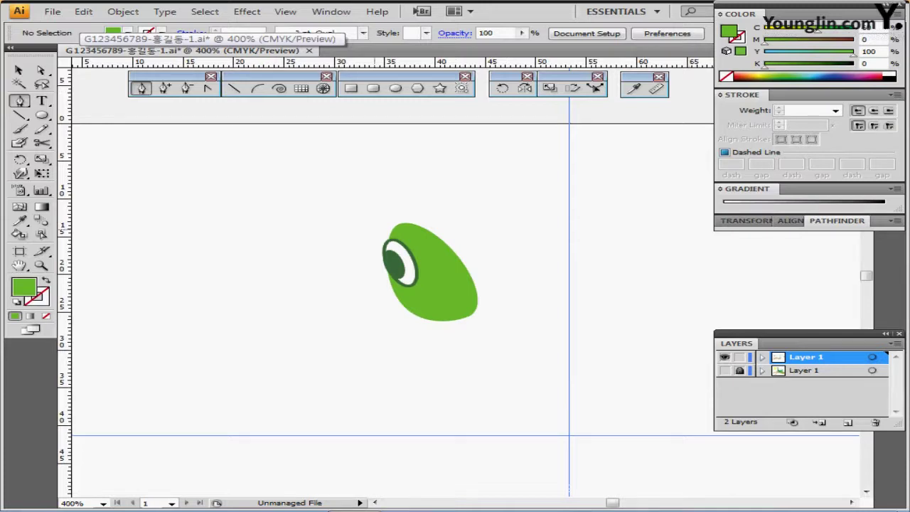
{"action": "left_click_drag", "start_coordinate": [388, 178], "coordinate": [377, 197]}
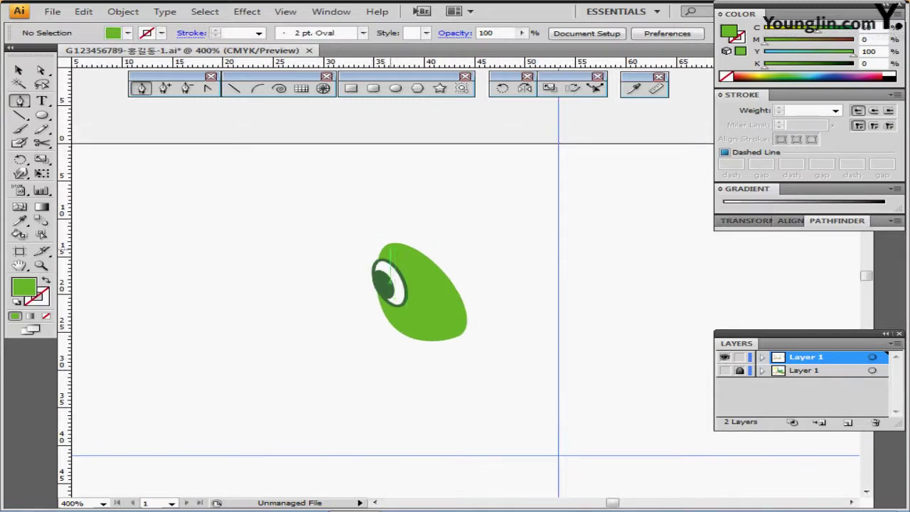
{"action": "left_click", "coordinate": [388, 248]}
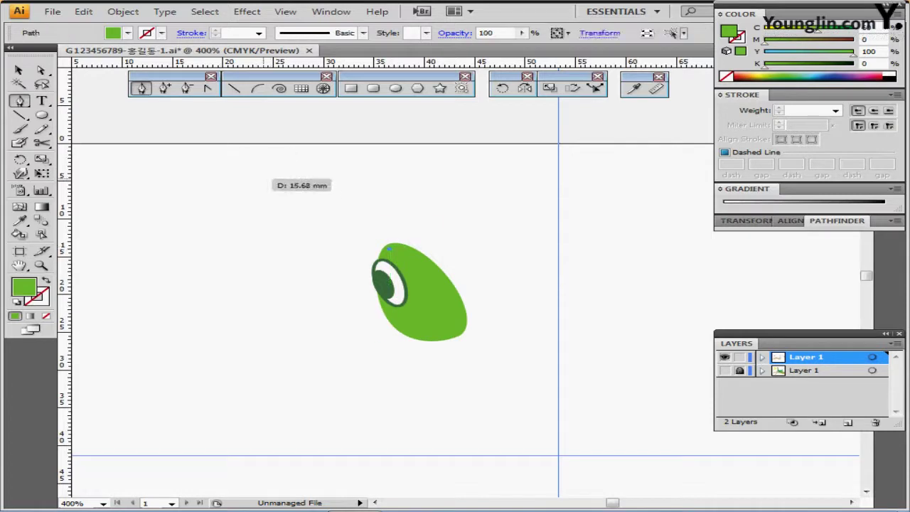
{"action": "left_click_drag", "start_coordinate": [262, 178], "coordinate": [179, 157]}
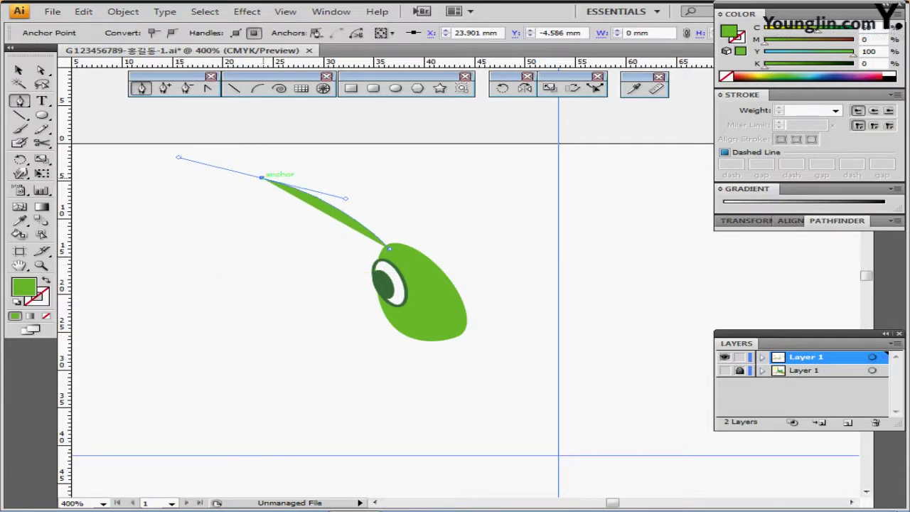
{"action": "left_click", "coordinate": [262, 178]}
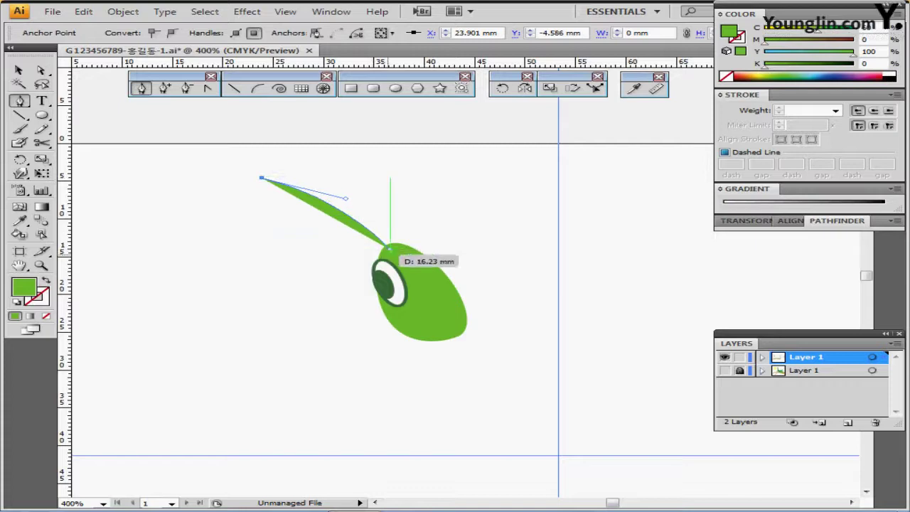
{"action": "left_click_drag", "start_coordinate": [389, 250], "coordinate": [449, 307]}
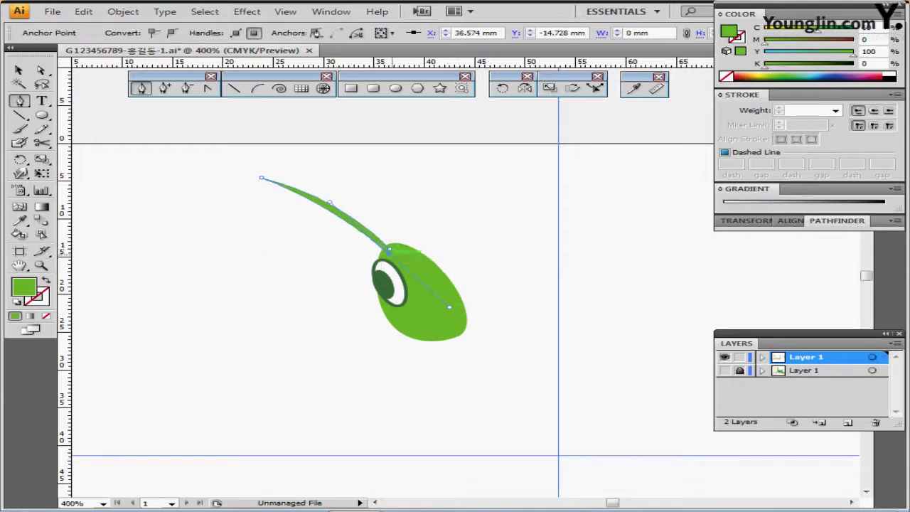
{"action": "left_click", "coordinate": [389, 250]}
Step: Move the antenna's tip farther up and outward and adjust its curve handles to make it longer and more slender
{"action": "key", "text": "a"}
{"action": "left_click_drag", "start_coordinate": [261, 178], "coordinate": [244, 169]}
{"action": "mouse_move", "coordinate": [327, 189]}
{"action": "left_mouse_down"}
{"action": "mouse_move", "coordinate": [340, 203]}
{"action": "mouse_move", "coordinate": [316, 201]}
{"action": "left_mouse_up"}
{"action": "left_click_drag", "start_coordinate": [338, 197], "coordinate": [316, 190]}
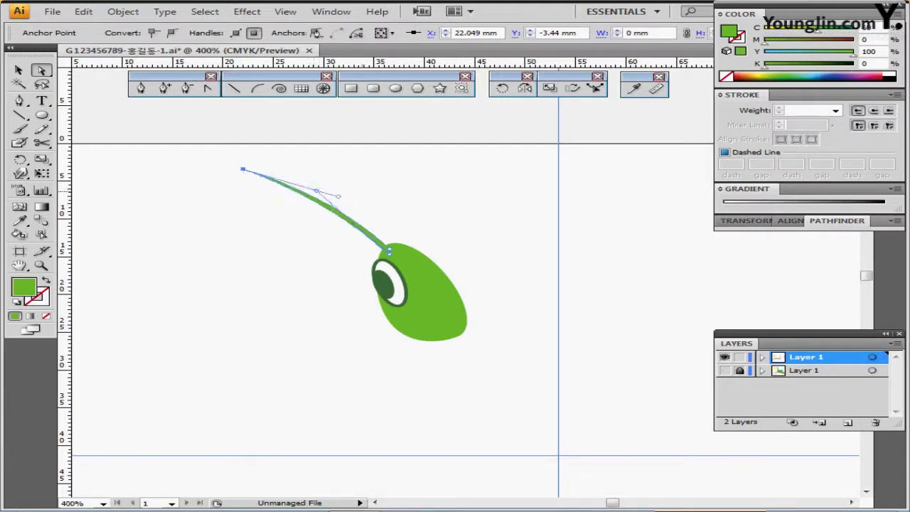
{"action": "left_click", "coordinate": [380, 193]}
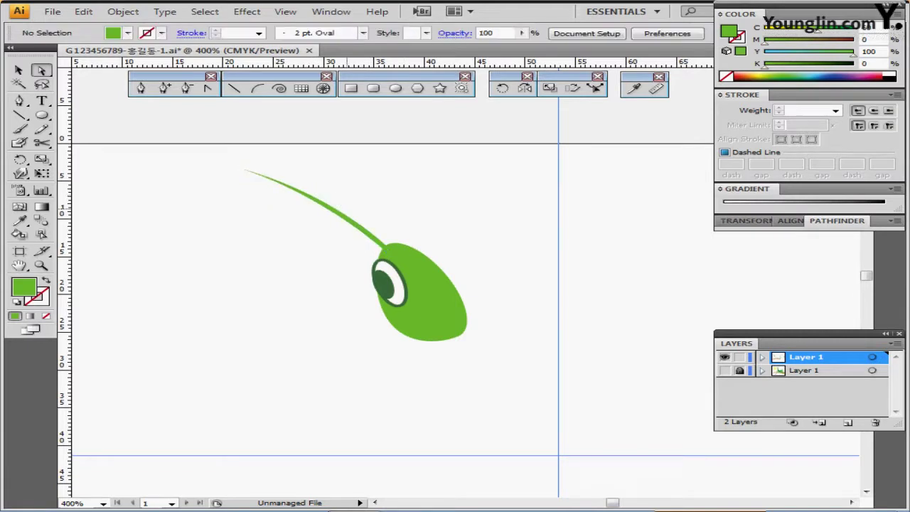
Step: Rotate a copy of the light green antenna clockwise about its base on the head
{"action": "left_click", "coordinate": [389, 251]}
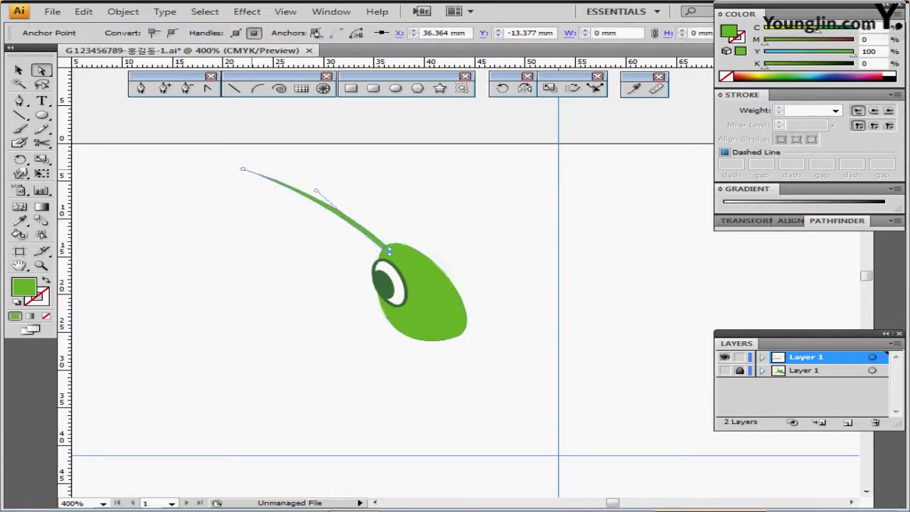
{"action": "left_click", "coordinate": [19, 70]}
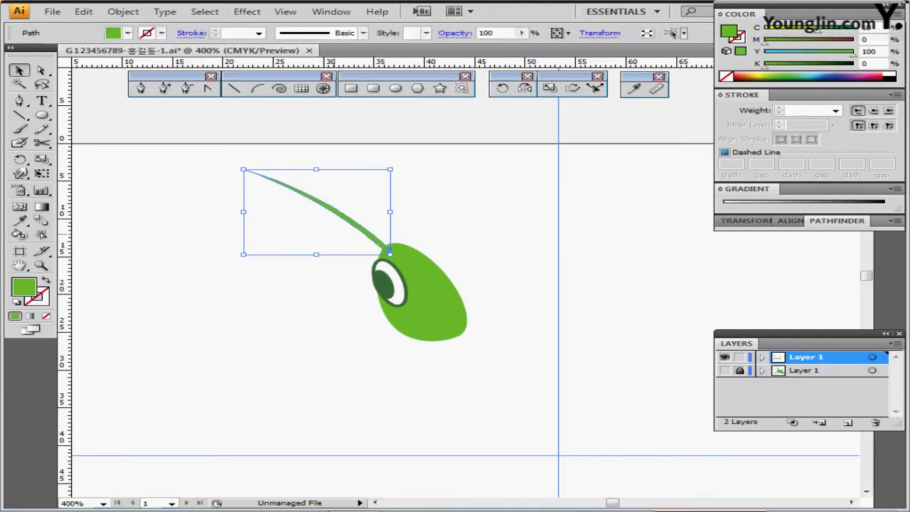
{"action": "key", "text": "r"}
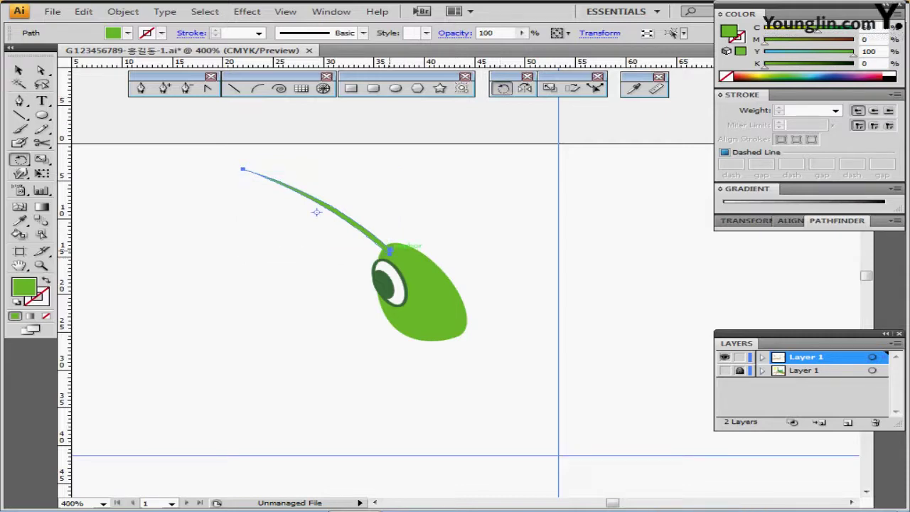
{"action": "left_click", "coordinate": [390, 251]}
{"action": "mouse_move", "coordinate": [314, 187]}
{"action": "left_mouse_down"}
{"action": "mouse_move", "coordinate": [353, 155]}
{"action": "mouse_move", "coordinate": [331, 163]}
{"action": "left_mouse_up"}
Step: Apply the dark green sample square's fill to the copied antenna and deselect it
{"action": "left_click_drag", "start_coordinate": [331, 164], "coordinate": [246, 207]}
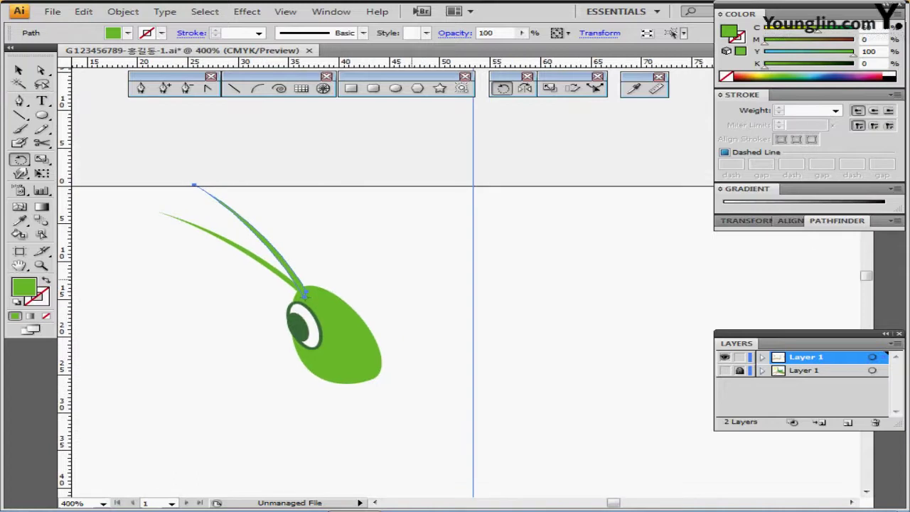
{"action": "left_click", "coordinate": [643, 309], "text": "ctrl+alt"}
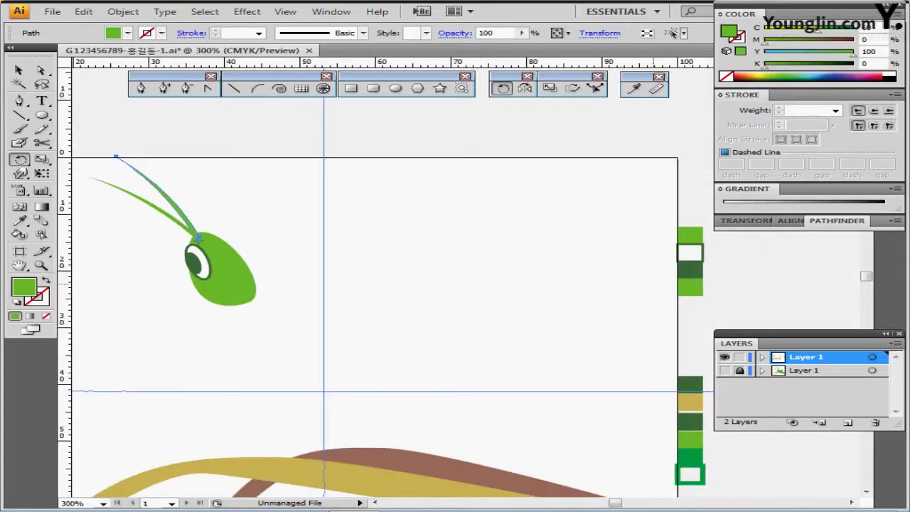
{"action": "key", "text": "i"}
{"action": "left_click", "coordinate": [690, 270]}
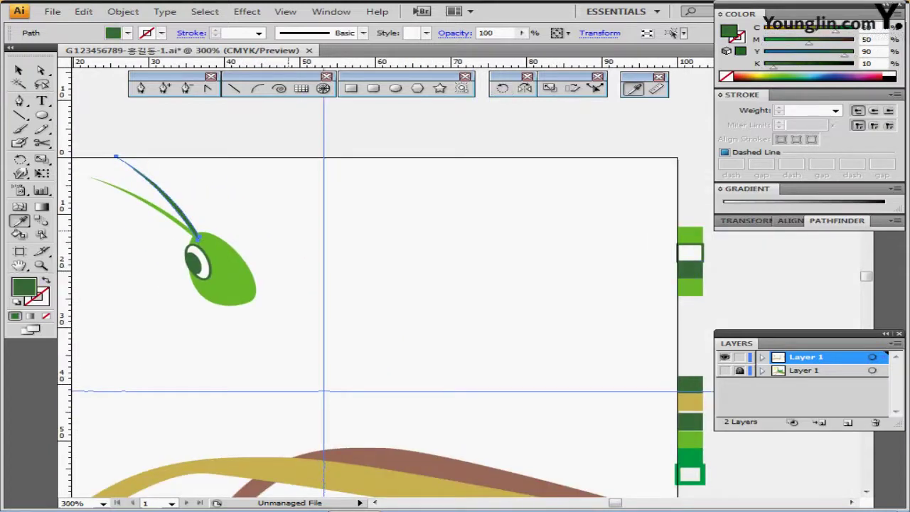
{"action": "left_click_drag", "start_coordinate": [324, 242], "coordinate": [366, 237]}
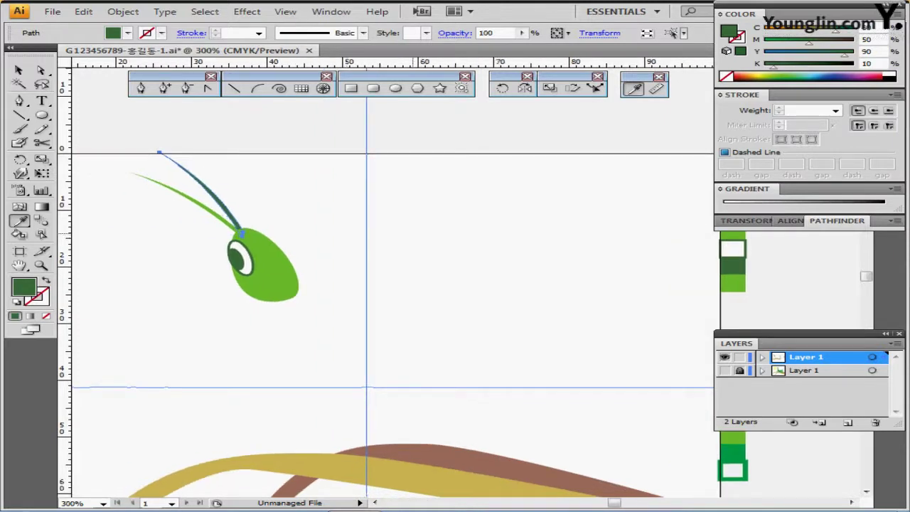
{"action": "left_click", "coordinate": [437, 260], "text": "ctrl"}
Step: Draw a dark green ellipse about 11 mm wide and 7 mm high behind the eye, overlapping the head's lower right edge
{"action": "scroll", "coordinate": [436, 260], "scroll_direction": "down", "scroll_amount": 1}
{"action": "mouse_move", "coordinate": [437, 260]}
{"action": "left_mouse_down"}
{"action": "mouse_move", "coordinate": [437, 240]}
{"action": "mouse_move", "coordinate": [424, 268]}
{"action": "left_mouse_up"}
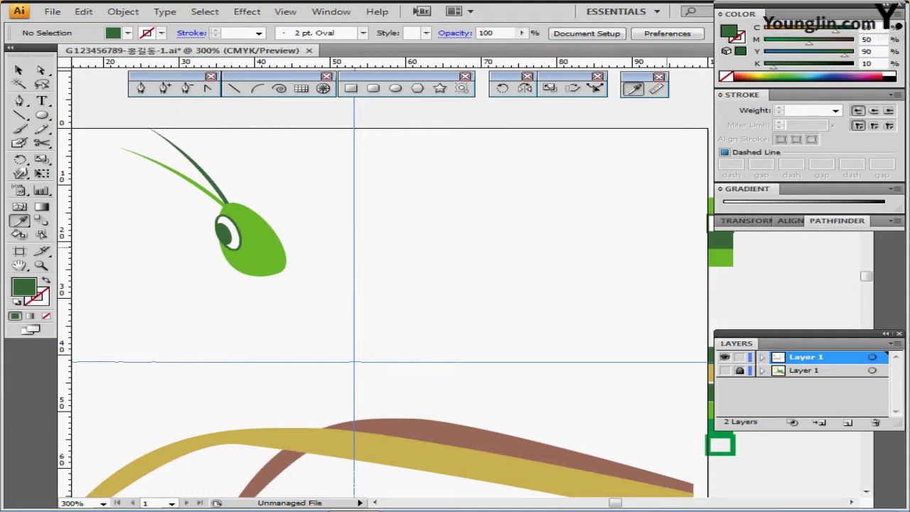
{"action": "scroll", "coordinate": [666, 247], "scroll_direction": "up", "scroll_amount": 1}
{"action": "left_click", "coordinate": [716, 260], "text": "ctrl"}
{"action": "left_click_drag", "start_coordinate": [422, 207], "coordinate": [453, 160]}
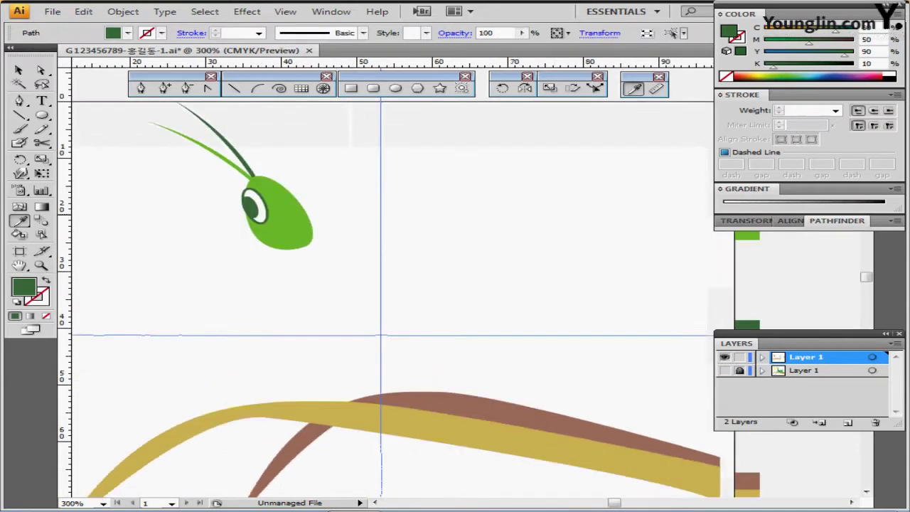
{"action": "left_click", "coordinate": [453, 160], "text": "ctrl"}
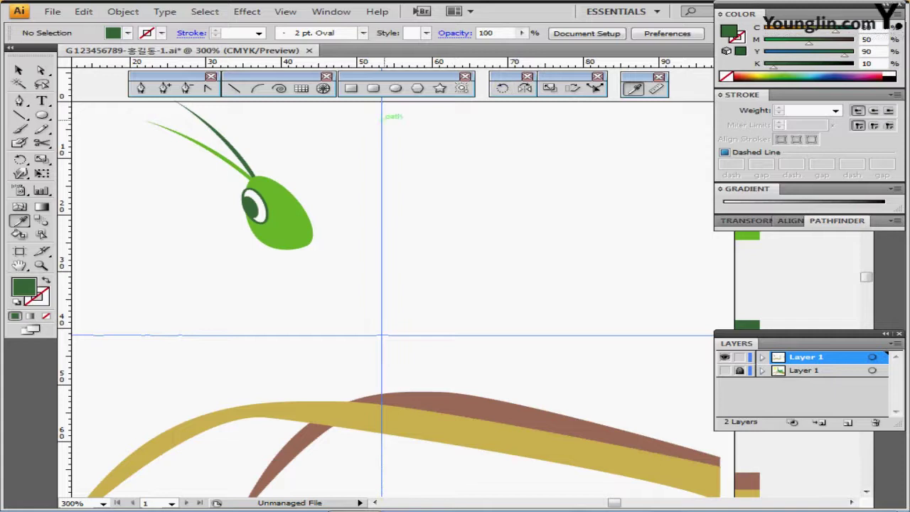
{"action": "left_click", "coordinate": [396, 87]}
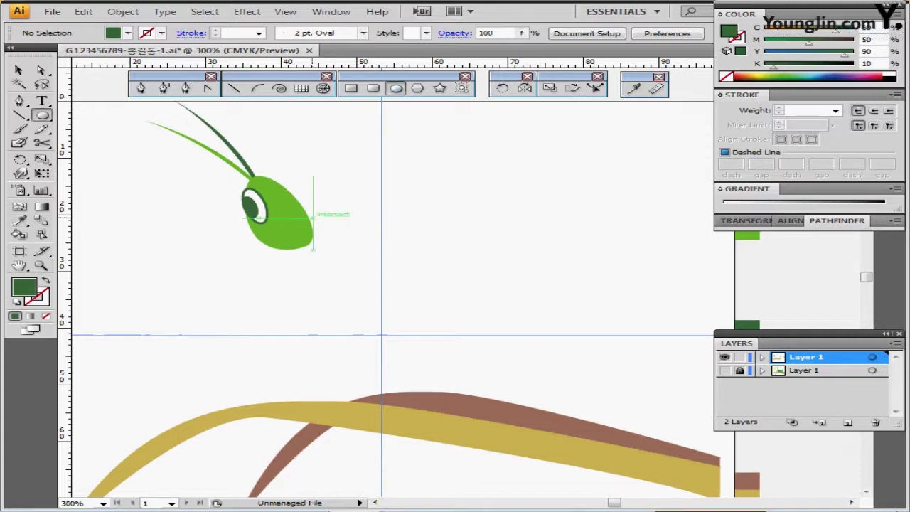
{"action": "left_click_drag", "start_coordinate": [297, 213], "coordinate": [358, 239]}
{"action": "left_click", "coordinate": [433, 208], "text": "ctrl"}
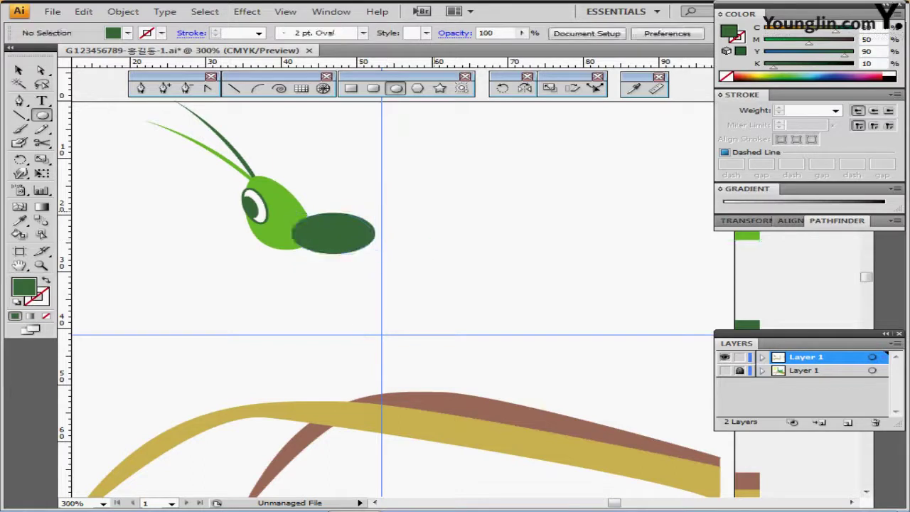
Step: Create a long ellipse 39 mm wide and about 7 mm high, starting at the right end of the dark green body ellipse
{"action": "left_click_drag", "start_coordinate": [485, 205], "coordinate": [433, 208]}
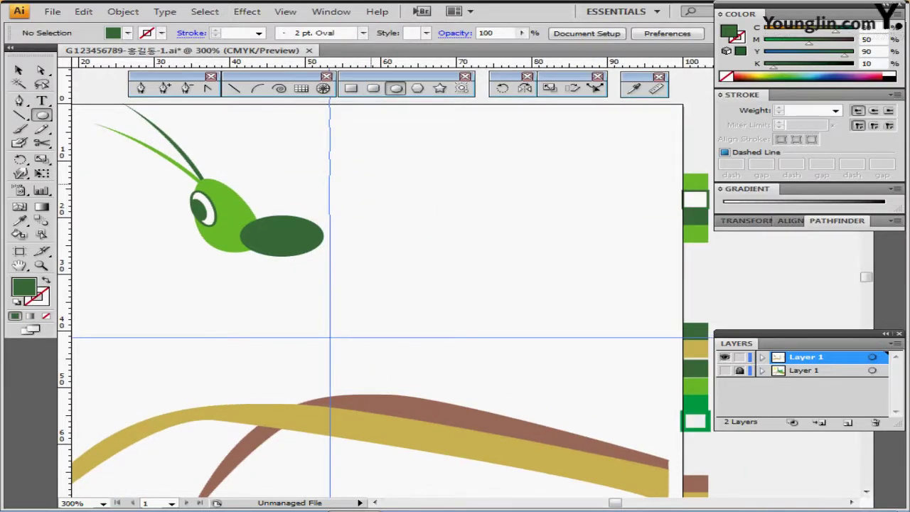
{"action": "left_click", "coordinate": [326, 213]}
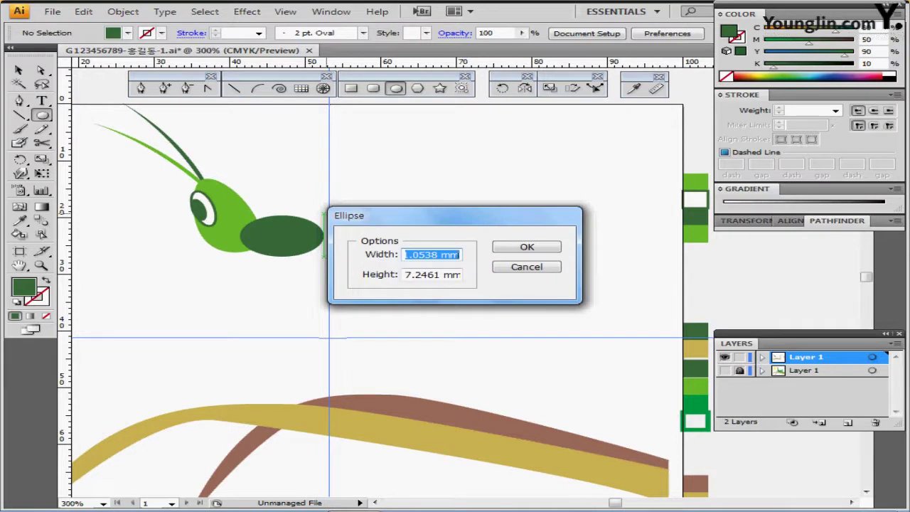
{"action": "key", "text": "Tab"}
{"action": "type", "text": "39"}
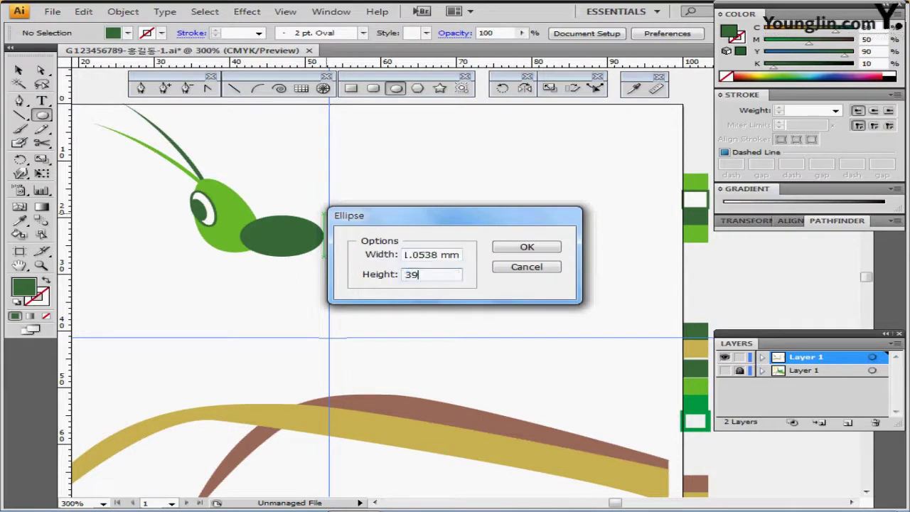
{"action": "key", "text": "Tab"}
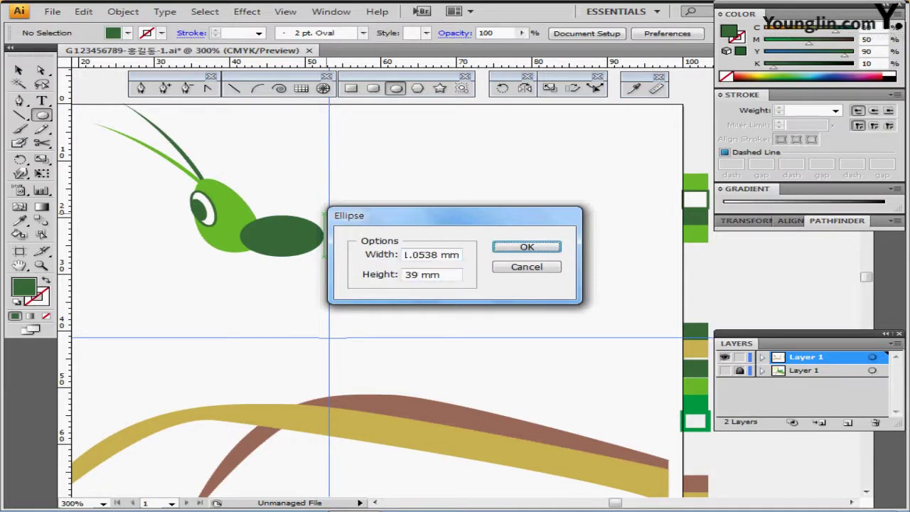
{"action": "key", "text": "Tab"}
{"action": "key", "text": "Tab"}
{"action": "type", "text": "39"}
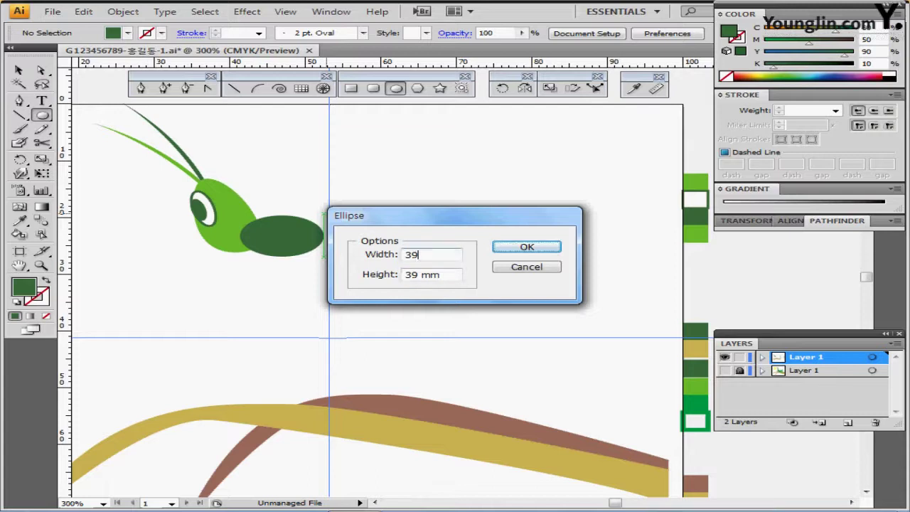
{"action": "key", "text": "Tab"}
{"action": "type", "text": "5"}
{"action": "key", "text": "Return"}
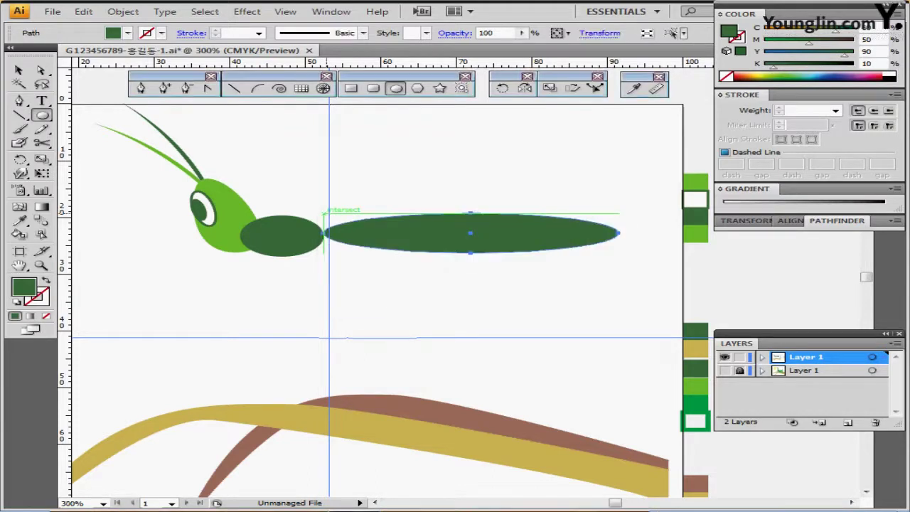
Step: Move the long ellipse left and slightly down to overlap the dark green body ellipse, and apply the ochre sample square's fill
{"action": "left_click_drag", "start_coordinate": [420, 232], "coordinate": [382, 242]}
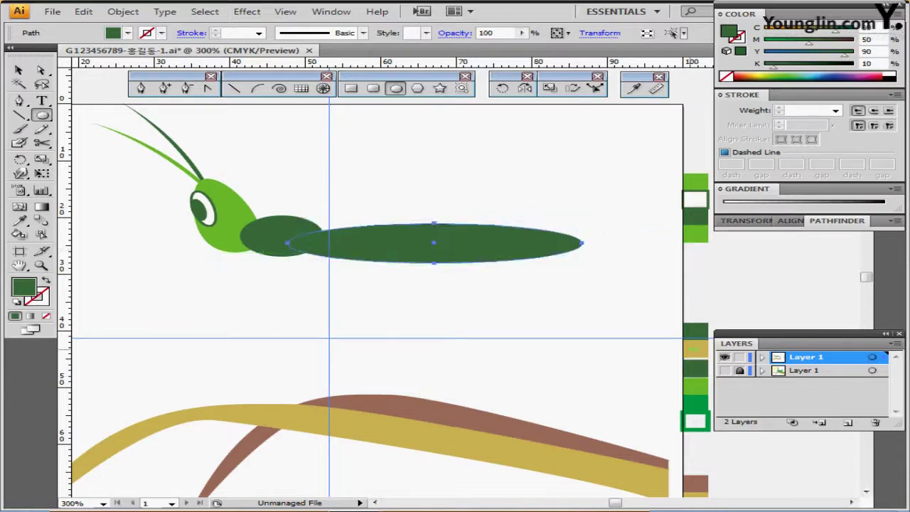
{"action": "key", "text": "i"}
{"action": "left_click", "coordinate": [692, 348]}
{"action": "left_click", "coordinate": [633, 247], "text": "ctrl"}
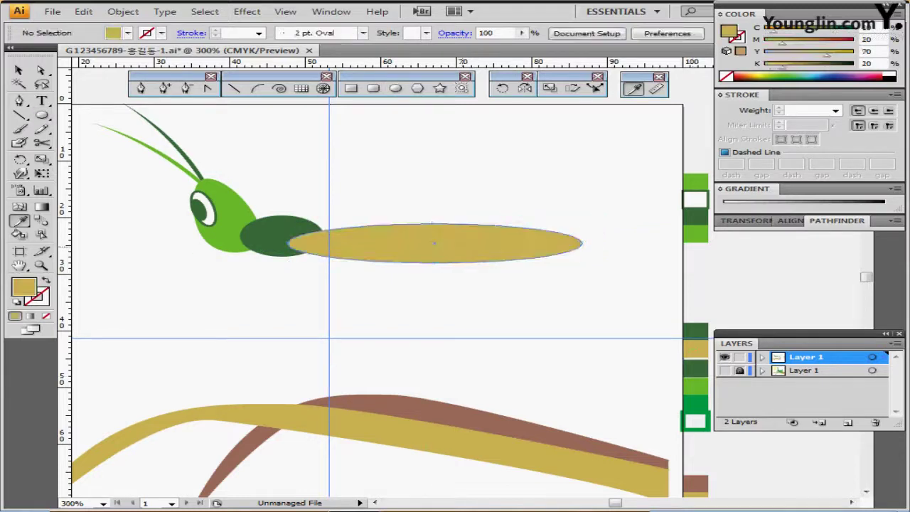
Step: Shift the ochre ellipse's bottom anchor point left and slightly down to about X 61.7 mm, then deselect the ellipse
{"action": "left_click", "coordinate": [466, 254], "text": "ctrl"}
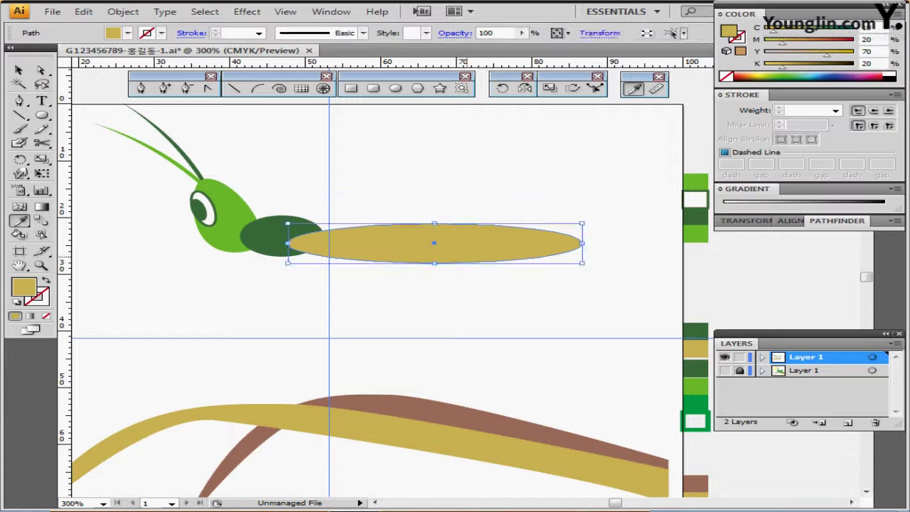
{"action": "key", "text": "a"}
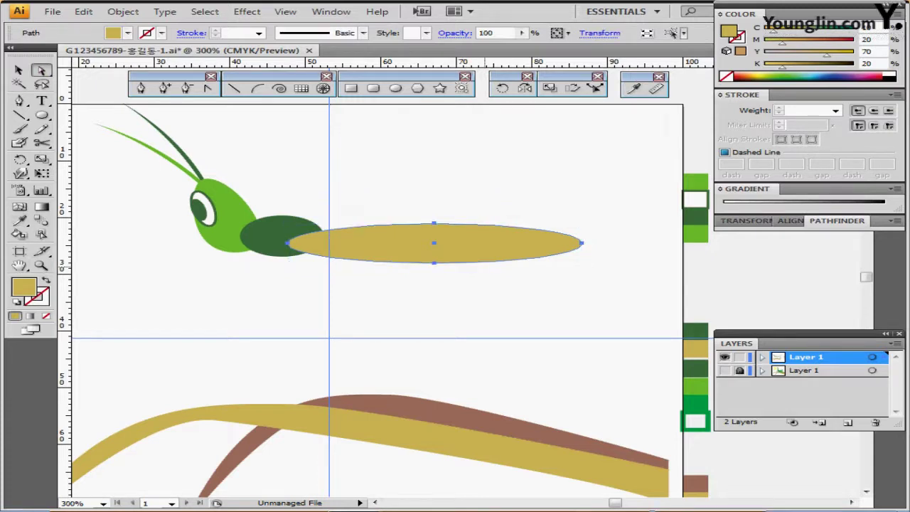
{"action": "left_click_drag", "start_coordinate": [485, 267], "coordinate": [451, 233]}
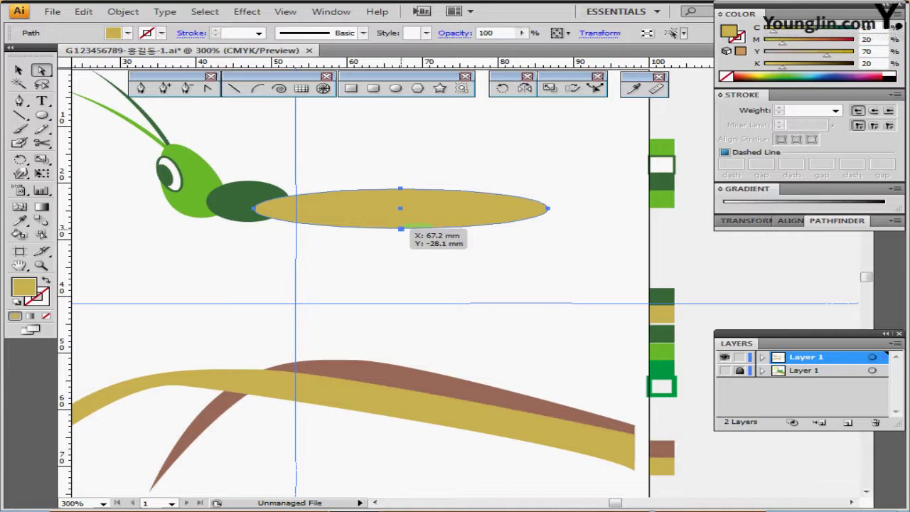
{"action": "left_click", "coordinate": [401, 228]}
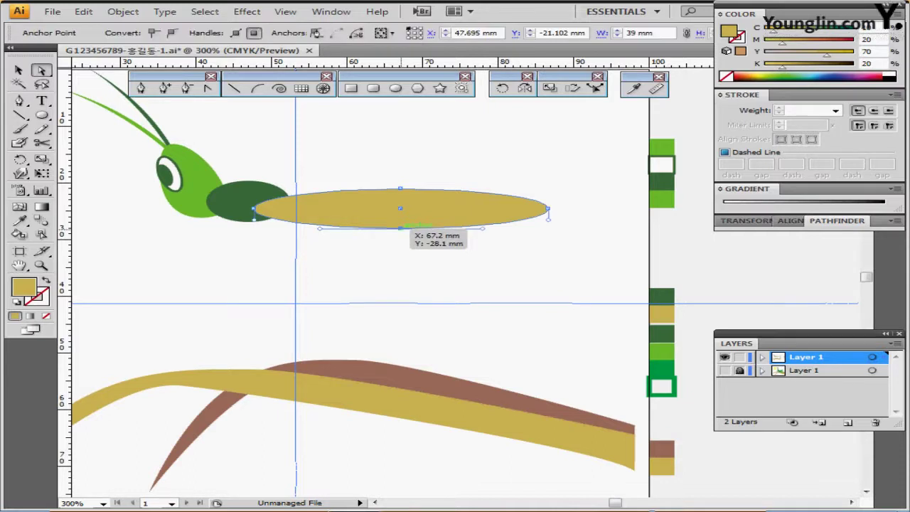
{"action": "left_click_drag", "start_coordinate": [401, 228], "coordinate": [360, 231]}
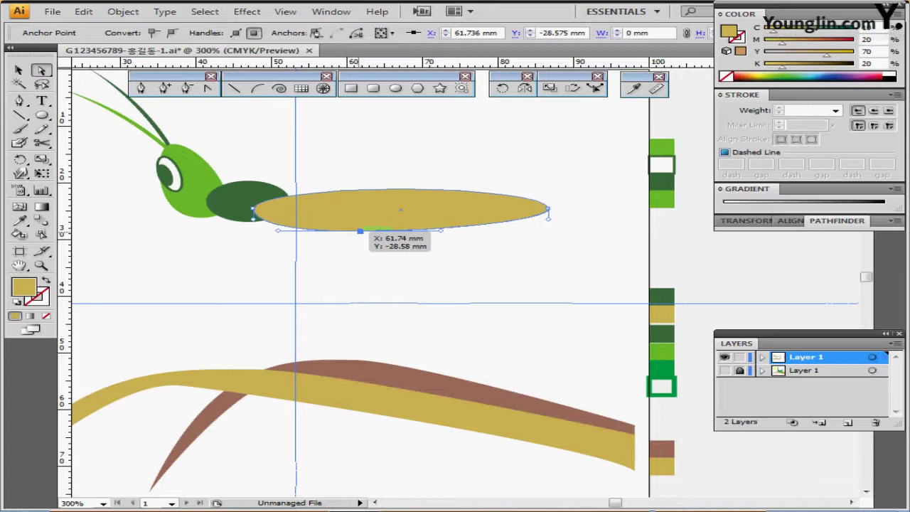
{"action": "left_click", "coordinate": [409, 267]}
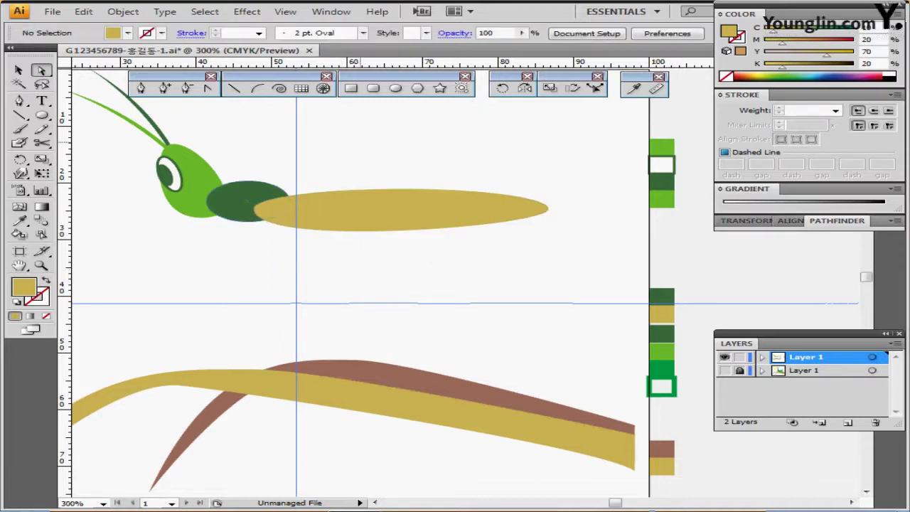
Step: Draw a slanted straight line across the front half of the ochre ellipse and give it a light blue 1 pt stroke
{"action": "left_click", "coordinate": [234, 87]}
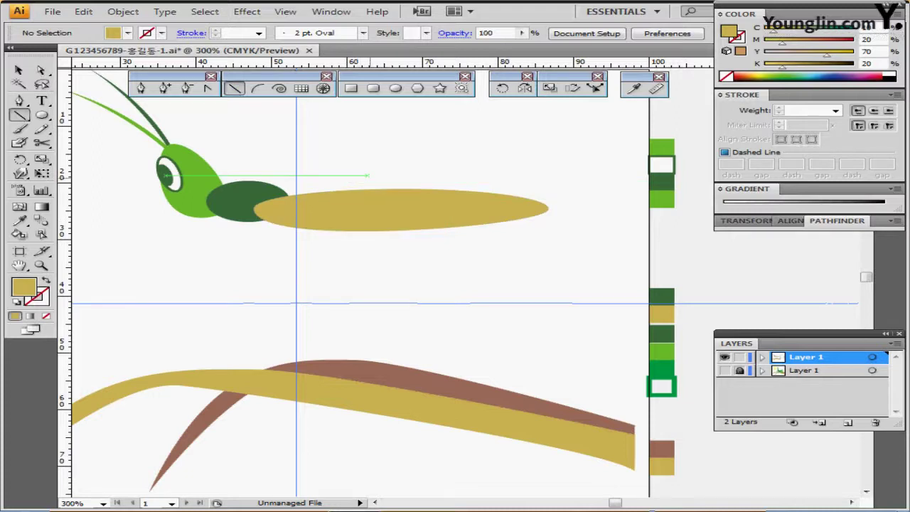
{"action": "left_click_drag", "start_coordinate": [375, 162], "coordinate": [326, 267]}
{"action": "key", "text": "x"}
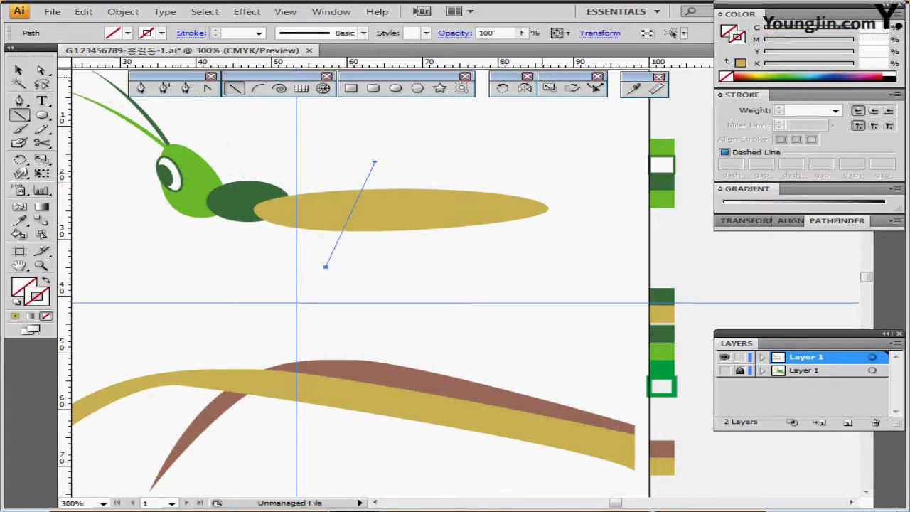
{"action": "left_click", "coordinate": [813, 75]}
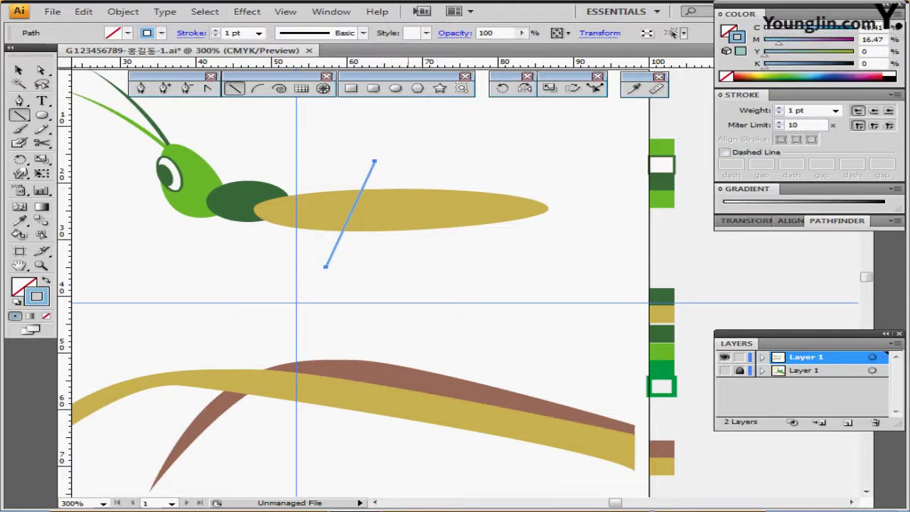
Step: Copy the slanted line about 4.6 mm horizontally to the right and repeat the copy until five parallel lines cross the ellipse
{"action": "key", "text": "v"}
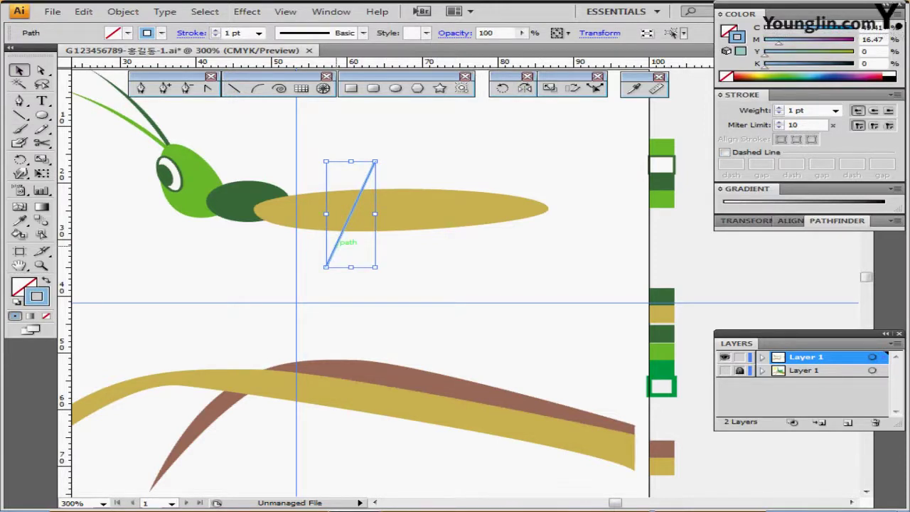
{"action": "left_click_drag", "start_coordinate": [340, 237], "coordinate": [374, 245]}
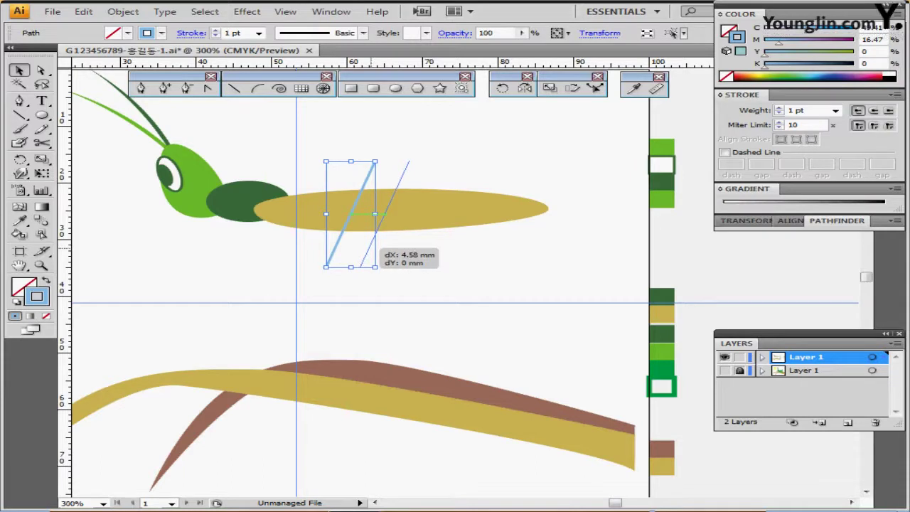
{"action": "left_click_drag", "start_coordinate": [373, 245], "coordinate": [373, 245]}
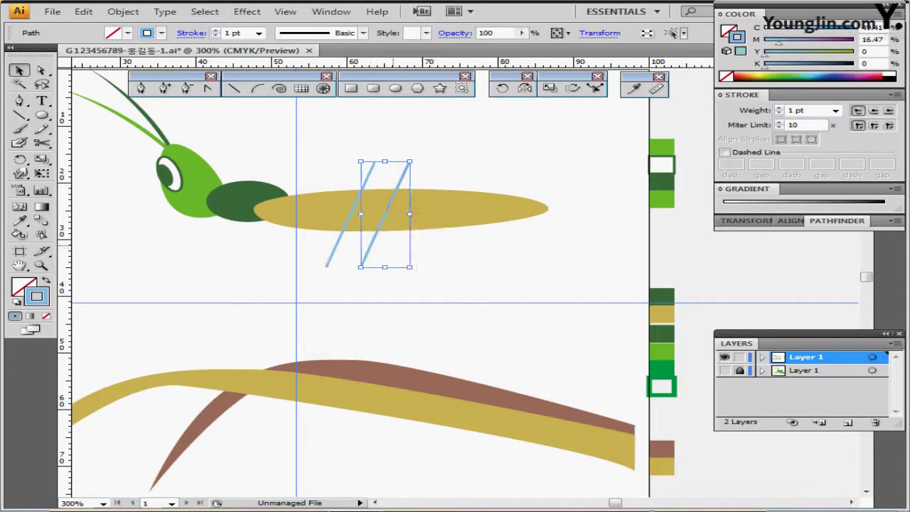
{"action": "key", "text": "ctrl+shift+b"}
{"action": "key", "text": "ctrl+d"}
{"action": "key", "text": "ctrl+d"}
{"action": "key", "text": "ctrl+d"}
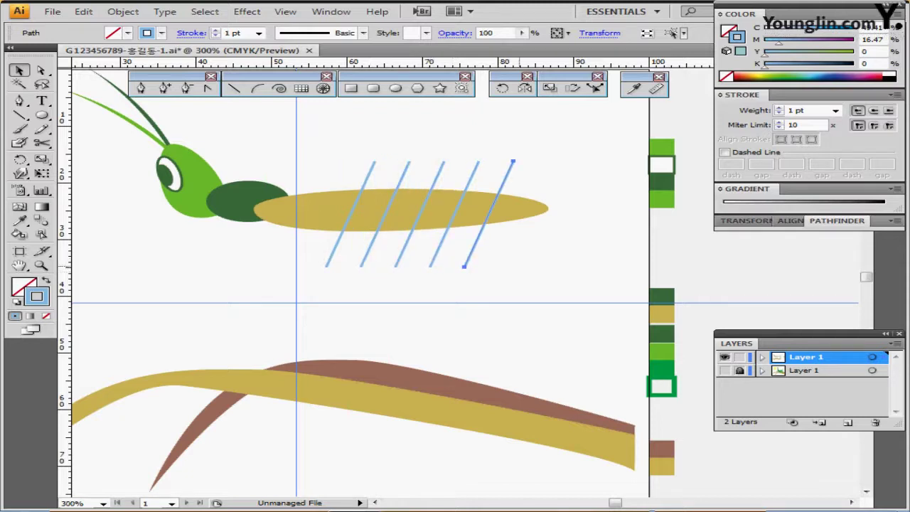
Step: Select the ochre ellipse with the five slanted lines and split it along them with the Pathfinder Divide operation
{"action": "left_click_drag", "start_coordinate": [538, 236], "coordinate": [492, 260]}
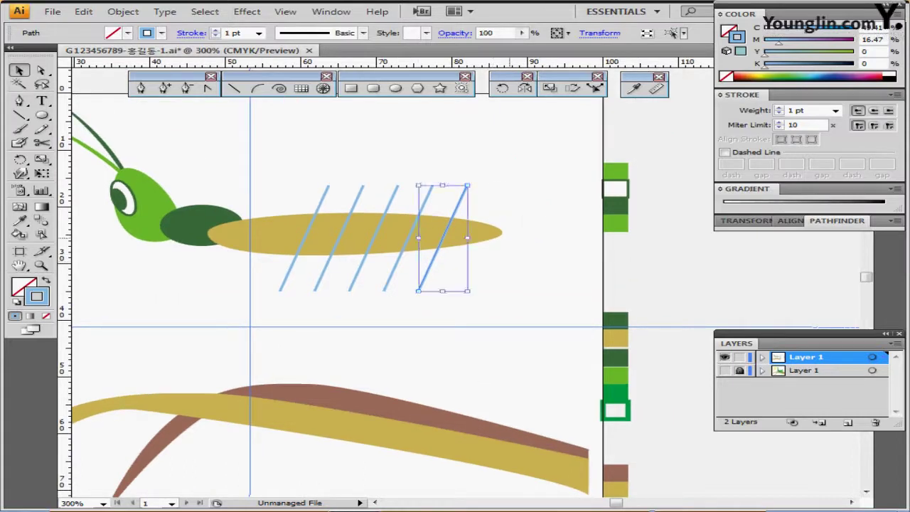
{"action": "left_click_drag", "start_coordinate": [512, 264], "coordinate": [496, 243]}
{"action": "left_click_drag", "start_coordinate": [255, 159], "coordinate": [476, 256]}
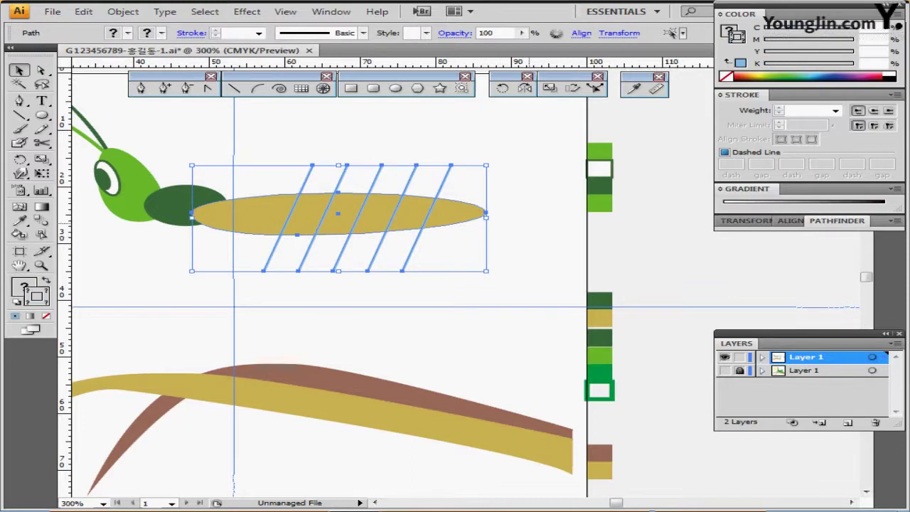
{"action": "left_click", "coordinate": [837, 221]}
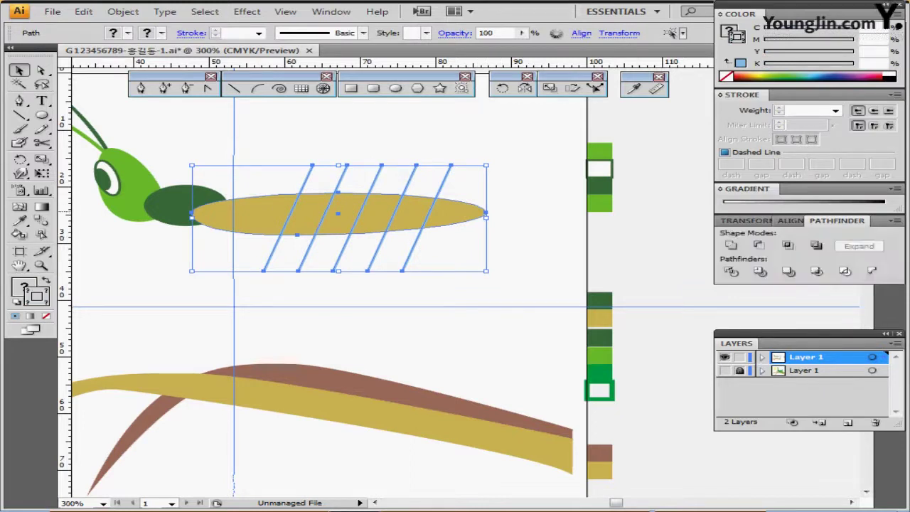
{"action": "left_click", "coordinate": [732, 271]}
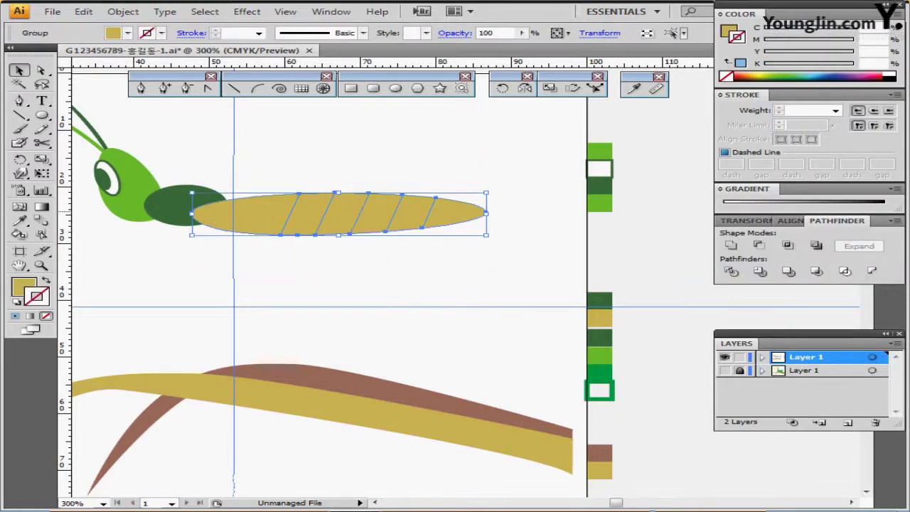
Step: Isolate the divided body group, fill its first, third and fifth segments with the dark green sample colour, and exit isolation
{"action": "double_click", "coordinate": [386, 229]}
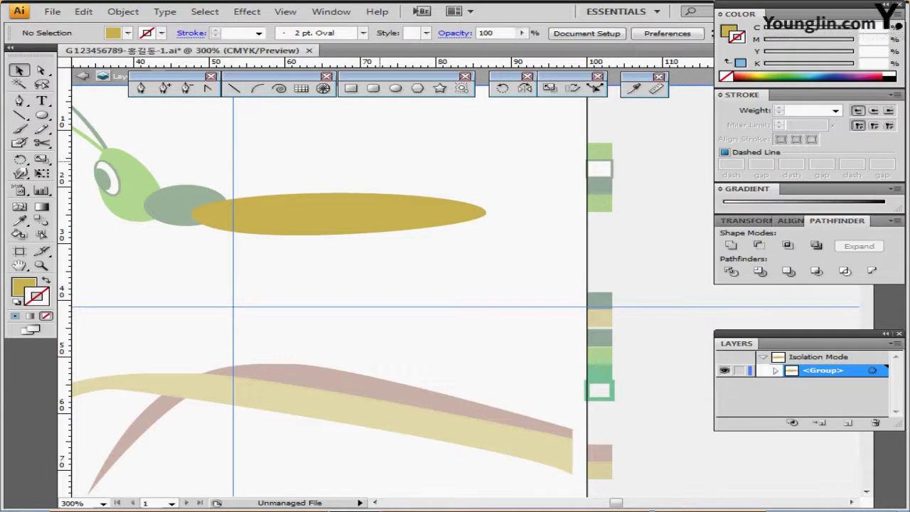
{"action": "left_click", "coordinate": [259, 216]}
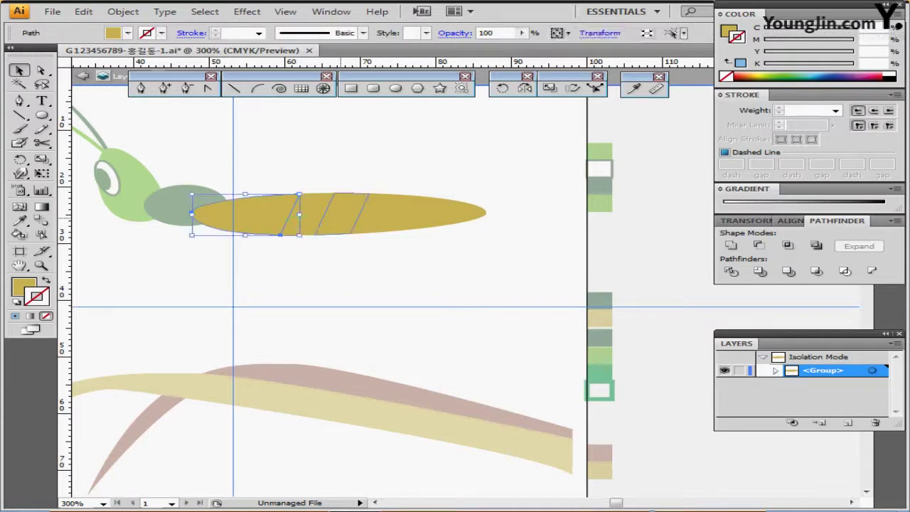
{"action": "left_click", "coordinate": [343, 215], "text": "shift"}
{"action": "left_click", "coordinate": [385, 213], "text": "shift"}
{"action": "left_click", "coordinate": [419, 213], "text": "shift"}
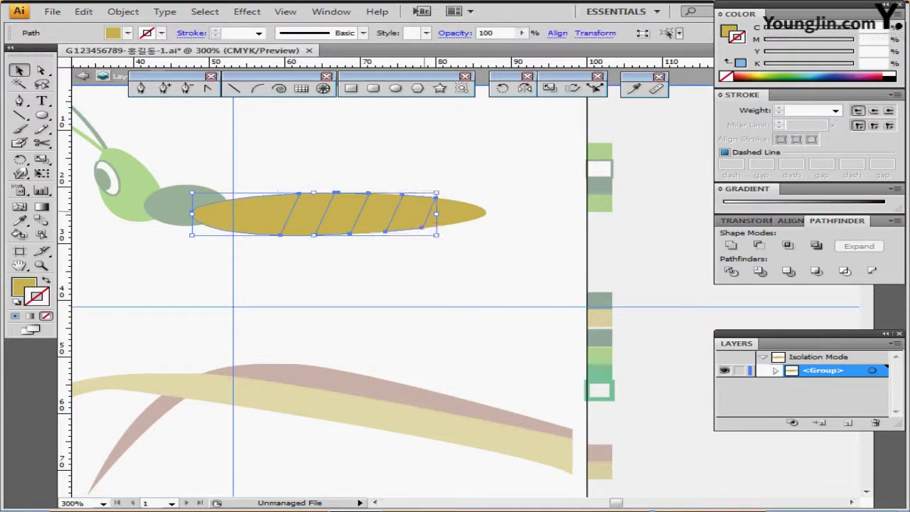
{"action": "key", "text": "i"}
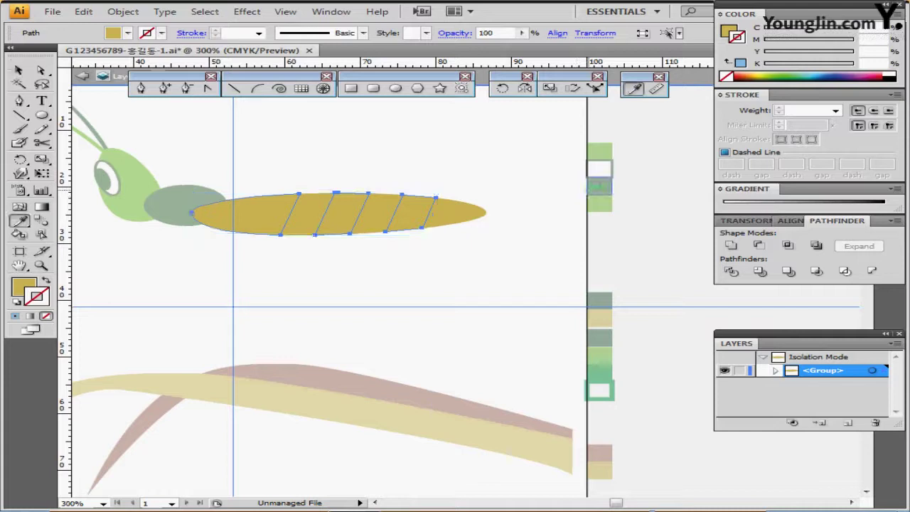
{"action": "left_click", "coordinate": [599, 300]}
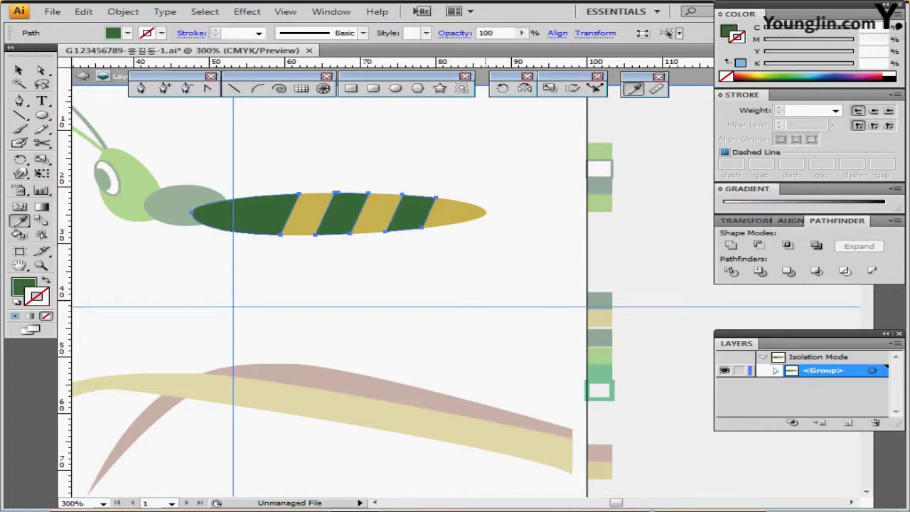
{"action": "key", "text": "ctrl+shift+a"}
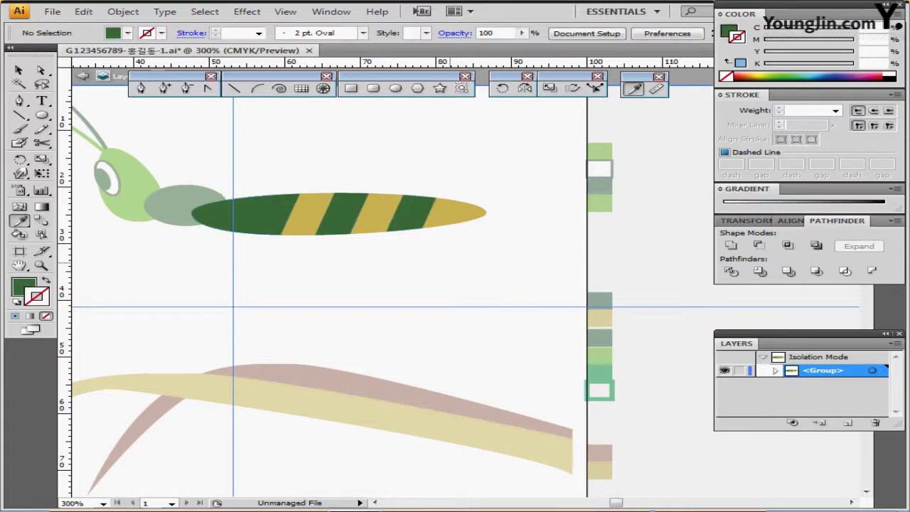
{"action": "key", "text": "Escape"}
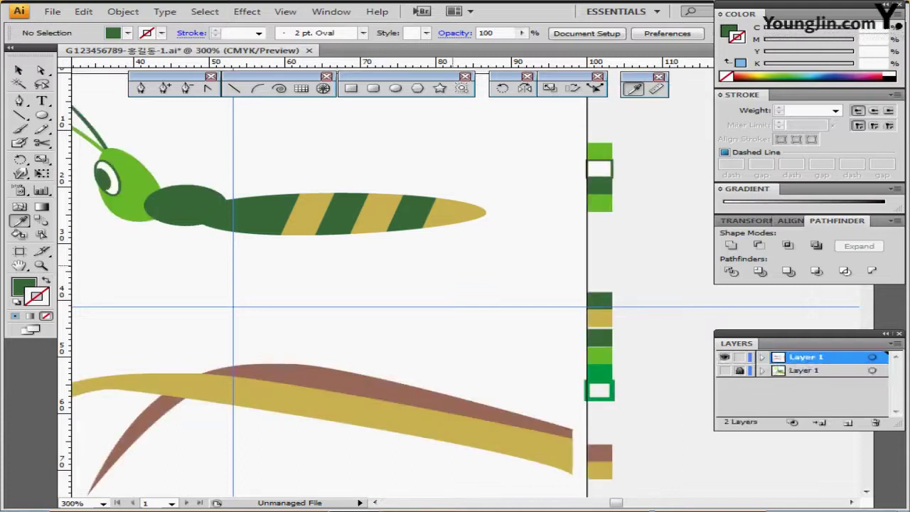
Step: Draw a closed wing about 43 mm long with the Pen tool in the light green sample colour, from the dark green ellipse past the tail
{"action": "scroll", "coordinate": [472, 289], "scroll_direction": "left", "scroll_amount": 1}
{"action": "left_click_drag", "start_coordinate": [472, 289], "coordinate": [494, 300]}
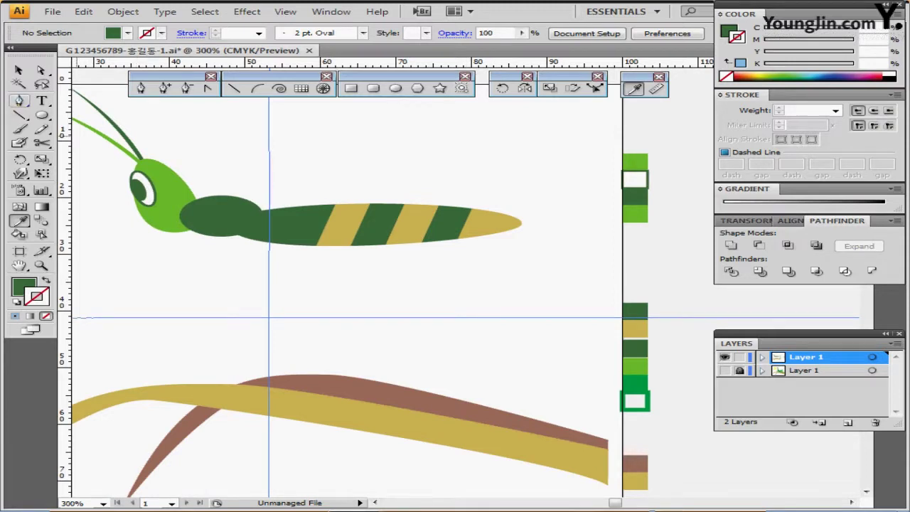
{"action": "key", "text": "p"}
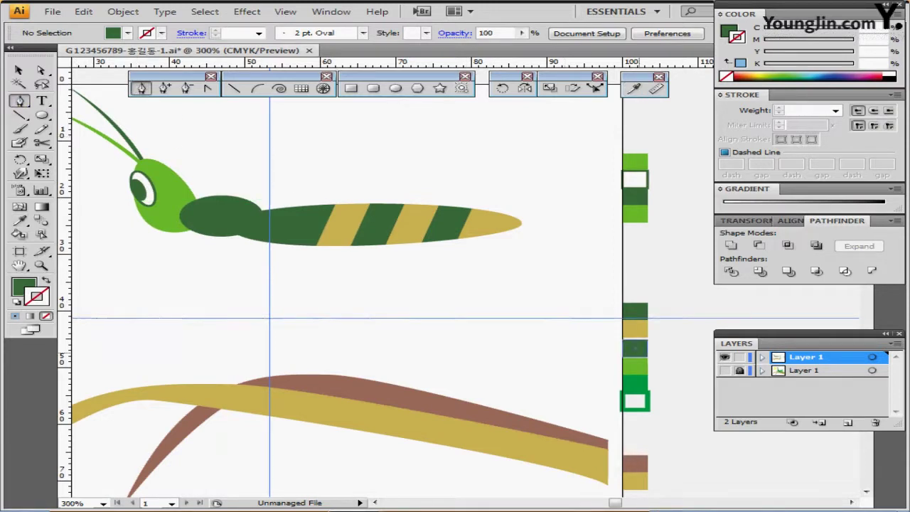
{"action": "left_click", "coordinate": [635, 366], "text": "ctrl"}
{"action": "key", "text": "ctrl+shift+a"}
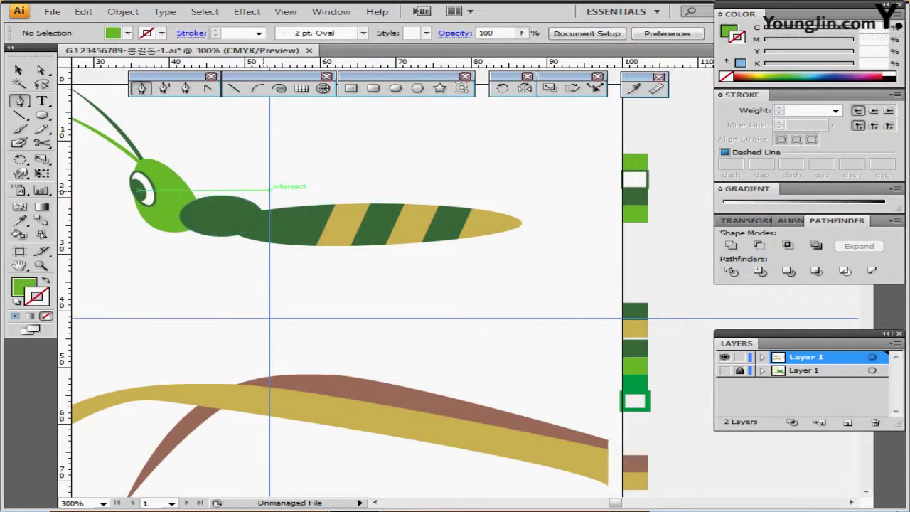
{"action": "left_click", "coordinate": [244, 199]}
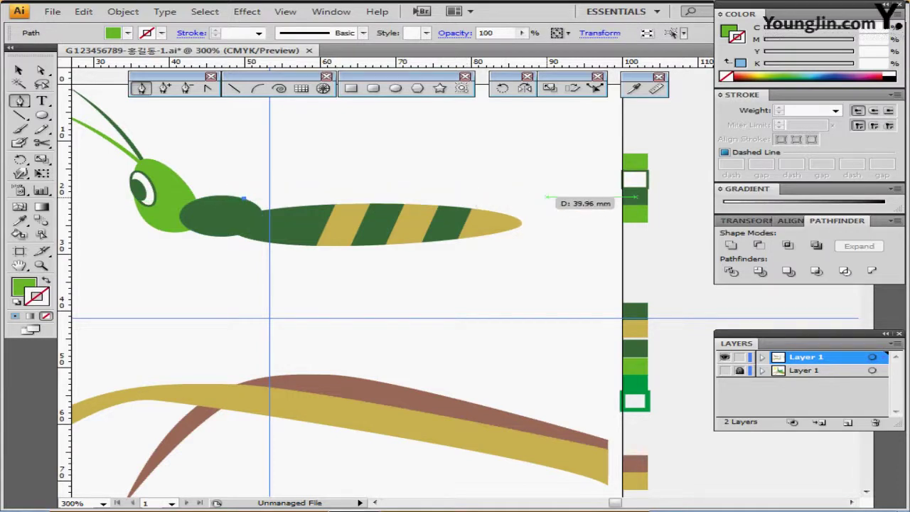
{"action": "left_click", "coordinate": [546, 196]}
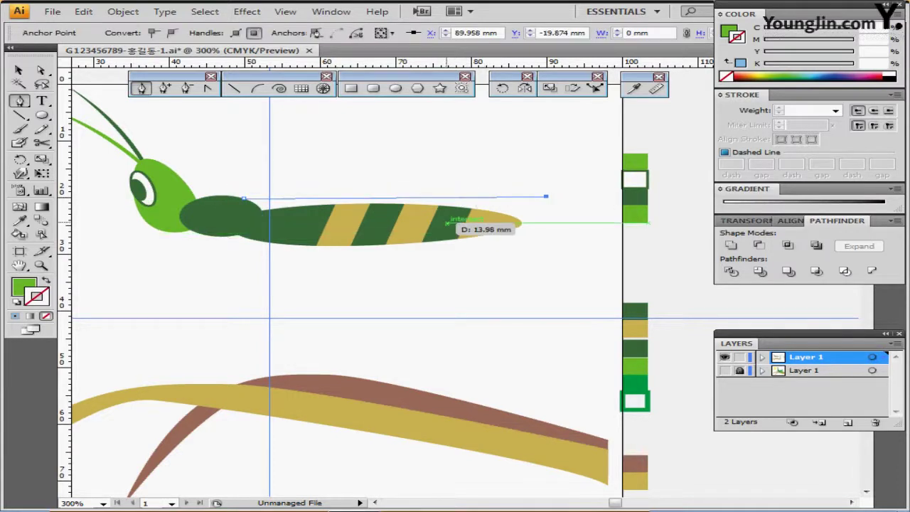
{"action": "left_click_drag", "start_coordinate": [445, 224], "coordinate": [362, 238]}
{"action": "left_click_drag", "start_coordinate": [244, 198], "coordinate": [221, 222]}
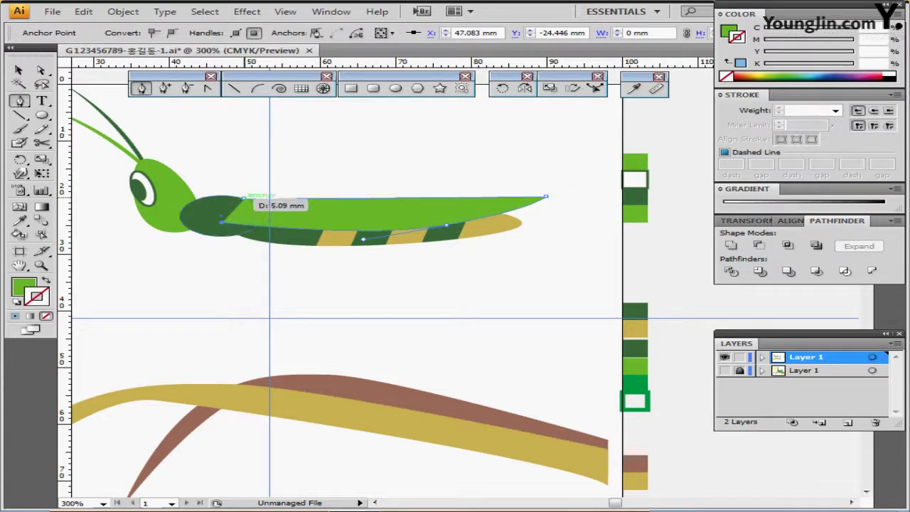
{"action": "left_click", "coordinate": [243, 198]}
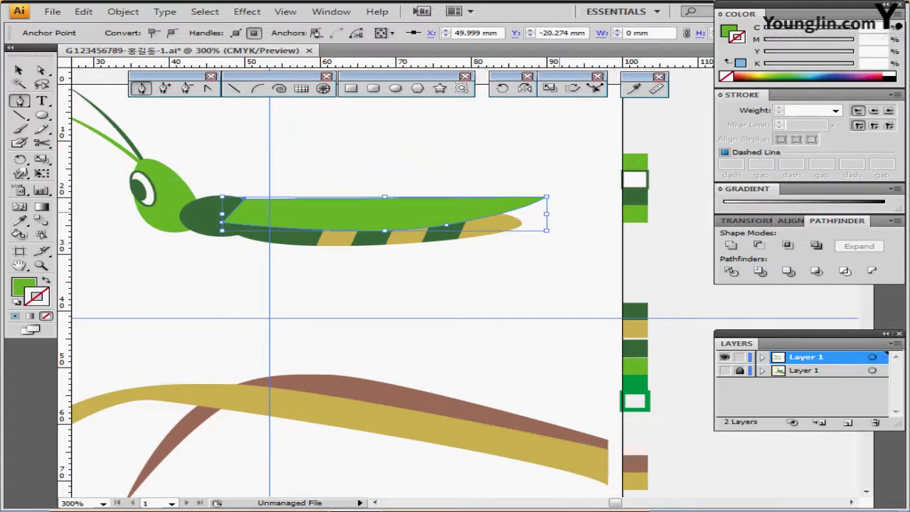
{"action": "left_click", "coordinate": [558, 211], "text": "ctrl"}
{"action": "left_click", "coordinate": [545, 197]}
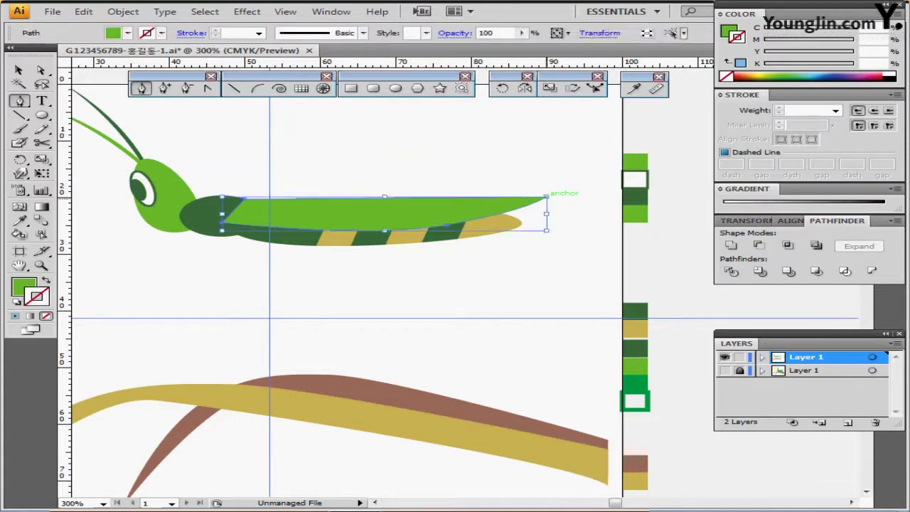
{"action": "key", "text": "ctrl+shift+a"}
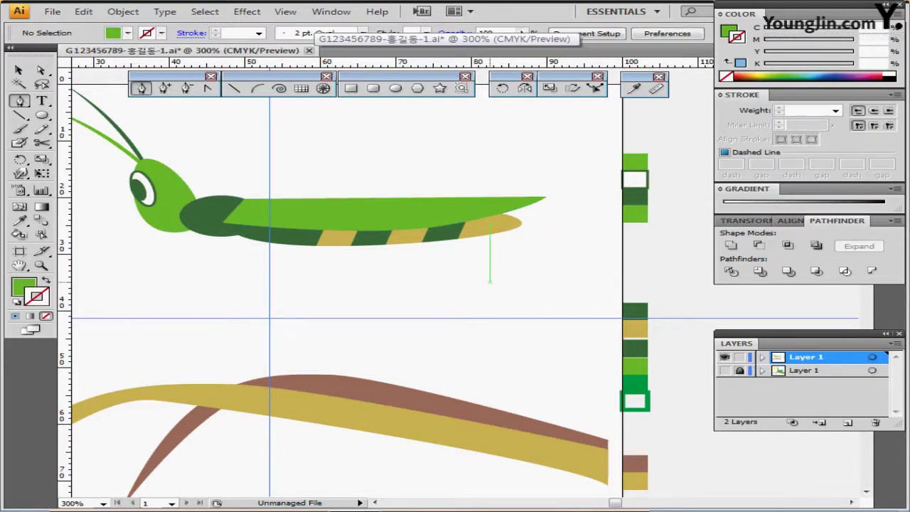
Step: Draw an ellipse 25 mm wide and 3 mm high below the insect's body, filled with the dark green sample colour
{"action": "left_click_drag", "start_coordinate": [494, 284], "coordinate": [523, 226]}
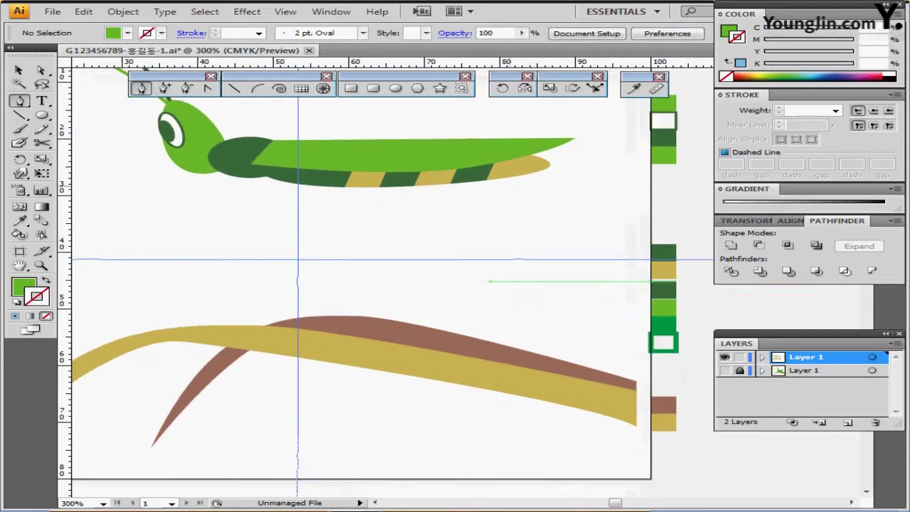
{"action": "left_click", "coordinate": [667, 292], "text": "ctrl"}
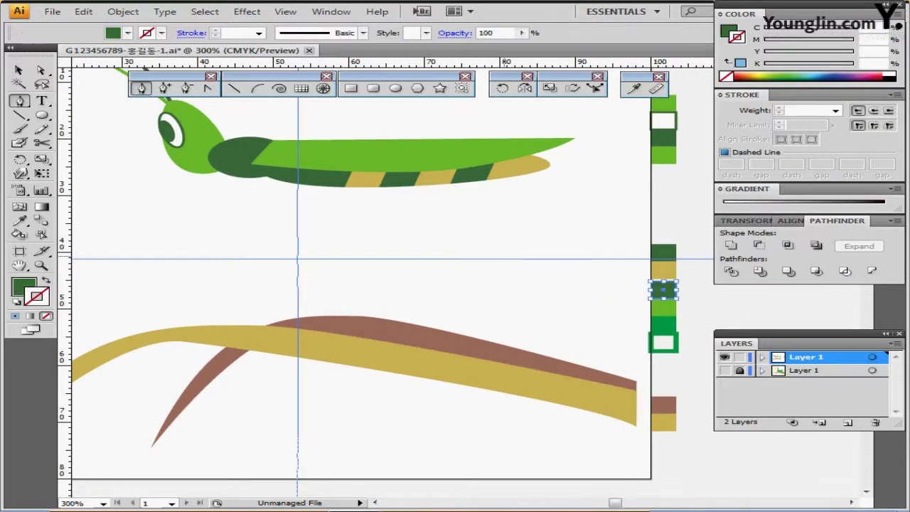
{"action": "left_click", "coordinate": [505, 254], "text": "ctrl"}
{"action": "left_click_drag", "start_coordinate": [506, 254], "coordinate": [493, 239]}
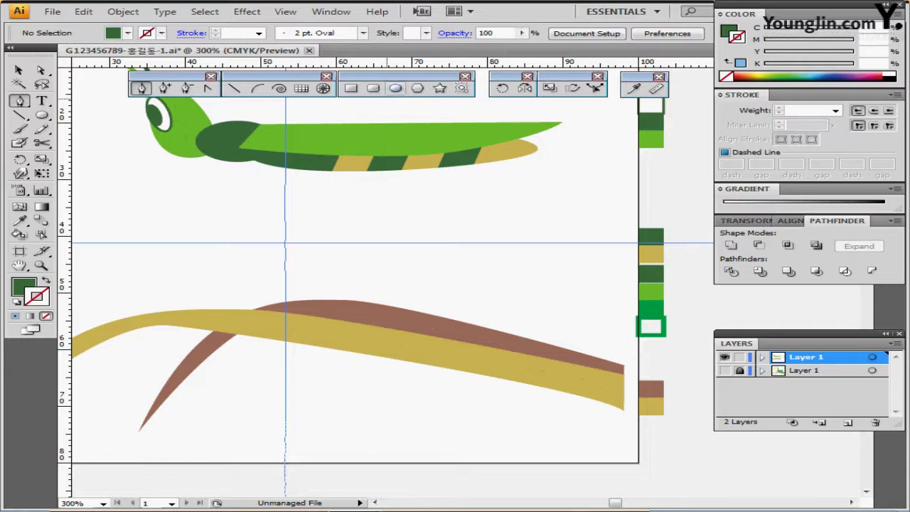
{"action": "left_click", "coordinate": [395, 89]}
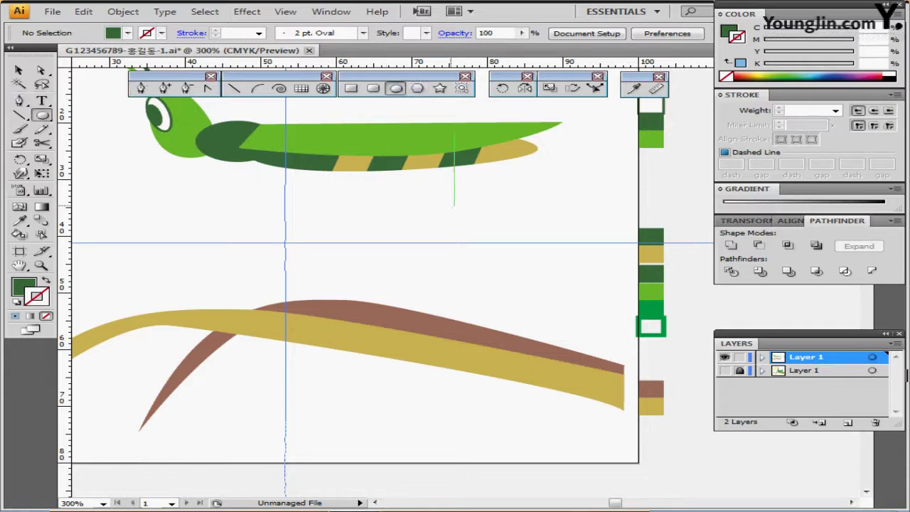
{"action": "left_click", "coordinate": [420, 178]}
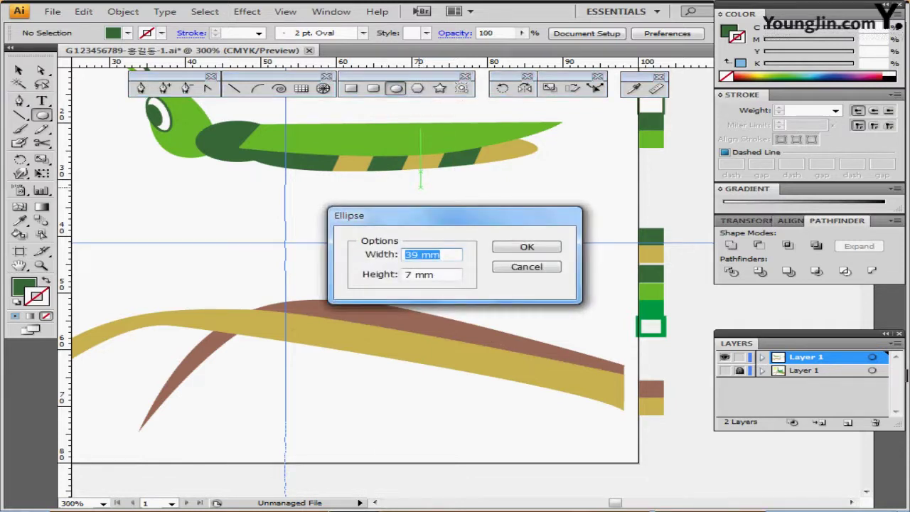
{"action": "type", "text": "25"}
{"action": "key", "text": "Tab"}
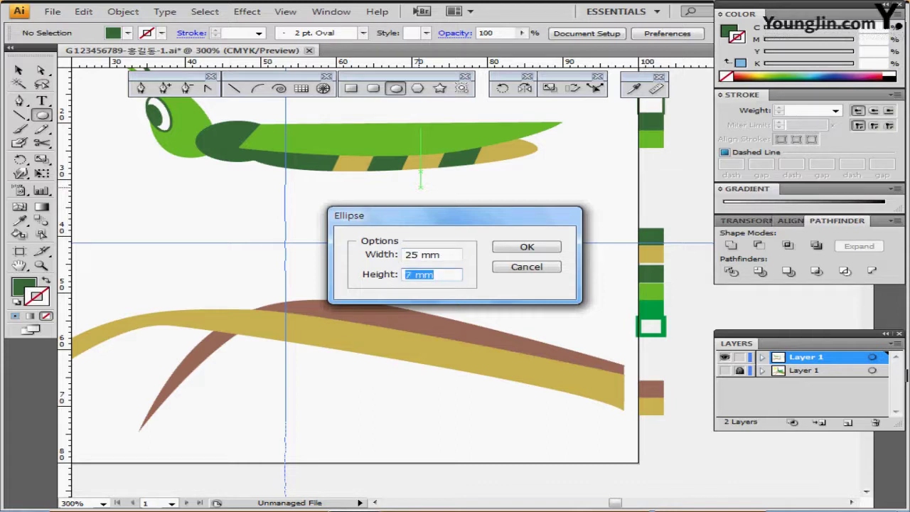
{"action": "type", "text": "3"}
{"action": "key", "text": "Return"}
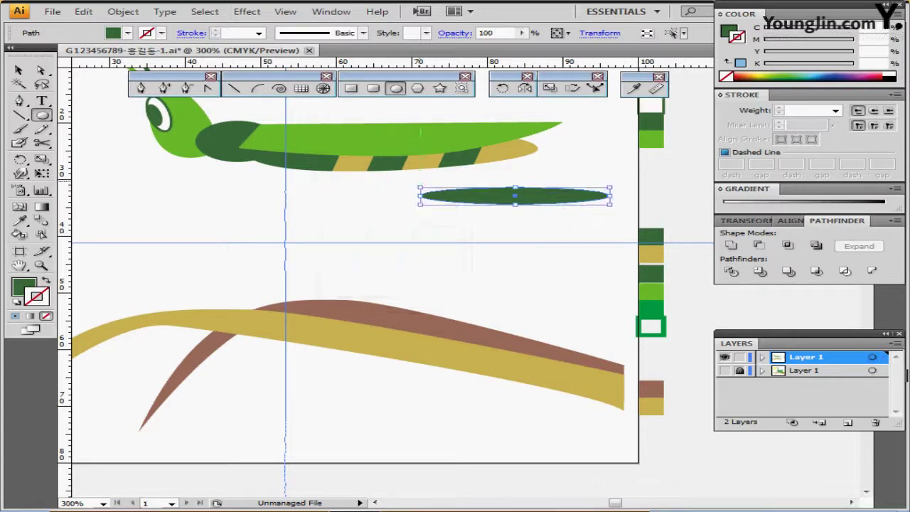
Step: Position the dark green ellipse centrally beneath the striped body and convert its tail-side end anchor to a sharp corner
{"action": "left_click_drag", "start_coordinate": [524, 197], "coordinate": [388, 206]}
{"action": "left_click", "coordinate": [209, 87]}
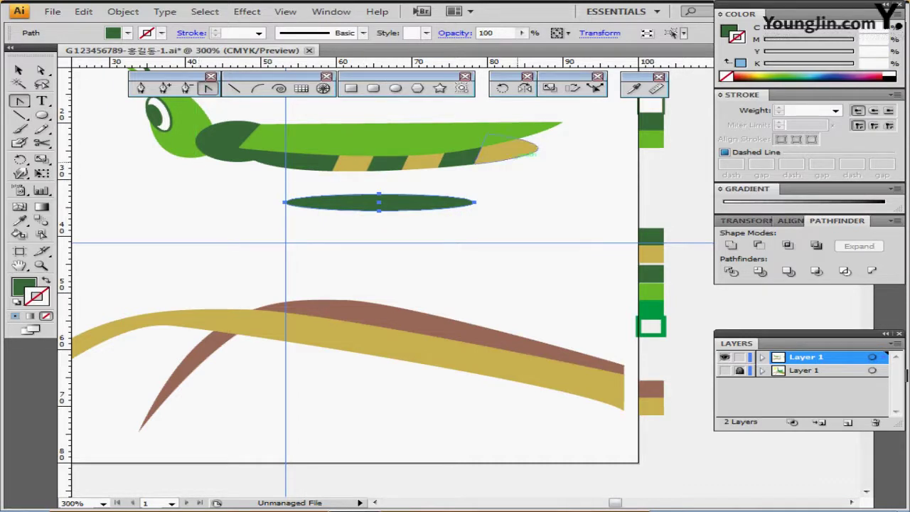
{"action": "left_click", "coordinate": [475, 202]}
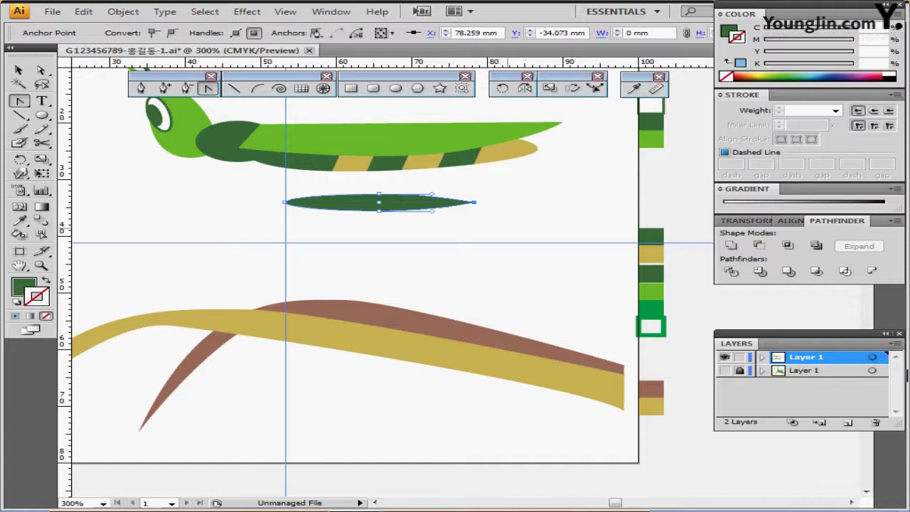
Step: Rotate the pointed ellipse about 40° counterclockwise and move it onto the body as a thigh with its lower end on the first dark stripe
{"action": "left_click", "coordinate": [385, 203], "text": "ctrl"}
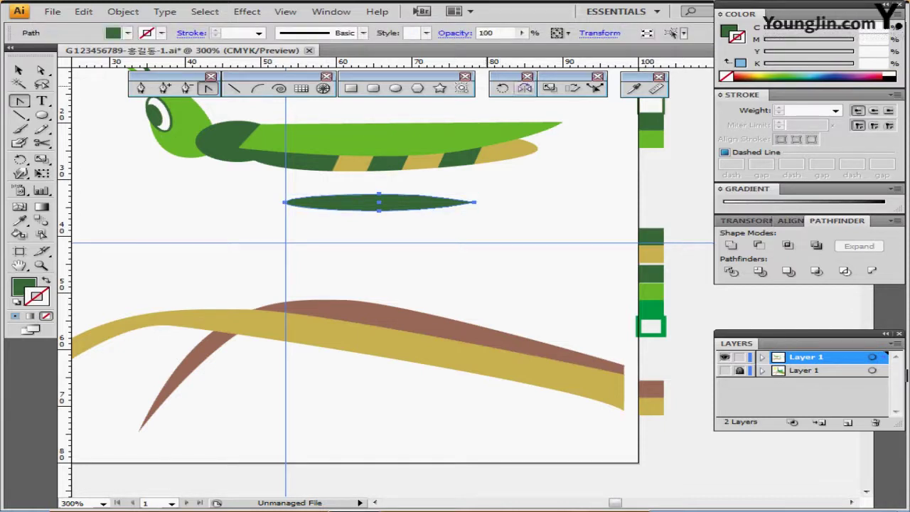
{"action": "double_click", "coordinate": [503, 88]}
{"action": "key", "text": "Return"}
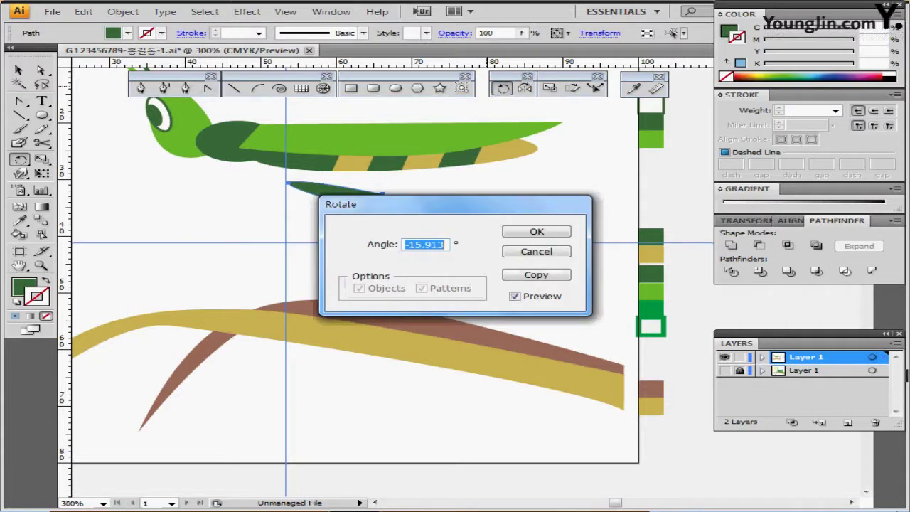
{"action": "type", "text": "45"}
{"action": "key", "text": "Return"}
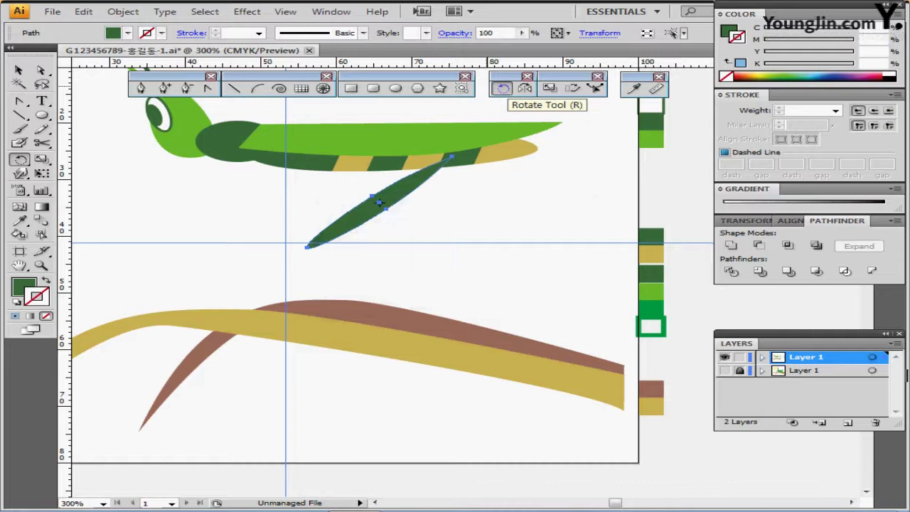
{"action": "left_click_drag", "start_coordinate": [355, 172], "coordinate": [388, 256]}
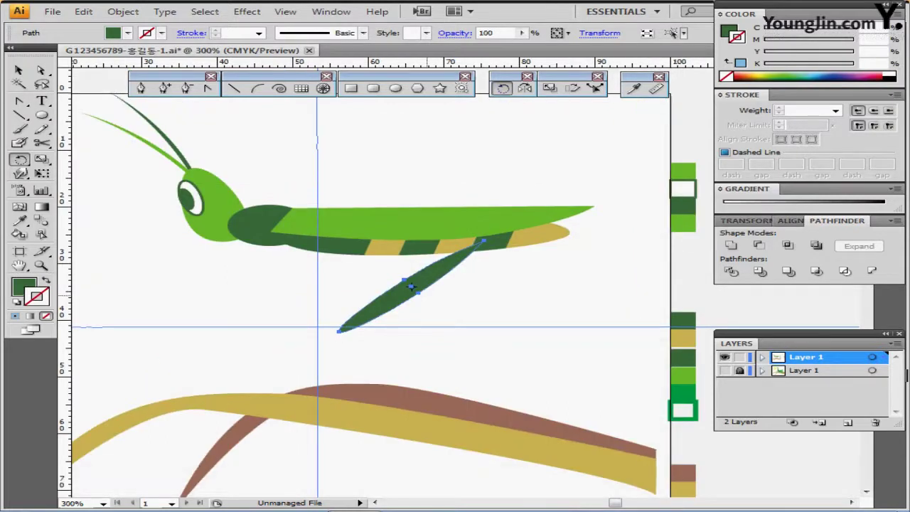
{"action": "left_click_drag", "start_coordinate": [411, 286], "coordinate": [384, 200]}
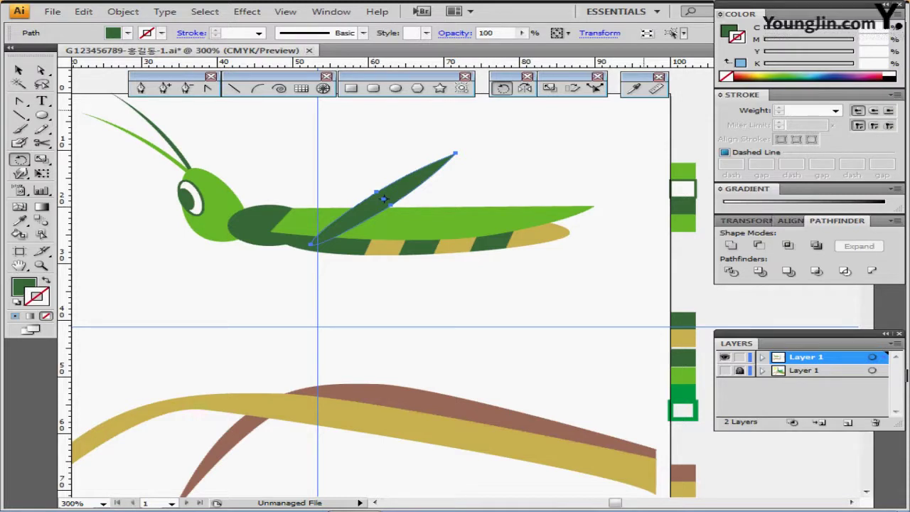
Step: Fill the thigh shape with the medium green sample colour found above the white square with the green outline
{"action": "key", "text": "x"}
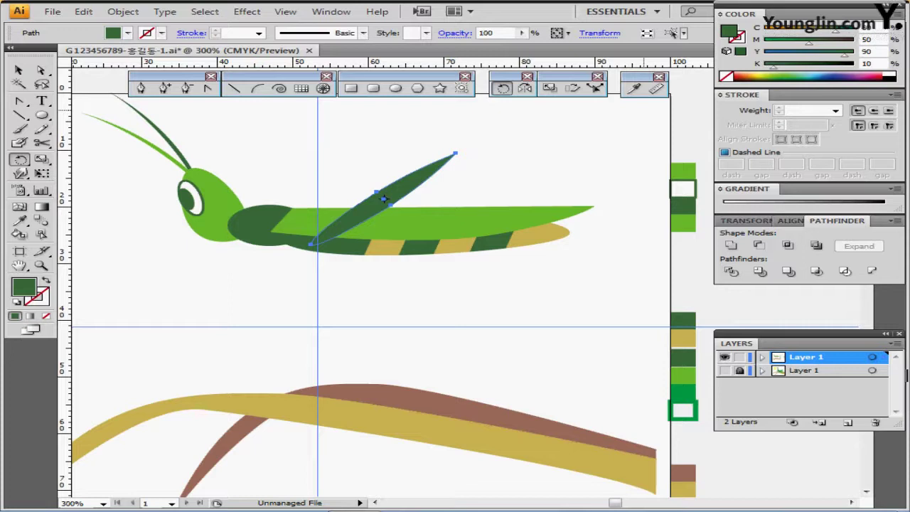
{"action": "key", "text": "i"}
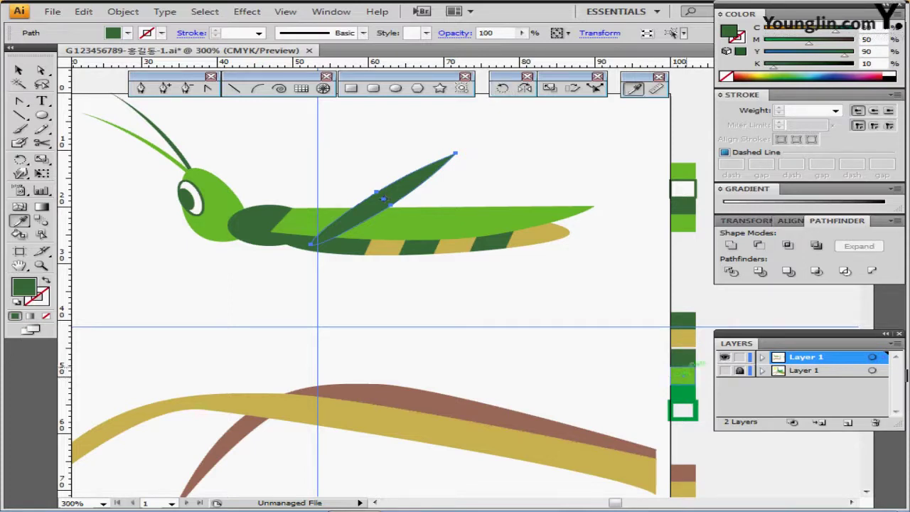
{"action": "left_click", "coordinate": [679, 377]}
{"action": "left_click", "coordinate": [677, 391]}
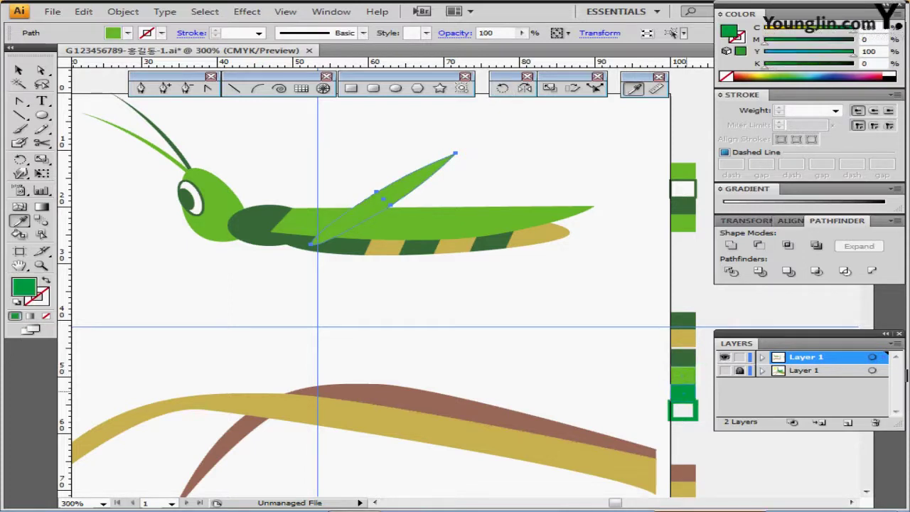
{"action": "key", "text": "ctrl+shift+a"}
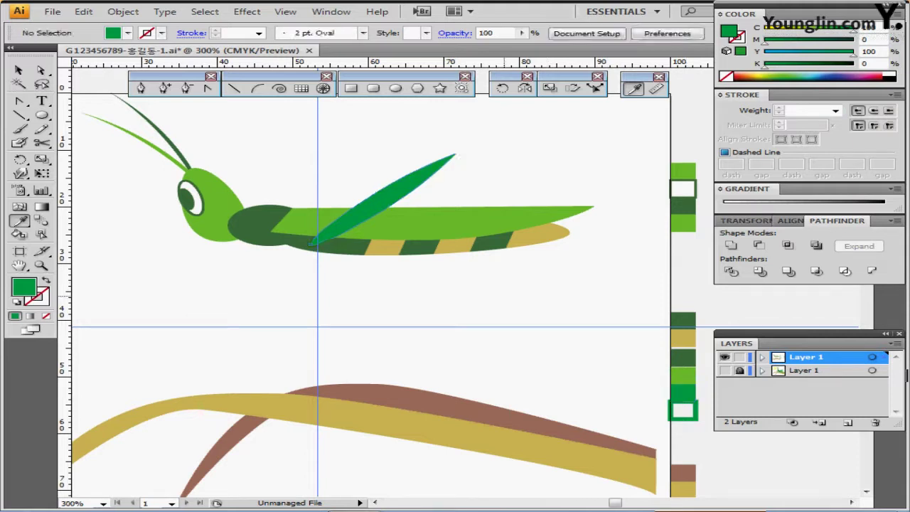
Step: Nudge the green thigh about 1 mm upward and slightly toward the head
{"action": "left_click_drag", "start_coordinate": [396, 192], "coordinate": [393, 185]}
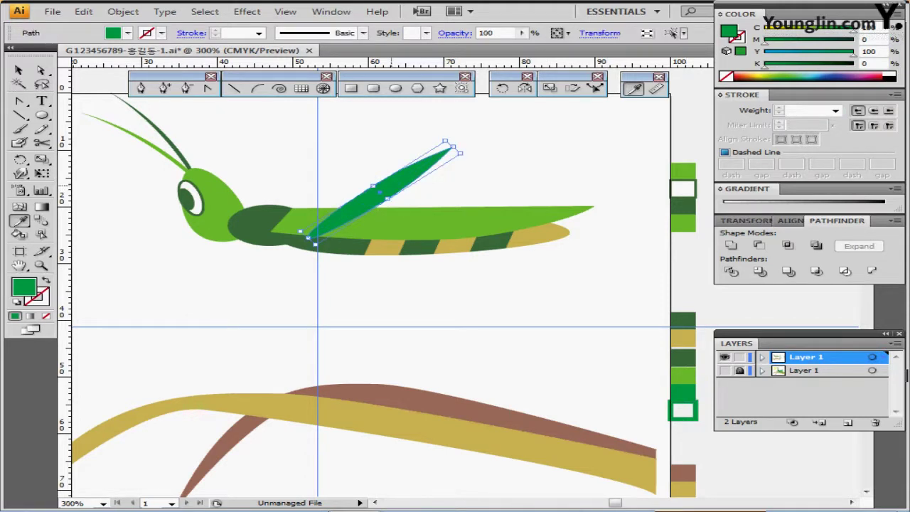
{"action": "left_click", "coordinate": [453, 147]}
{"action": "left_click", "coordinate": [418, 312], "text": "ctrl"}
{"action": "scroll", "coordinate": [375, 283], "scroll_direction": "right", "scroll_amount": 1}
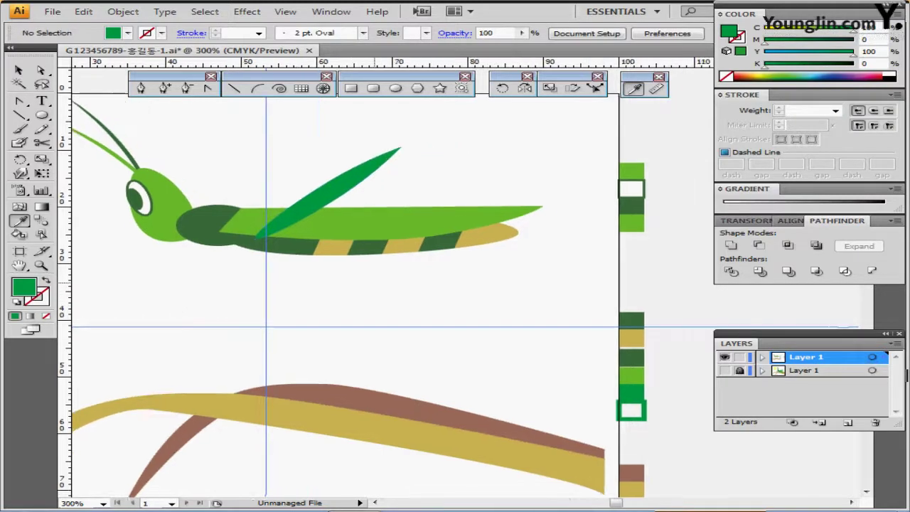
{"action": "left_click_drag", "start_coordinate": [375, 283], "coordinate": [359, 283]}
{"action": "left_click", "coordinate": [306, 197], "text": "ctrl"}
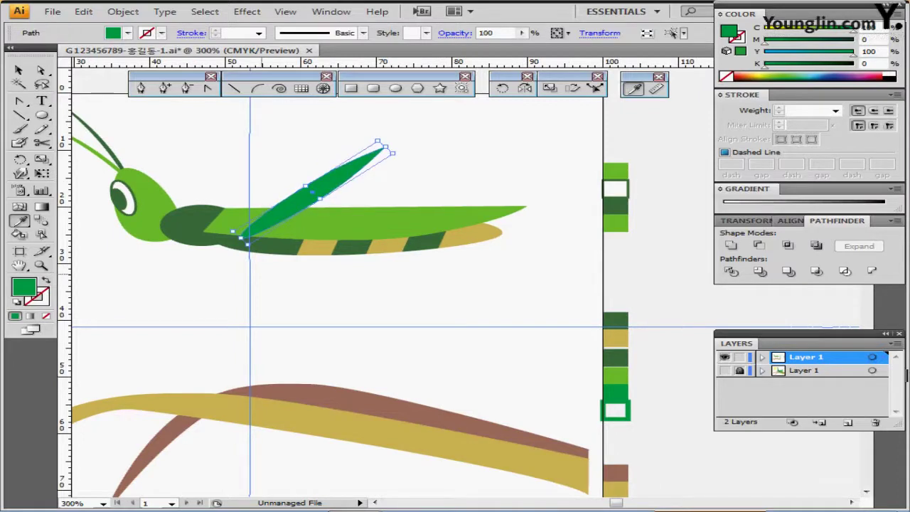
{"action": "left_click", "coordinate": [262, 275], "text": "ctrl"}
Step: Draw an open lower leg with a 2 pt green stroke and no fill, bending down from the thigh's tip to a horizontal foot about 4.5 mm long
{"action": "key", "text": "shift+x"}
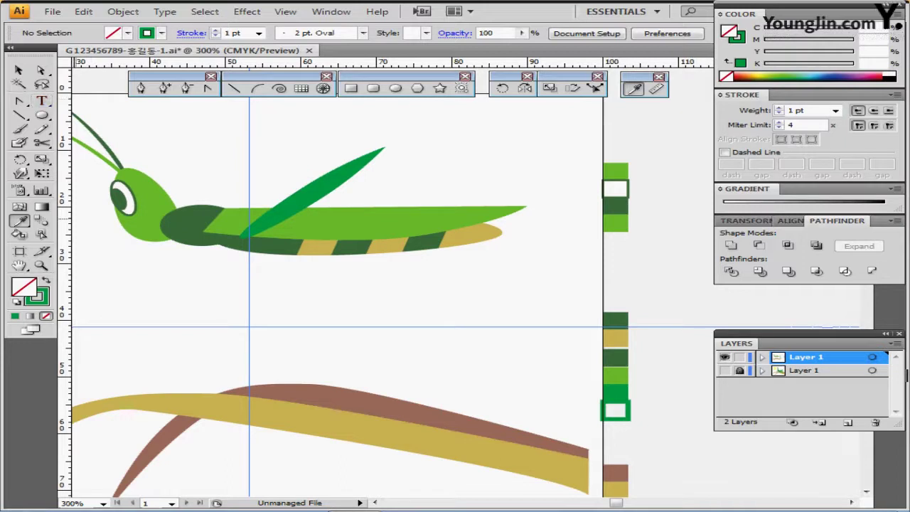
{"action": "left_click", "coordinate": [140, 88]}
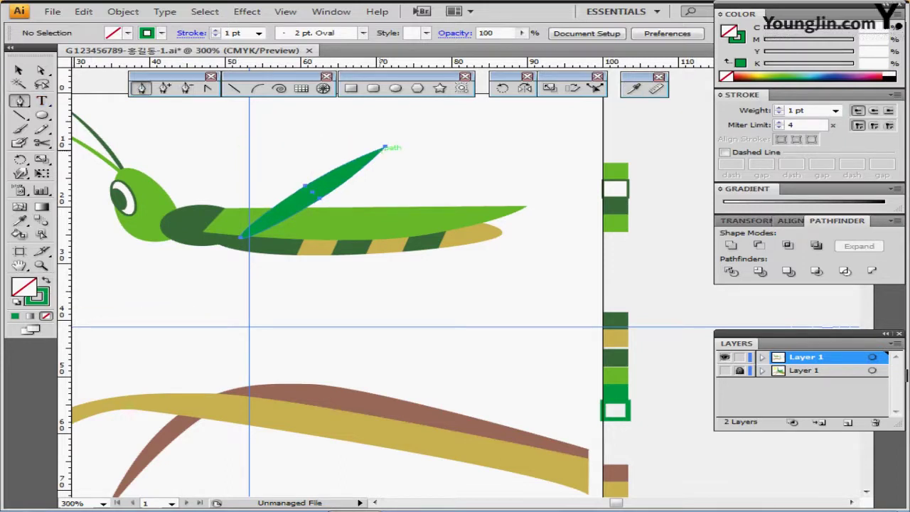
{"action": "left_click", "coordinate": [385, 148], "text": "ctrl"}
{"action": "left_click", "coordinate": [423, 146], "text": "ctrl"}
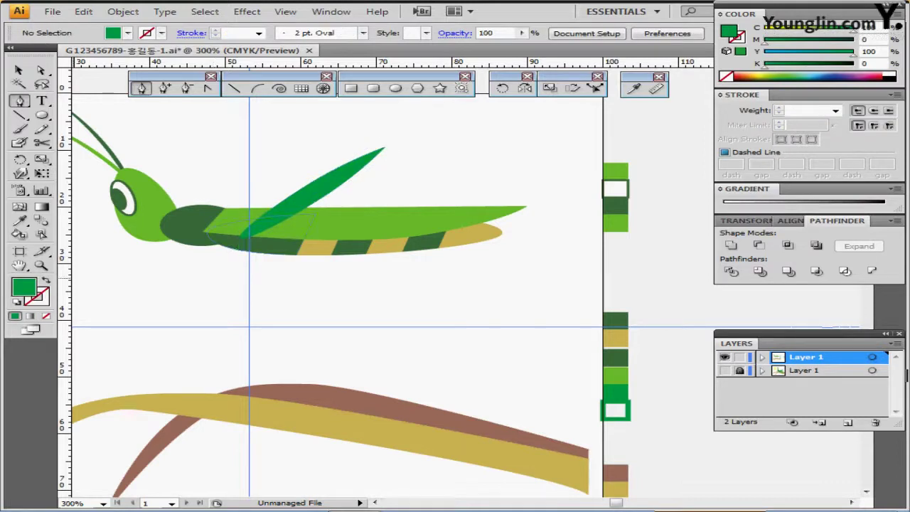
{"action": "key", "text": "shift+x"}
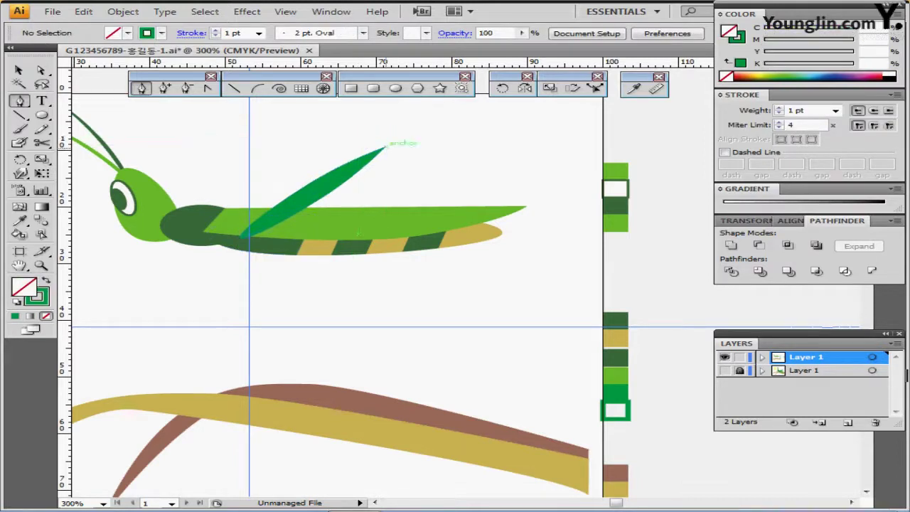
{"action": "left_click_drag", "start_coordinate": [384, 146], "coordinate": [394, 152]}
{"action": "left_click", "coordinate": [393, 153]}
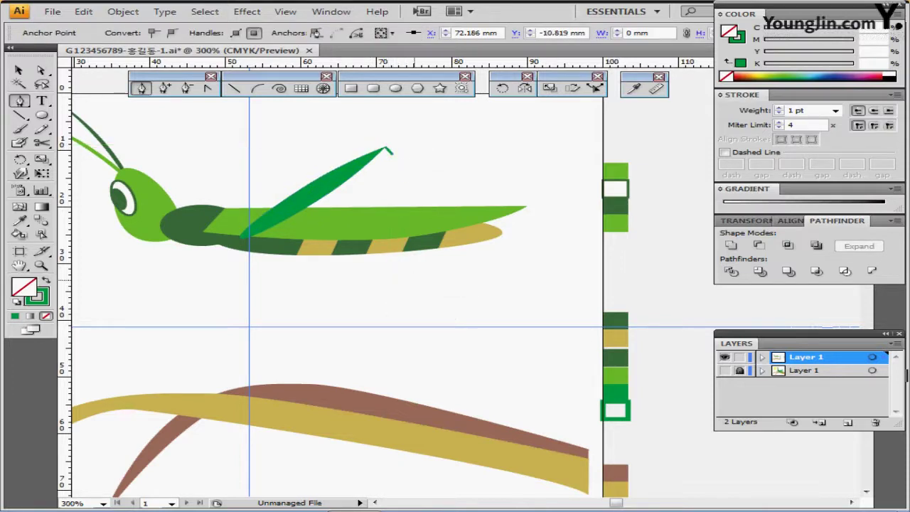
{"action": "left_click", "coordinate": [414, 278]}
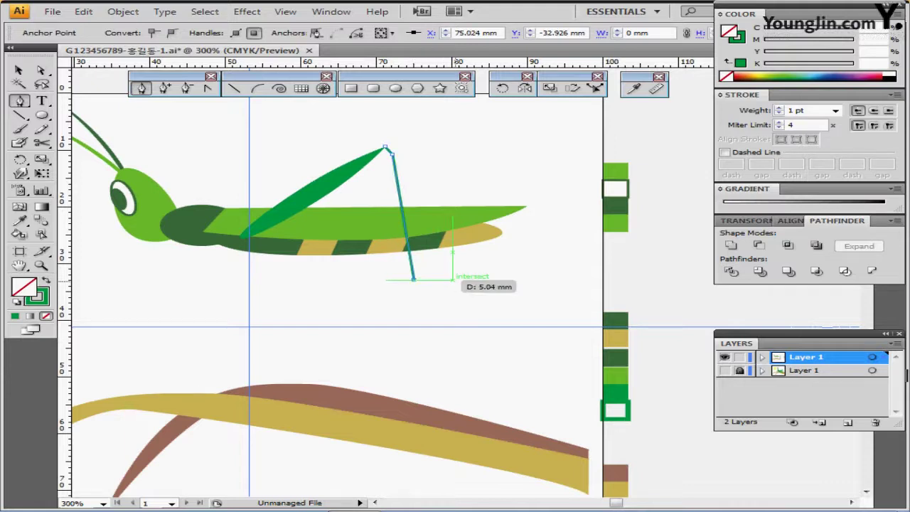
{"action": "left_click", "coordinate": [447, 279]}
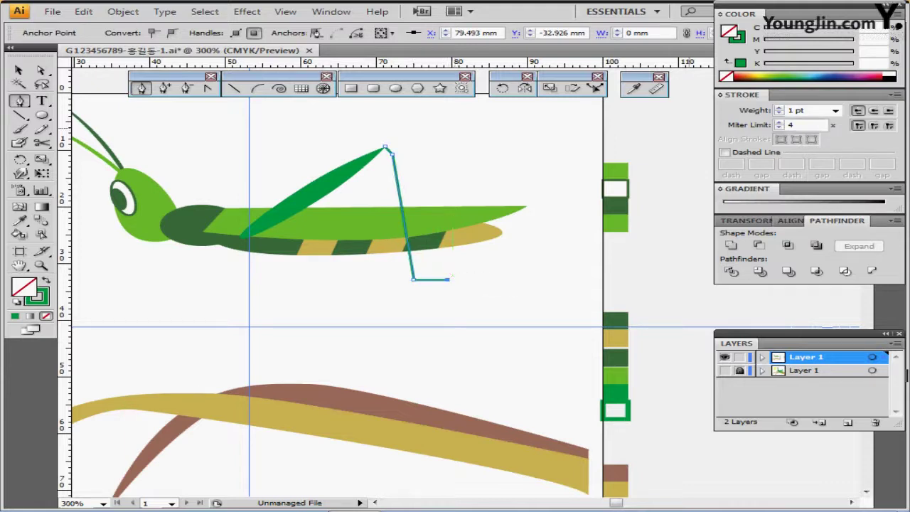
{"action": "left_click", "coordinate": [779, 107]}
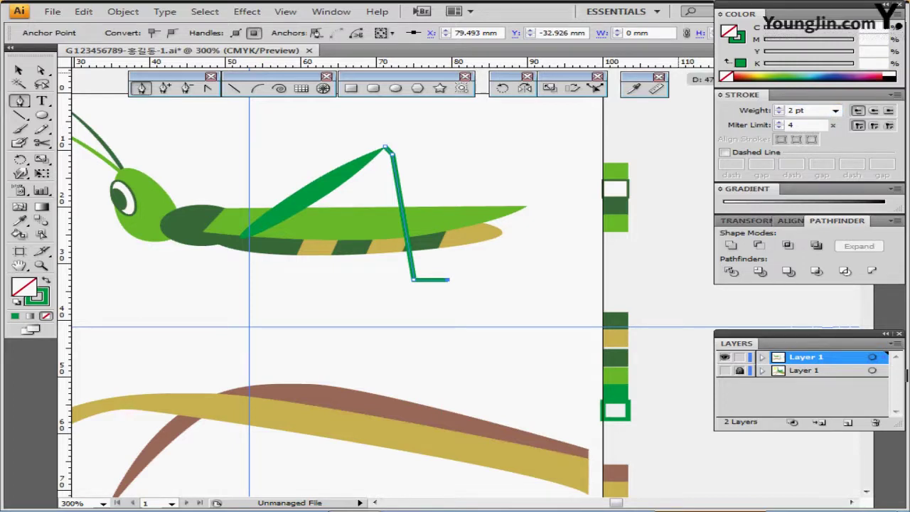
{"action": "left_click", "coordinate": [503, 131], "text": "ctrl"}
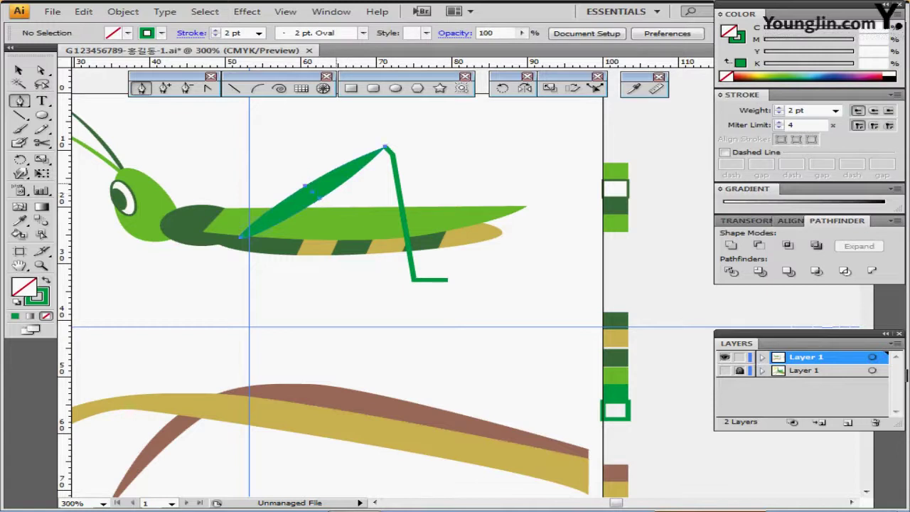
Step: Group the thigh and lower leg, and place a copy of the group about 5 mm above the original
{"action": "left_click", "coordinate": [393, 172], "text": "ctrl"}
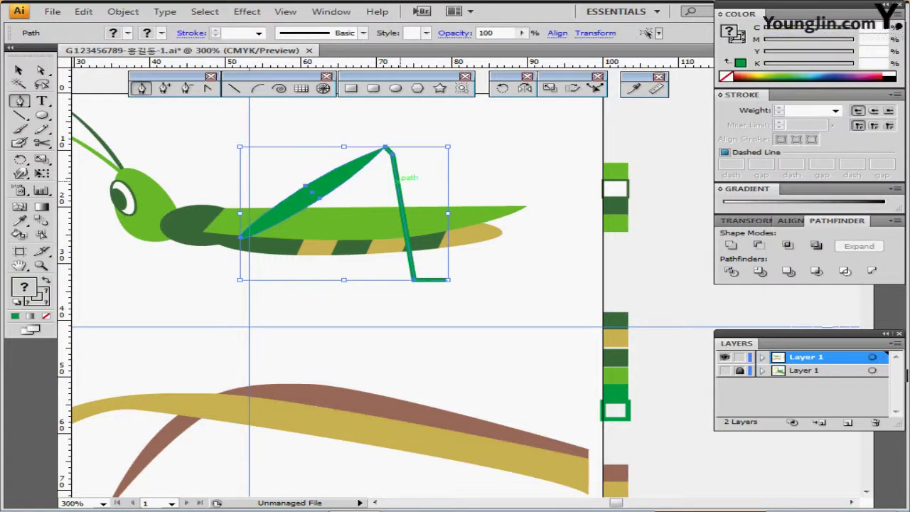
{"action": "key", "text": "ctrl+g"}
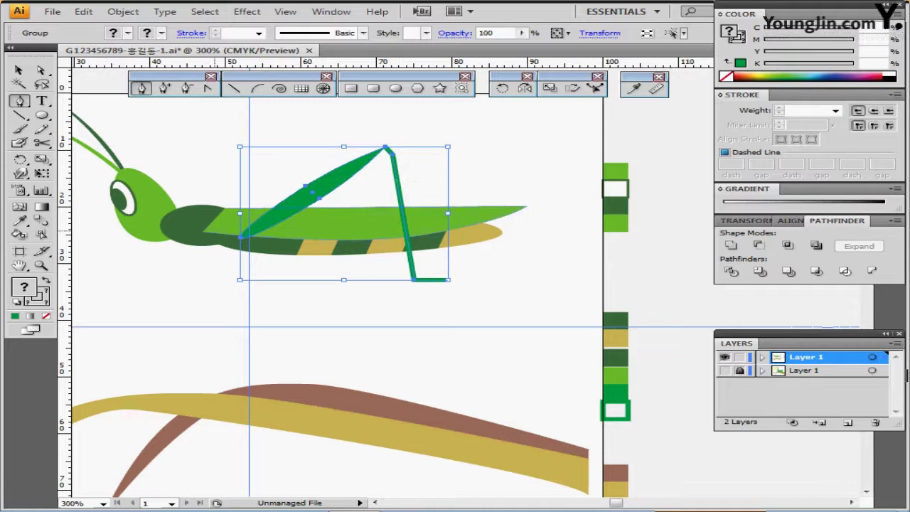
{"action": "key", "text": "r"}
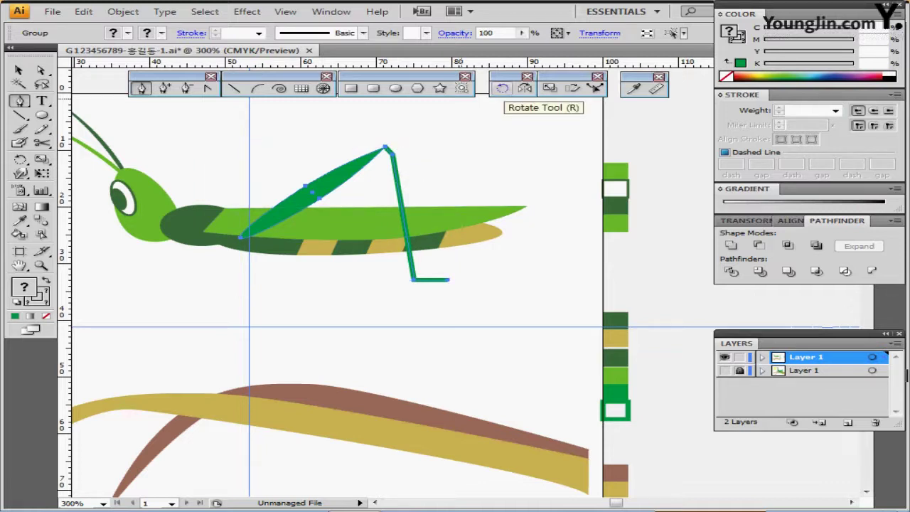
{"action": "key", "text": "v"}
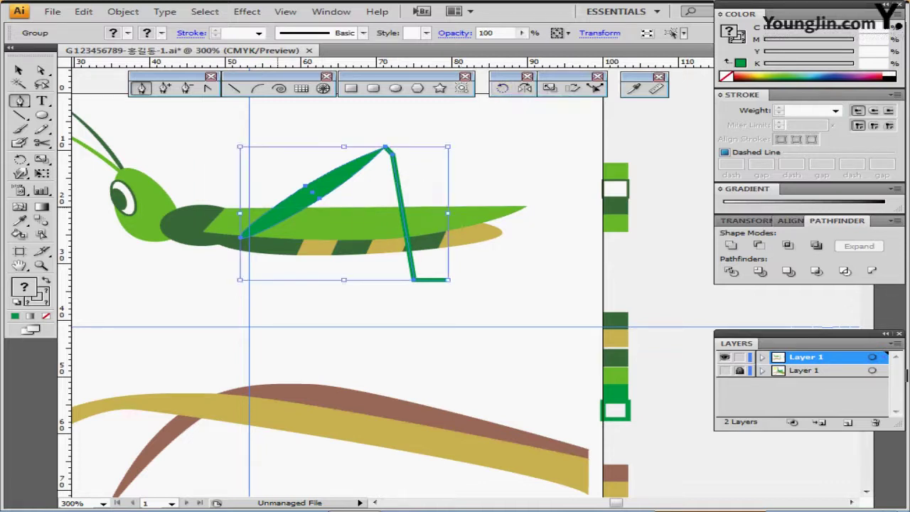
{"action": "left_click_drag", "start_coordinate": [283, 215], "coordinate": [284, 192]}
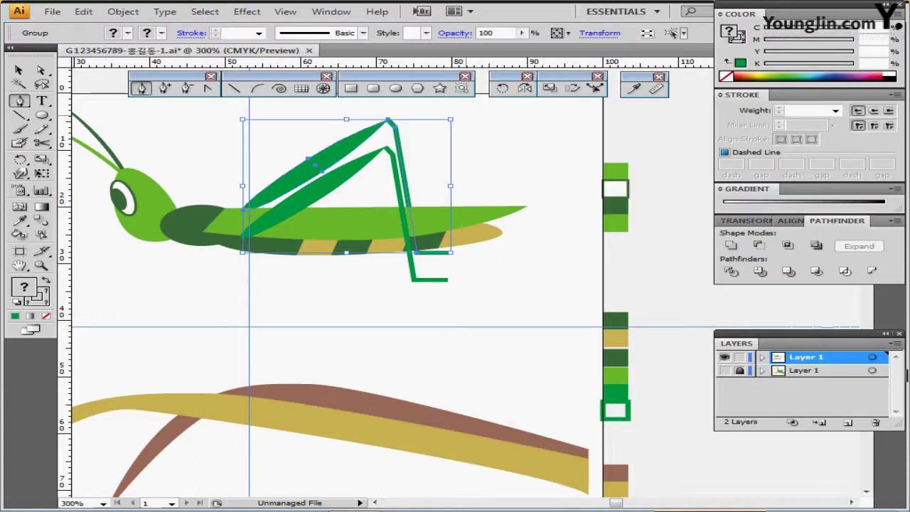
Step: Rotate the copied hind leg about 15° counter-clockwise and shift it slightly toward the head
{"action": "left_click_drag", "start_coordinate": [455, 121], "coordinate": [449, 97]}
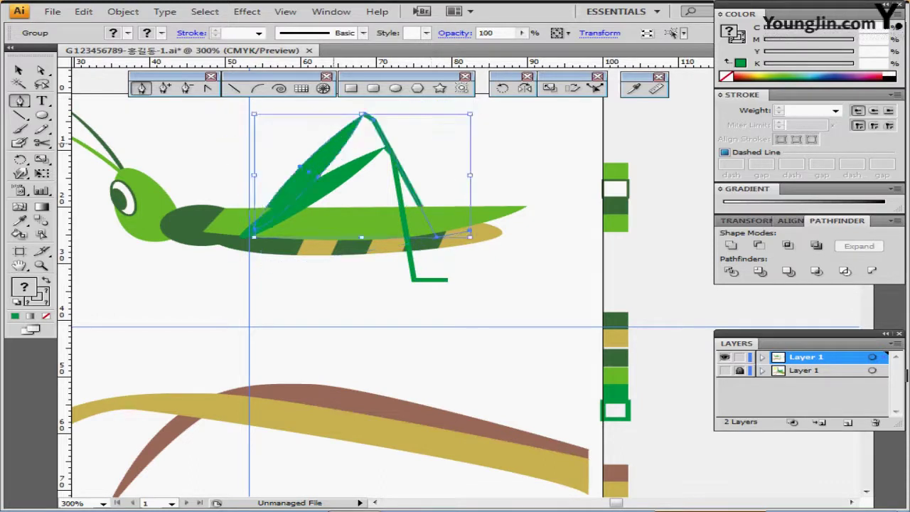
{"action": "left_click_drag", "start_coordinate": [364, 160], "coordinate": [358, 159]}
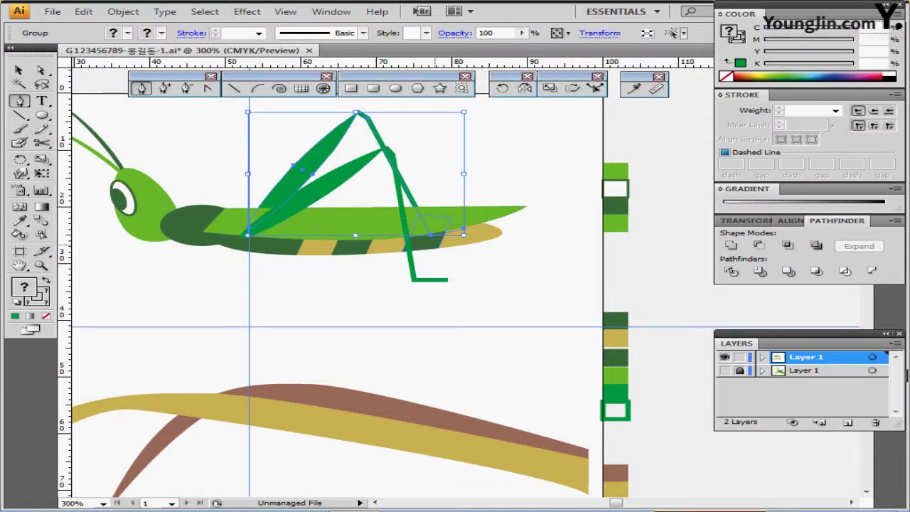
Step: Extend the rotated hind leg's lower part by moving its ankle and foot tip about 2 mm toward the tail and 3 mm down
{"action": "double_click", "coordinate": [408, 190]}
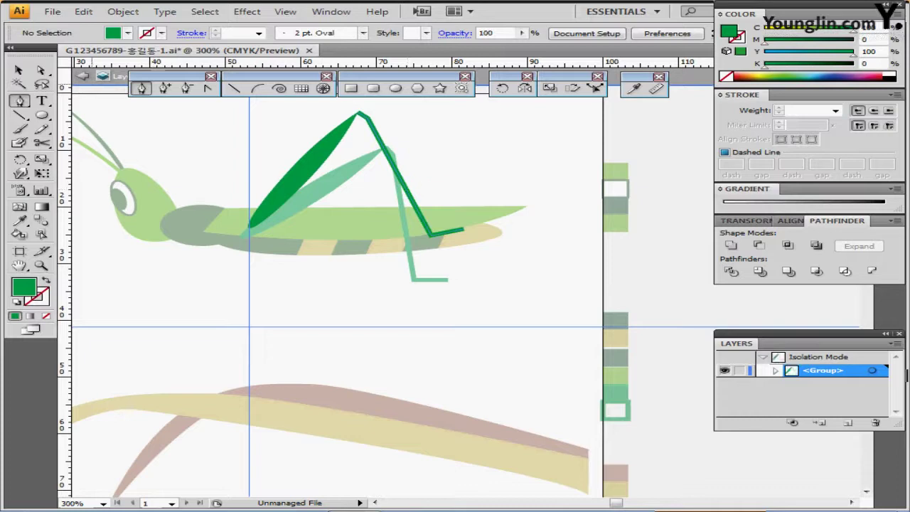
{"action": "left_click", "coordinate": [41, 69]}
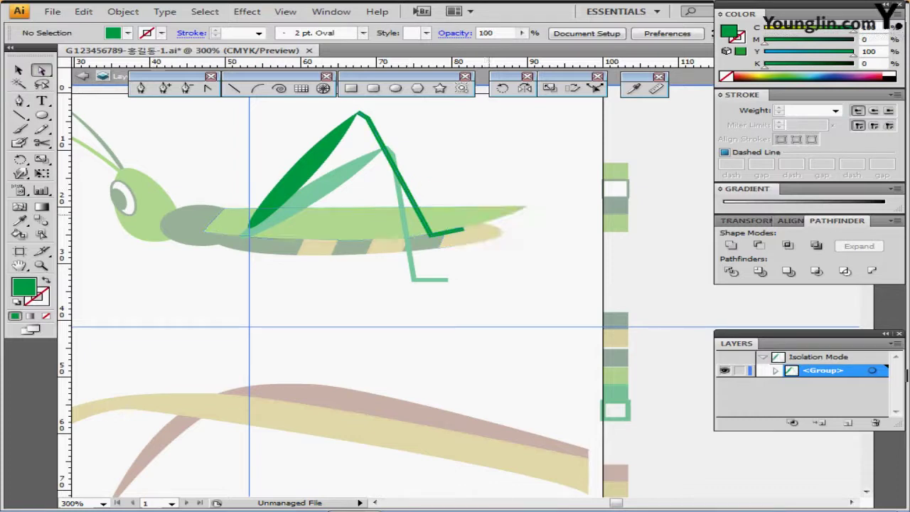
{"action": "left_click", "coordinate": [462, 229]}
{"action": "left_click_drag", "start_coordinate": [431, 233], "coordinate": [437, 252]}
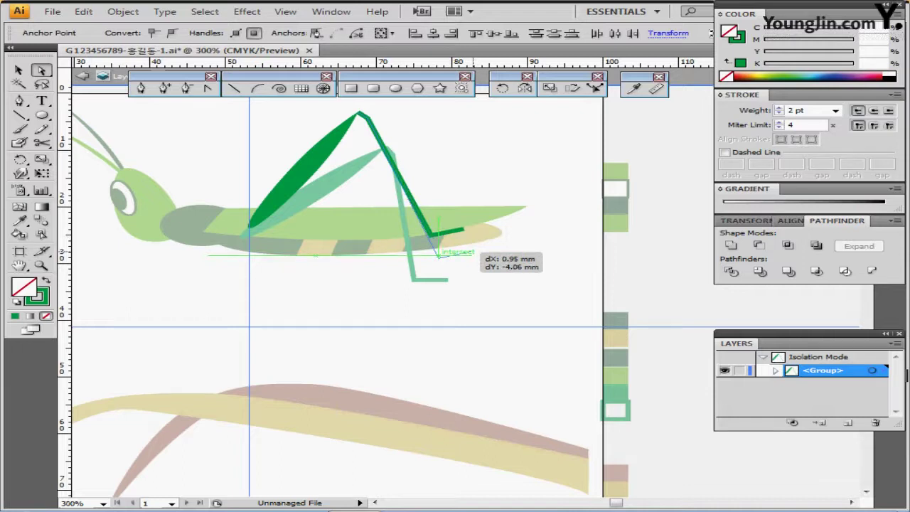
{"action": "left_click_drag", "start_coordinate": [438, 253], "coordinate": [447, 253]}
{"action": "left_click", "coordinate": [480, 252]}
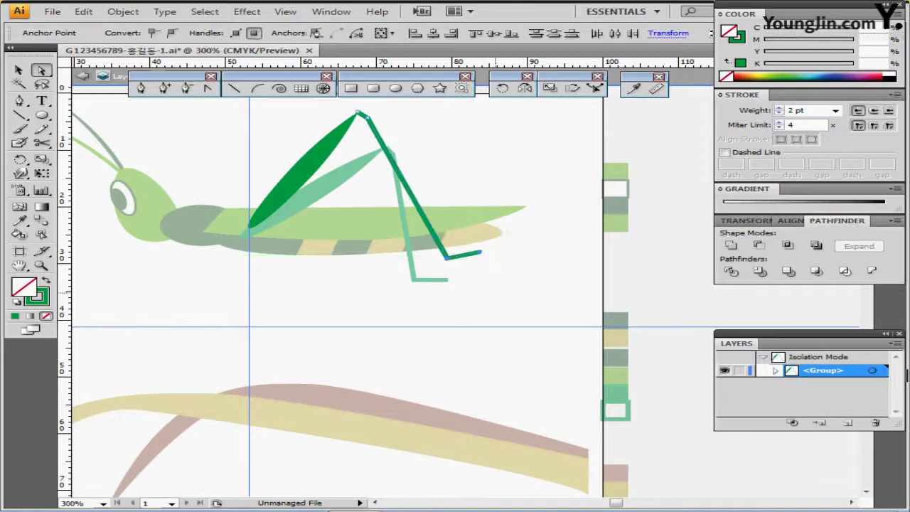
{"action": "double_click", "coordinate": [496, 293]}
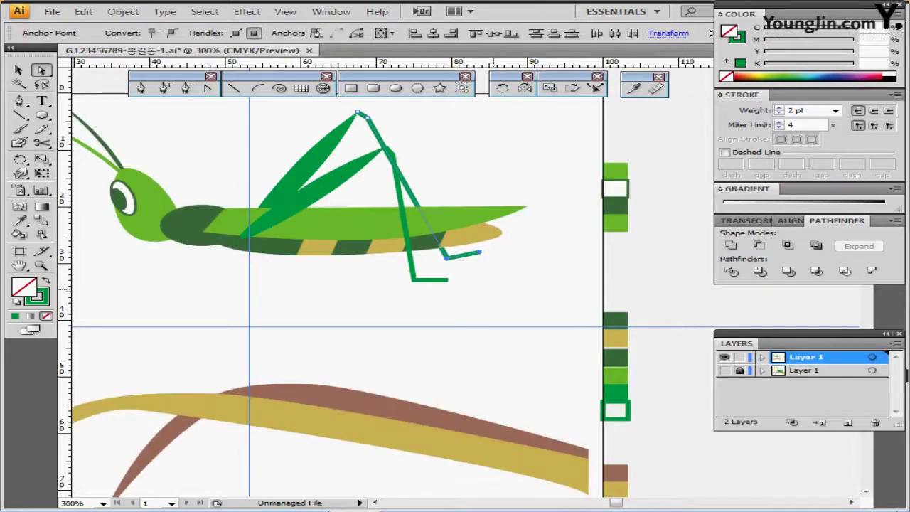
Step: Nudge the original hind leg slightly toward the head and the rotated hind leg slightly toward the tail
{"action": "left_click_drag", "start_coordinate": [423, 294], "coordinate": [465, 293]}
{"action": "left_click", "coordinate": [370, 187], "text": "ctrl"}
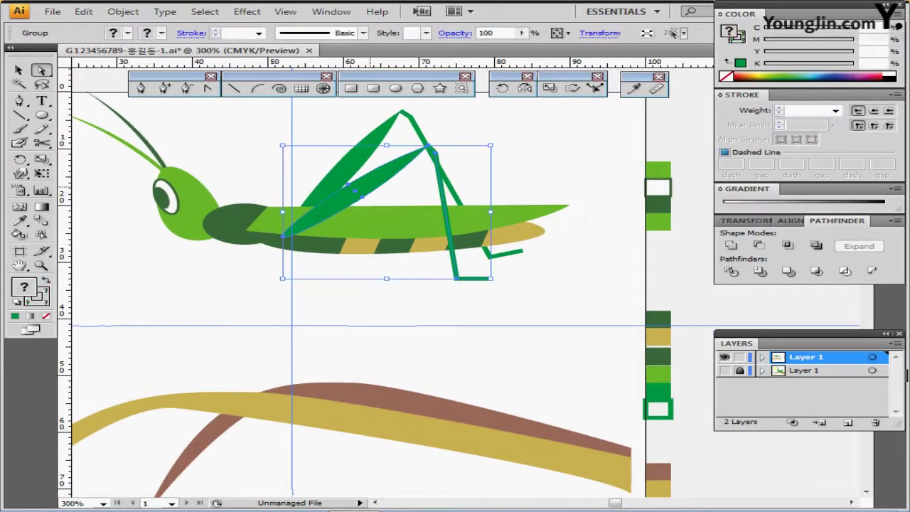
{"action": "key", "text": "Left"}
{"action": "key", "text": "Left"}
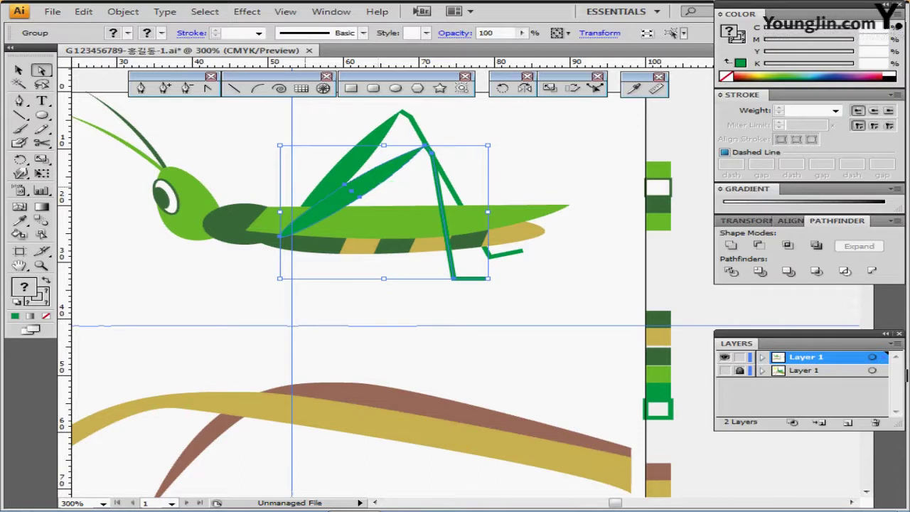
{"action": "double_click", "coordinate": [359, 160], "text": "ctrl"}
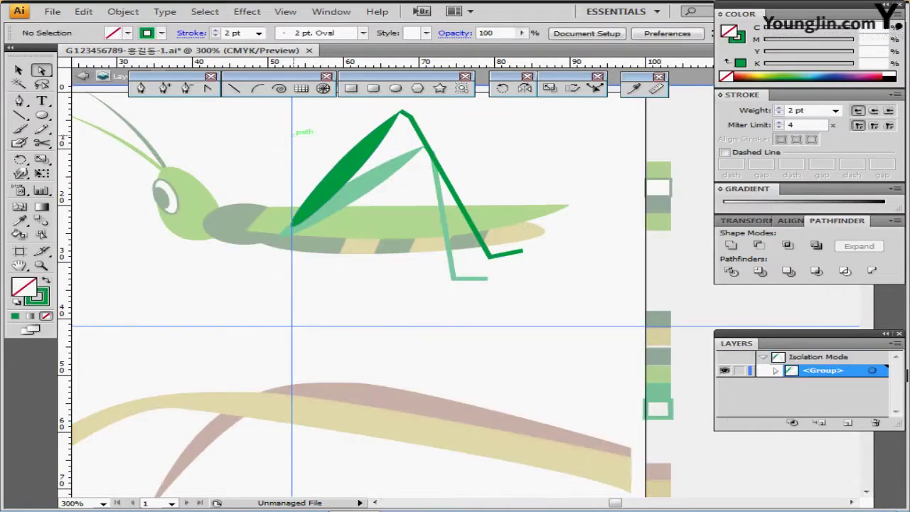
{"action": "double_click", "coordinate": [293, 137], "text": "ctrl"}
{"action": "mouse_move", "coordinate": [352, 150]}
{"action": "left_mouse_down"}
{"action": "mouse_move", "coordinate": [359, 146]}
{"action": "mouse_move", "coordinate": [349, 166]}
{"action": "mouse_move", "coordinate": [340, 164]}
{"action": "left_mouse_up"}
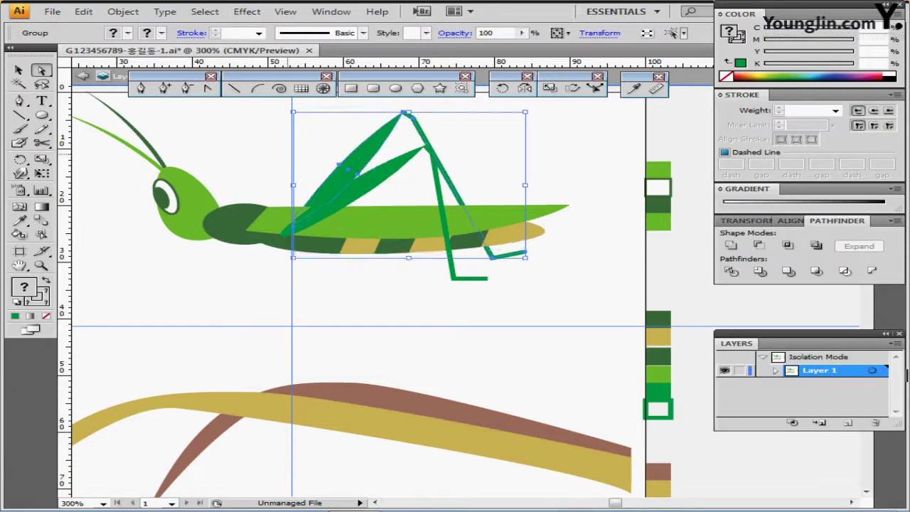
{"action": "double_click", "coordinate": [297, 157]}
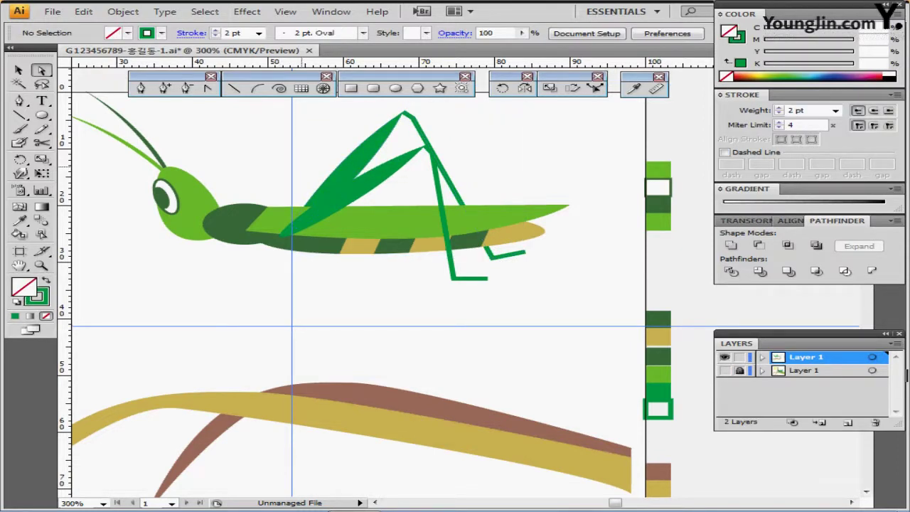
Step: Draw a flat ellipse about 12.5 mm wide and 2 mm high below the striped body, with the legs' green as fill and no stroke
{"action": "mouse_move", "coordinate": [384, 242]}
{"action": "left_mouse_down"}
{"action": "mouse_move", "coordinate": [366, 177]}
{"action": "mouse_move", "coordinate": [391, 243]}
{"action": "left_mouse_up"}
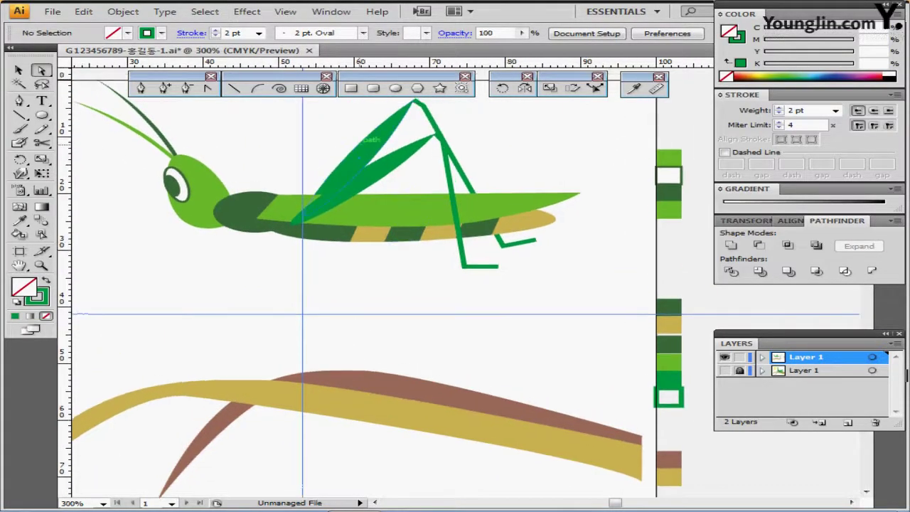
{"action": "left_click", "coordinate": [370, 140], "text": "ctrl"}
{"action": "left_click", "coordinate": [336, 118]}
{"action": "key", "text": "shift+x"}
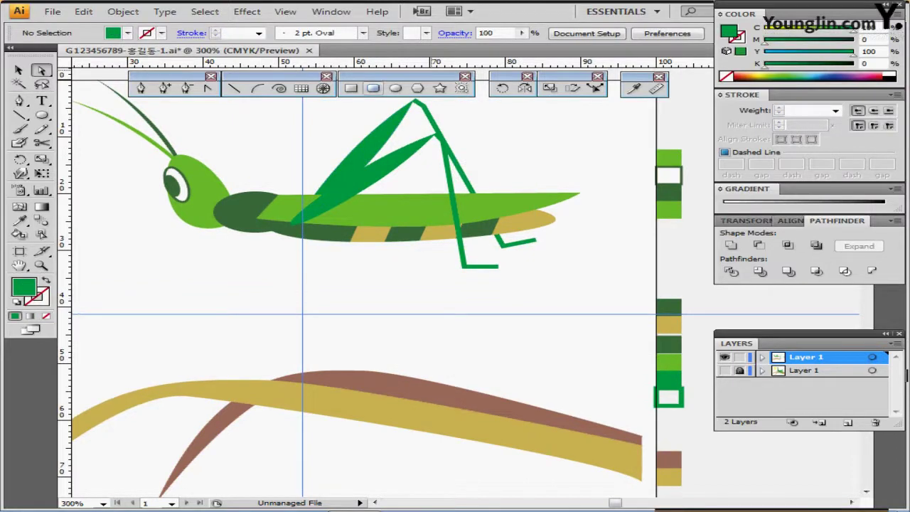
{"action": "left_click", "coordinate": [396, 87]}
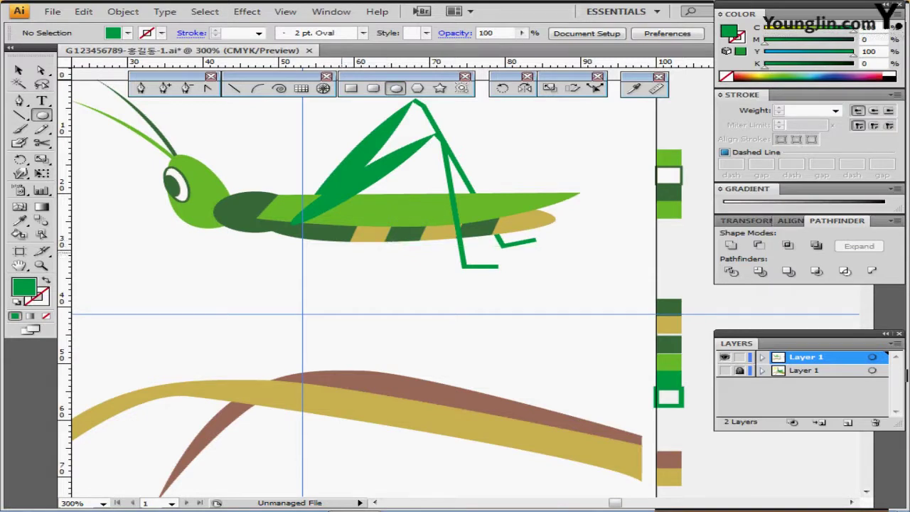
{"action": "left_click_drag", "start_coordinate": [297, 262], "coordinate": [392, 276]}
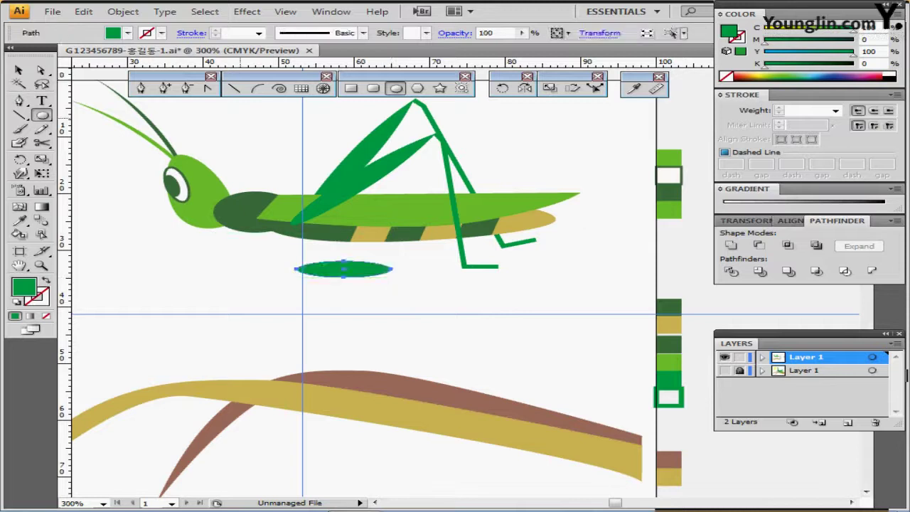
Step: Convert the flat green ellipse's end anchors to corner points so it tapers to sharp tips
{"action": "left_click", "coordinate": [207, 88]}
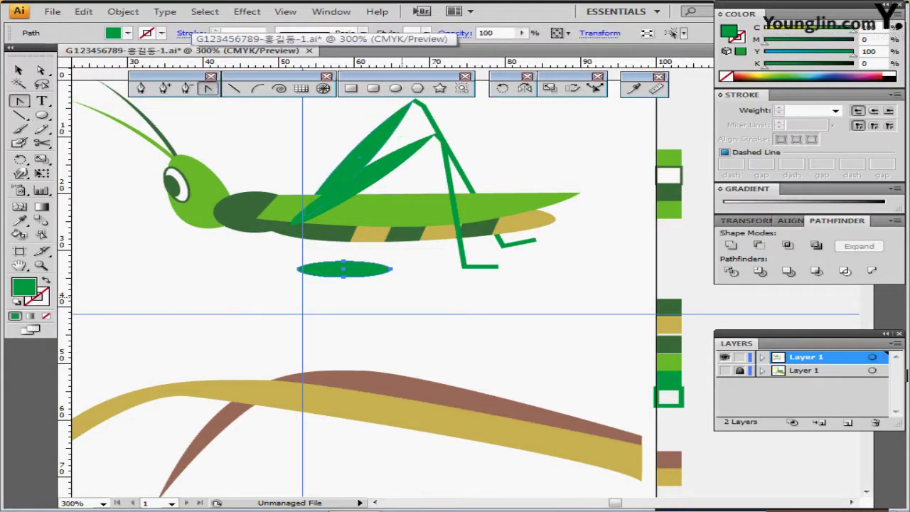
{"action": "left_click", "coordinate": [391, 269]}
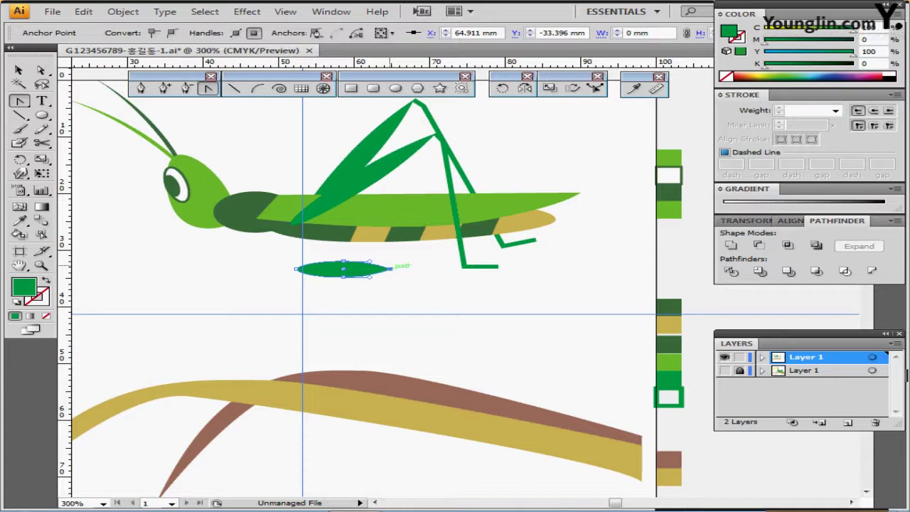
{"action": "key", "text": "ctrl+shift+a"}
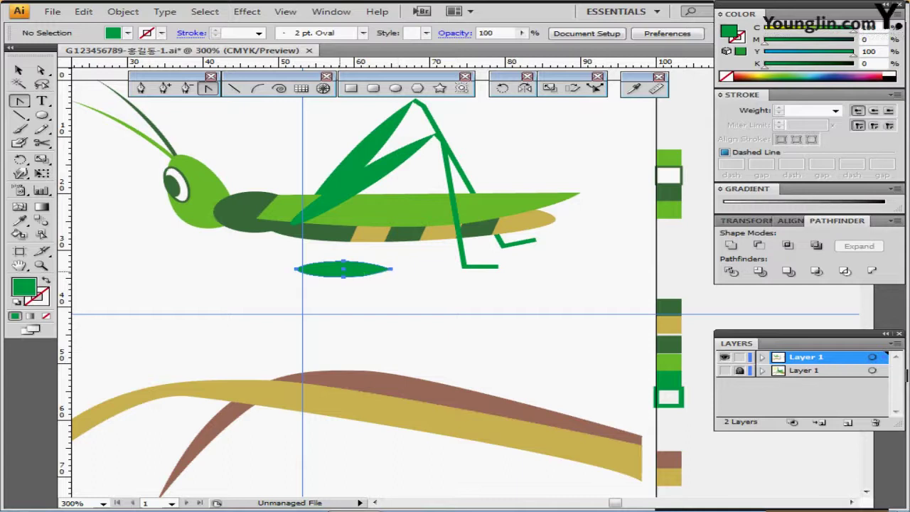
Step: Place the pointed green shape against the underside of the dark thorax as a front thigh, rotated about 23° clockwise
{"action": "key", "text": "v"}
{"action": "left_click", "coordinate": [345, 272]}
{"action": "left_click_drag", "start_coordinate": [345, 270], "coordinate": [291, 216]}
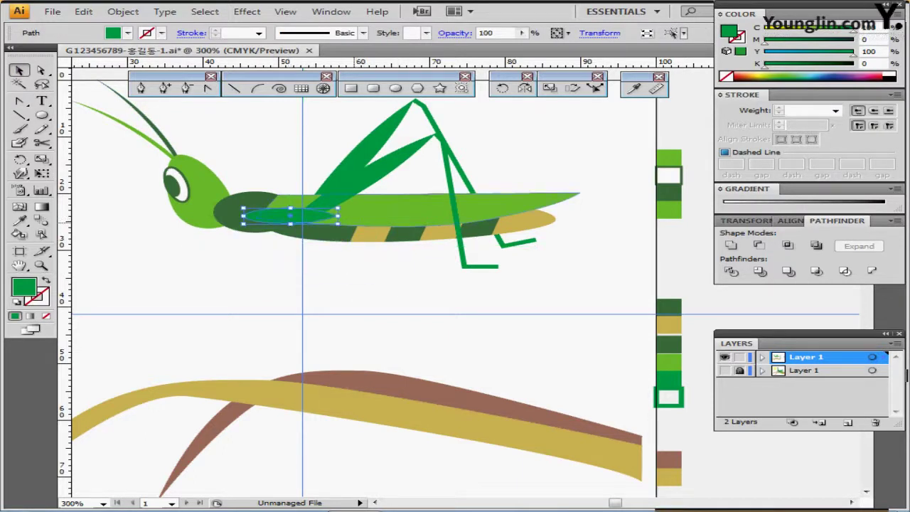
{"action": "left_click_drag", "start_coordinate": [343, 227], "coordinate": [284, 226]}
{"action": "left_click_drag", "start_coordinate": [280, 228], "coordinate": [313, 246]}
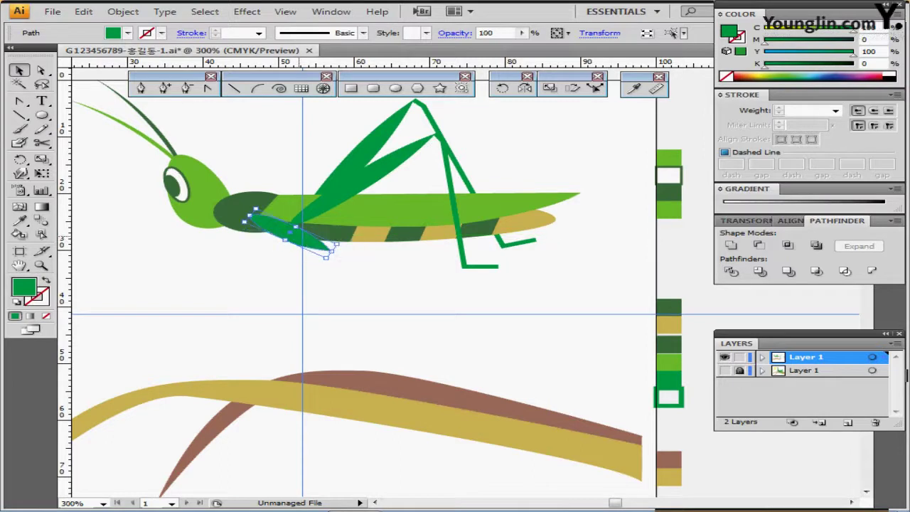
Step: Lengthen the front thigh to about 13 mm and fine-tune its tilt
{"action": "left_click_drag", "start_coordinate": [334, 246], "coordinate": [345, 249]}
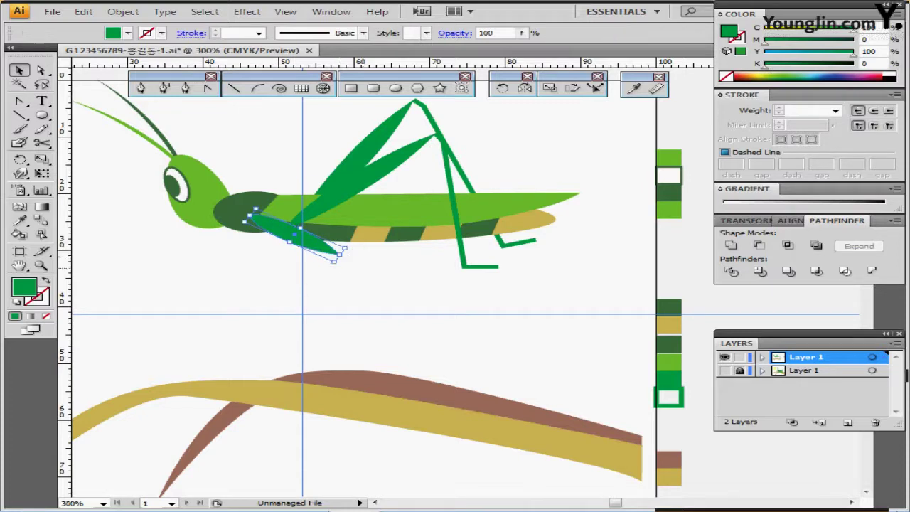
{"action": "key", "text": "ctrl+shift+a"}
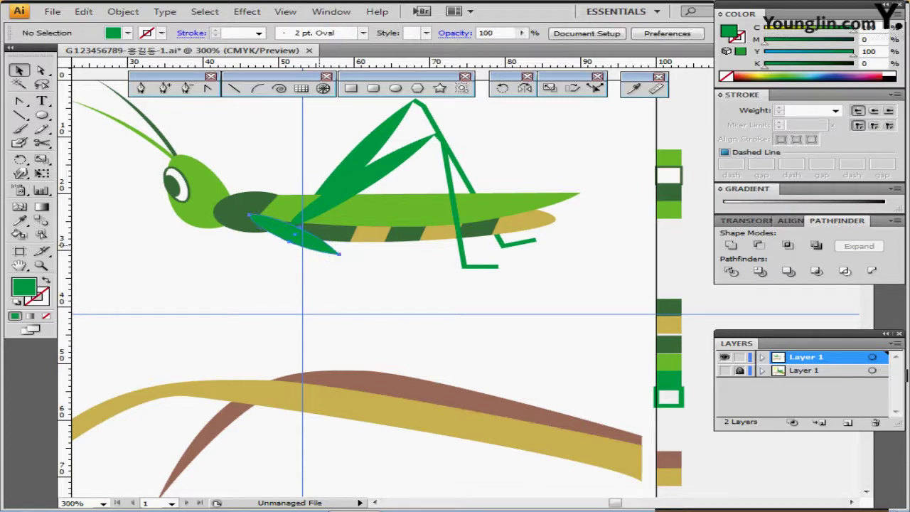
{"action": "mouse_move", "coordinate": [319, 242]}
{"action": "left_mouse_down"}
{"action": "mouse_move", "coordinate": [350, 257]}
{"action": "mouse_move", "coordinate": [318, 244]}
{"action": "left_mouse_up"}
{"action": "left_click", "coordinate": [306, 263]}
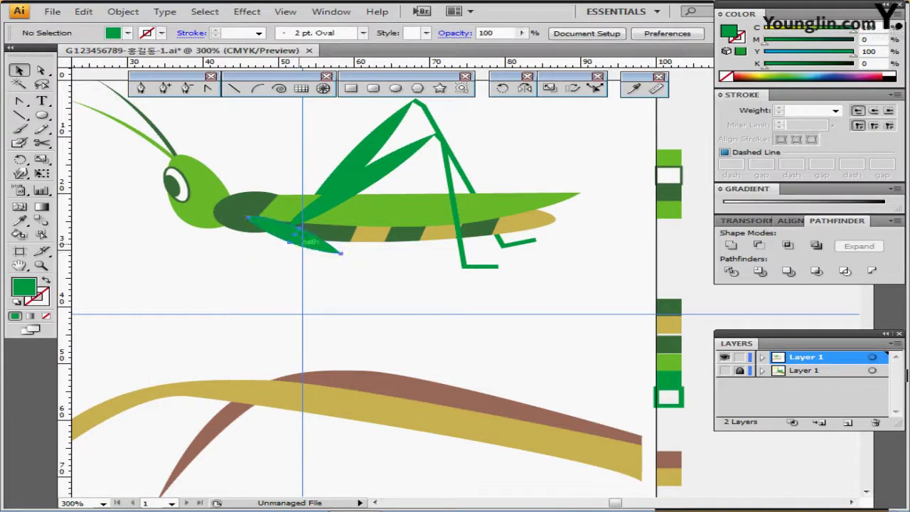
Step: Draw an open 1 pt green path with no fill from the front thigh's tip, about 4.8 mm down to an ankle and 3.5 mm to the foot
{"action": "key", "text": "shift+x"}
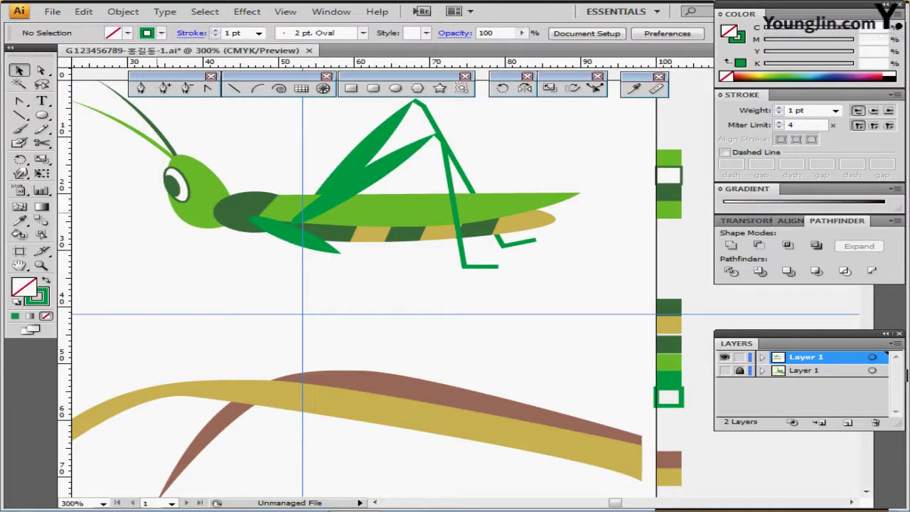
{"action": "left_click", "coordinate": [140, 87]}
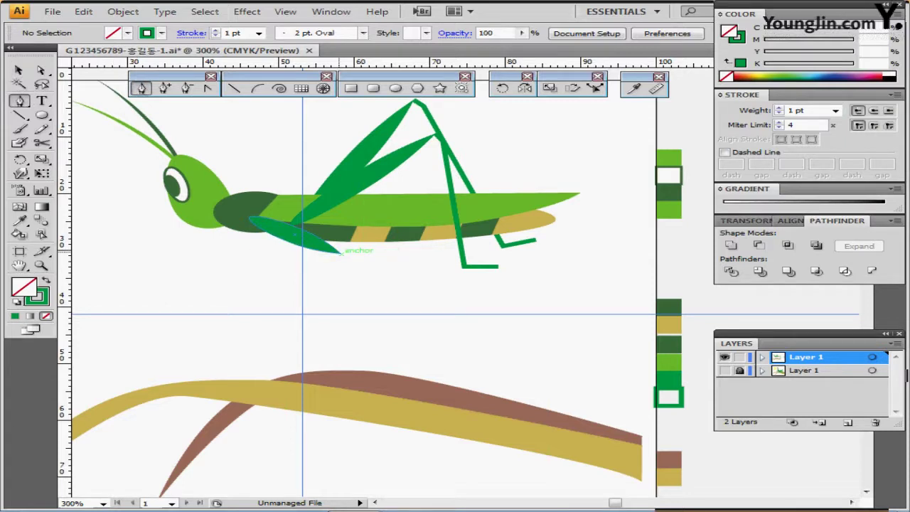
{"action": "left_click_drag", "start_coordinate": [340, 252], "coordinate": [350, 290]}
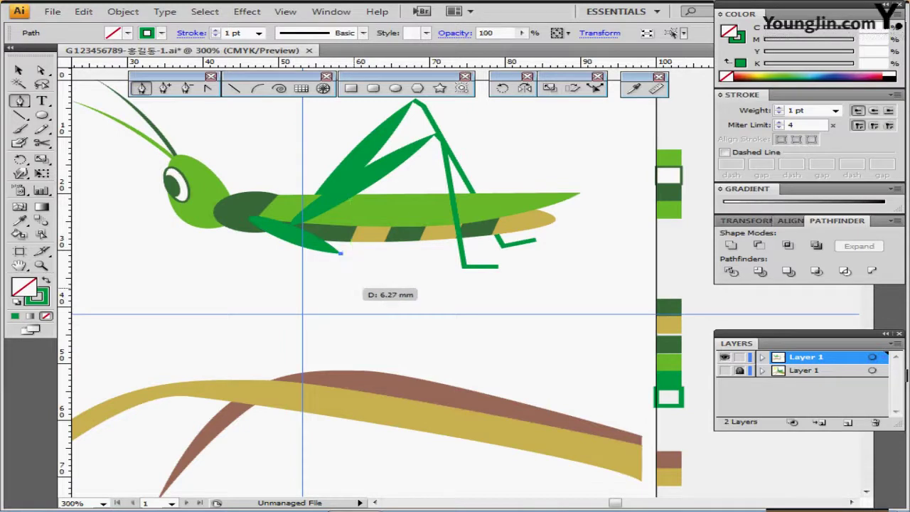
{"action": "left_click", "coordinate": [351, 287]}
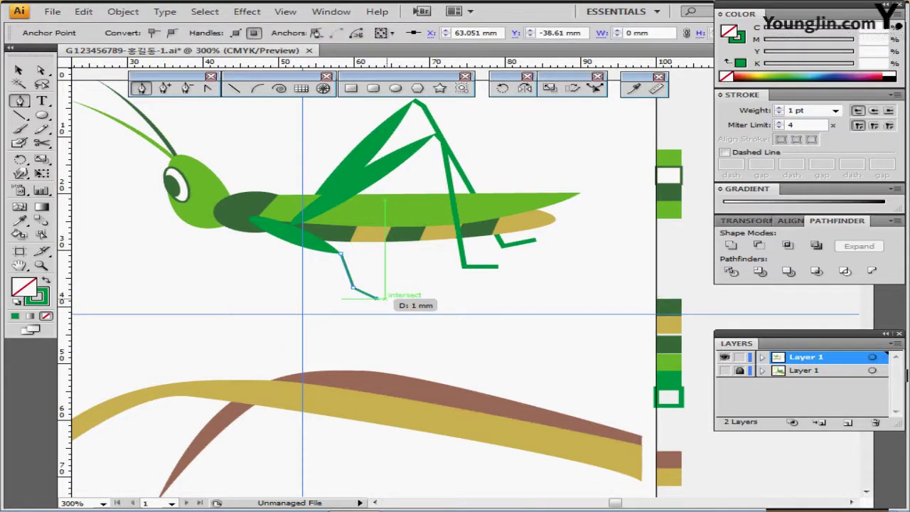
{"action": "left_click", "coordinate": [377, 297]}
Step: Shift the front lower leg's ankle point about 1 mm toward the tail and set the path's stroke weight to 2 pt
{"action": "left_click", "coordinate": [19, 70]}
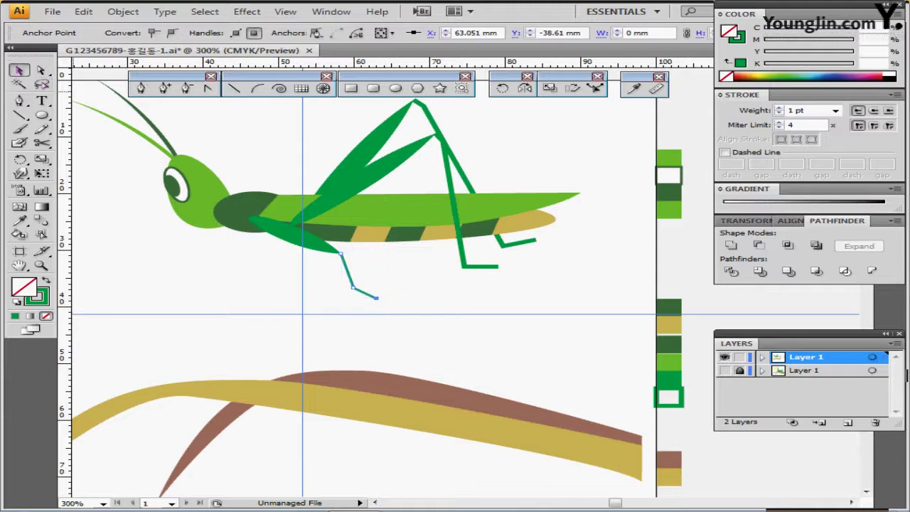
{"action": "left_click", "coordinate": [41, 70]}
{"action": "left_click_drag", "start_coordinate": [353, 287], "coordinate": [359, 290]}
{"action": "left_click", "coordinate": [377, 298], "text": "shift"}
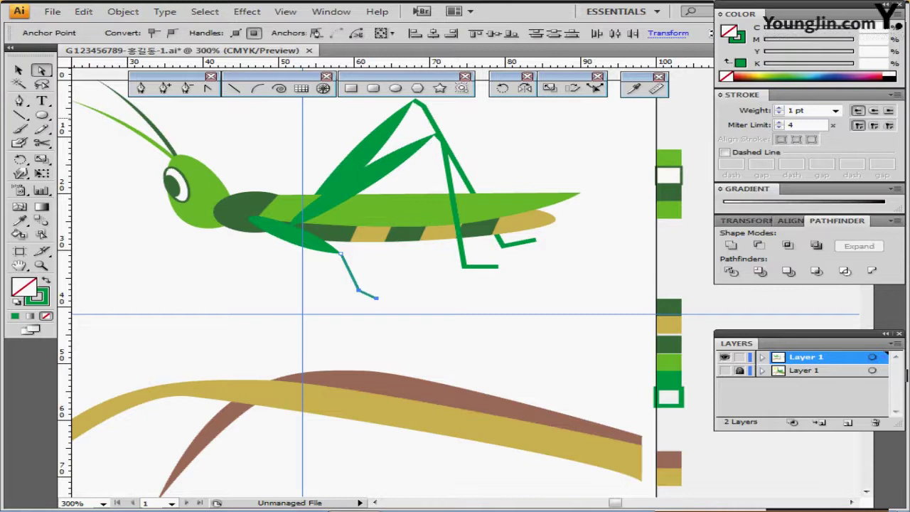
{"action": "left_click", "coordinate": [779, 108]}
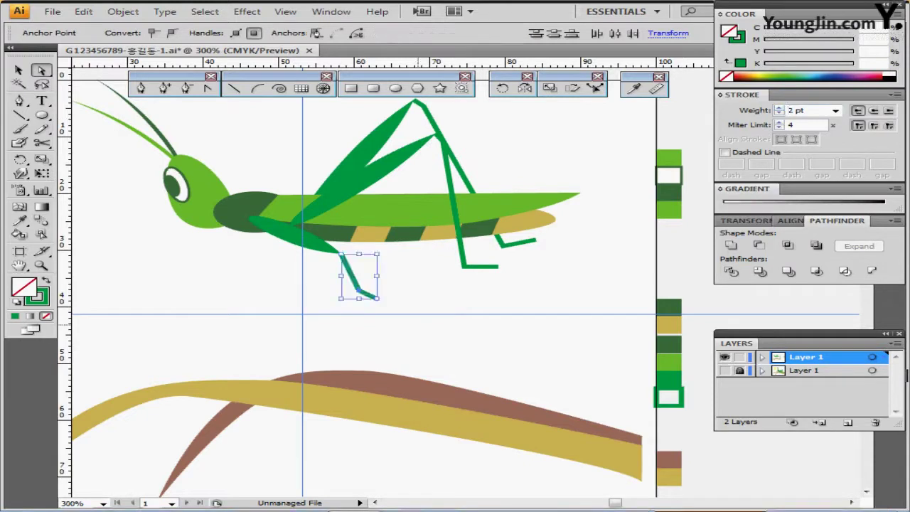
Step: Move the front lower leg about 0.5 mm toward the head so it meets the thigh's tip
{"action": "left_click", "coordinate": [300, 261], "text": "ctrl"}
{"action": "key", "text": "v"}
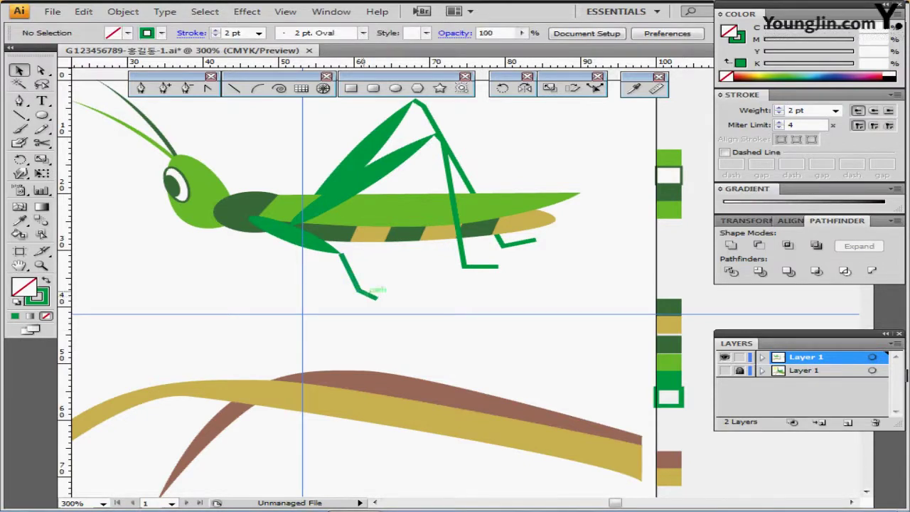
{"action": "left_click", "coordinate": [359, 291]}
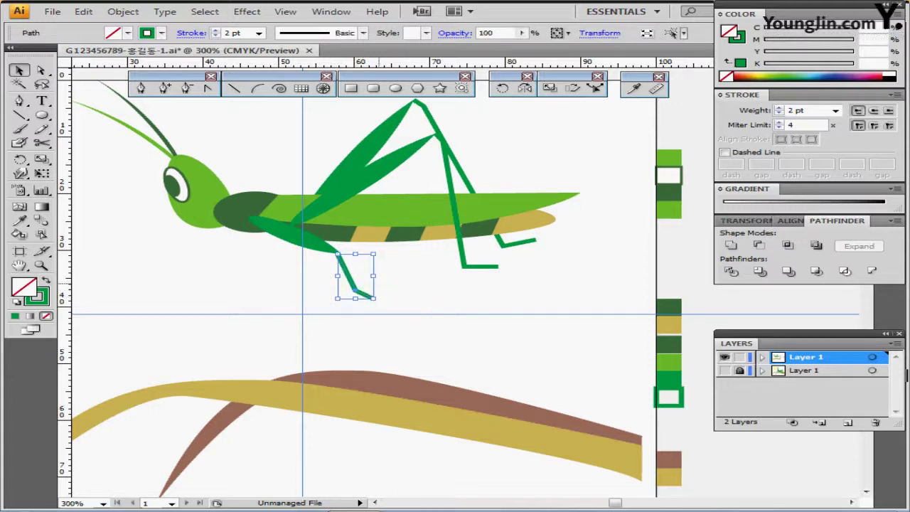
{"action": "left_click", "coordinate": [350, 298]}
{"action": "left_click", "coordinate": [356, 291]}
{"action": "left_click", "coordinate": [375, 311]}
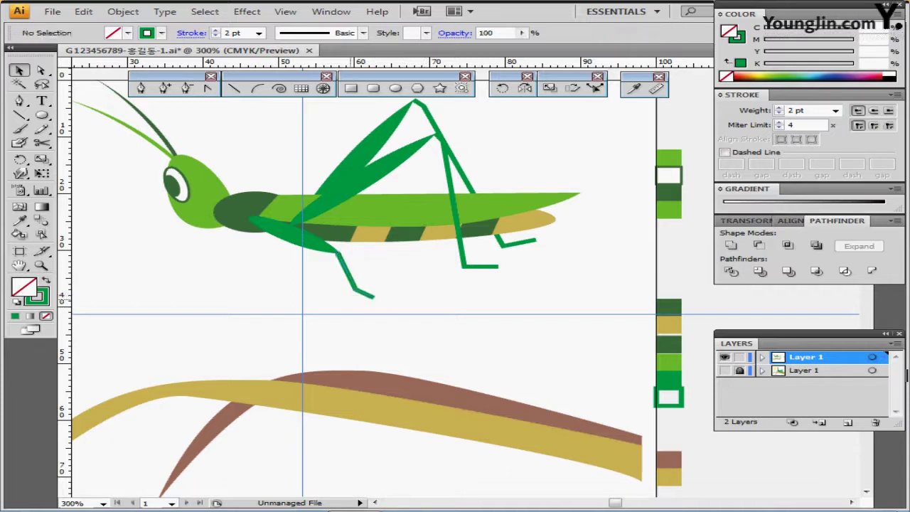
Step: Group the front thigh and its lower leg into one object
{"action": "left_click_drag", "start_coordinate": [308, 280], "coordinate": [348, 249]}
{"action": "left_click_drag", "start_coordinate": [347, 281], "coordinate": [348, 280]}
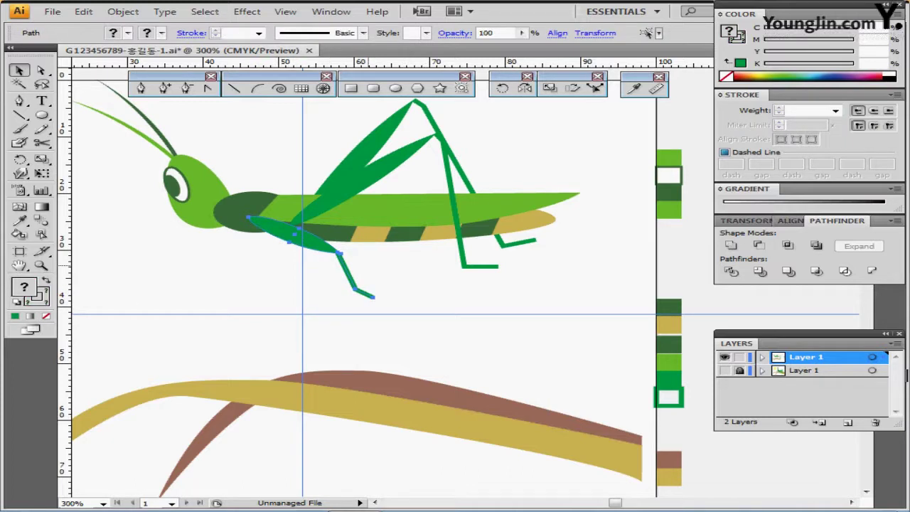
{"action": "key", "text": "ctrl+g"}
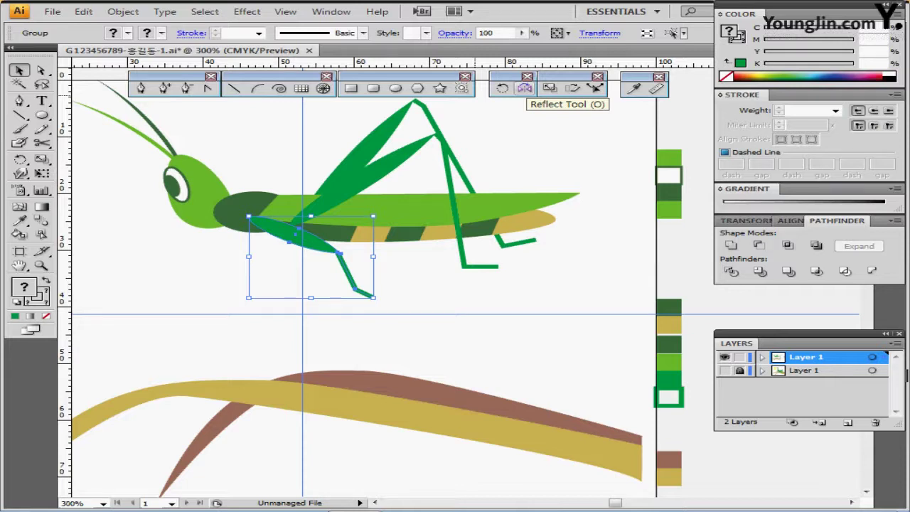
Step: Reflect a copy of the front leg group across a 100° axis through the thigh's upper end so it points toward the head
{"action": "left_click", "coordinate": [524, 88]}
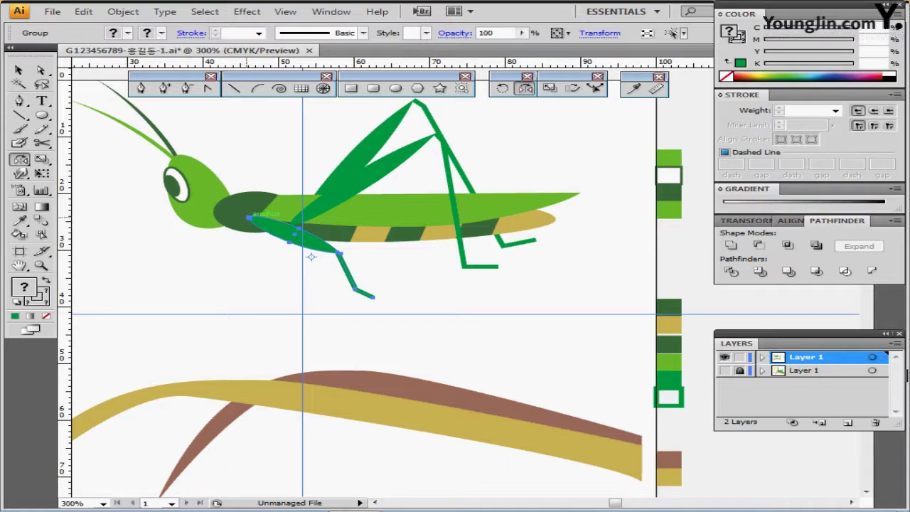
{"action": "left_click", "coordinate": [249, 215], "text": "alt"}
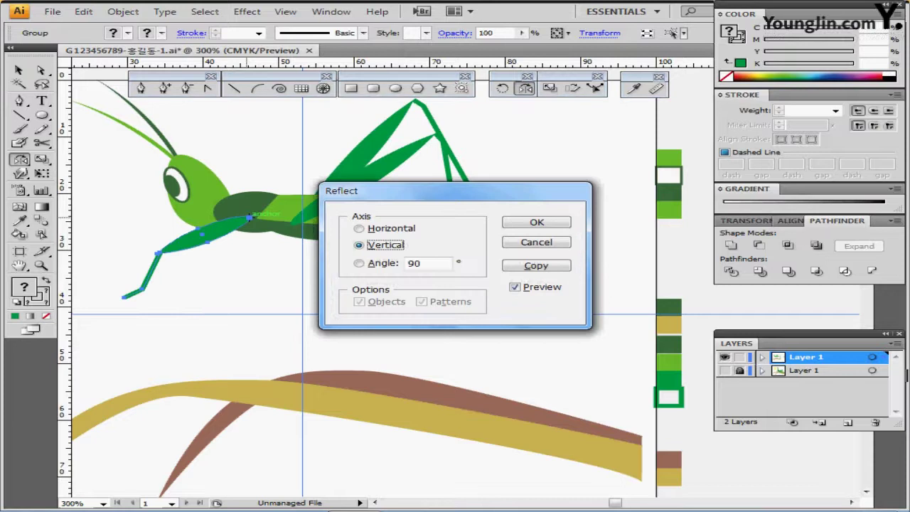
{"action": "key", "text": "Tab"}
{"action": "type", "text": "100"}
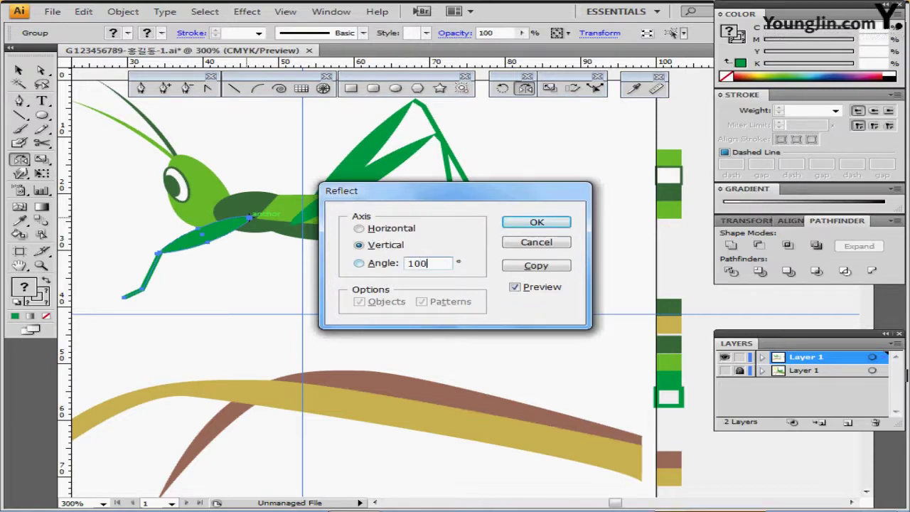
{"action": "key", "text": "Tab"}
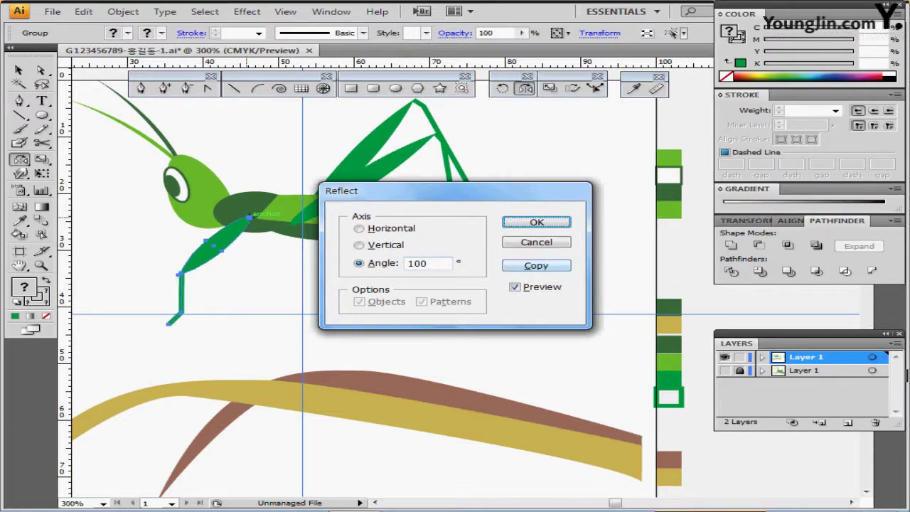
{"action": "left_click", "coordinate": [524, 264]}
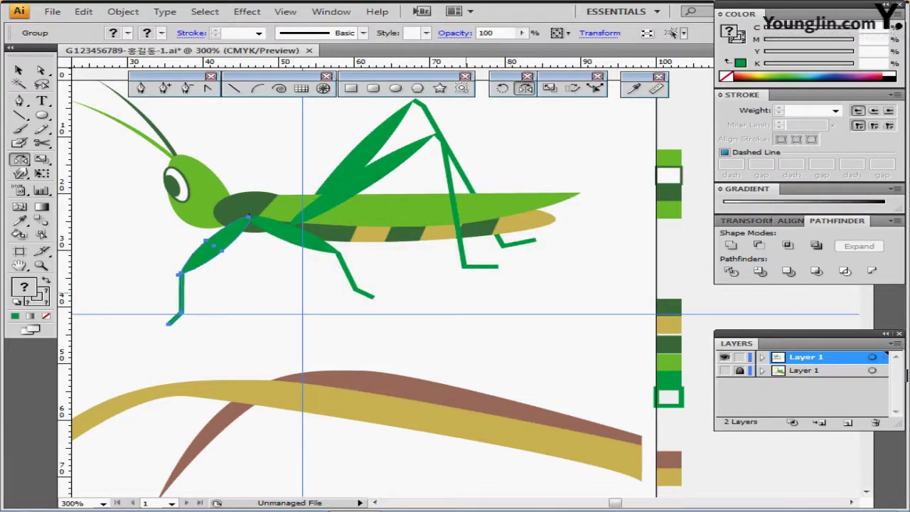
{"action": "key", "text": "ctrl"}
{"action": "left_click", "coordinate": [302, 297], "text": "ctrl"}
{"action": "left_click", "coordinate": [346, 270], "text": "ctrl"}
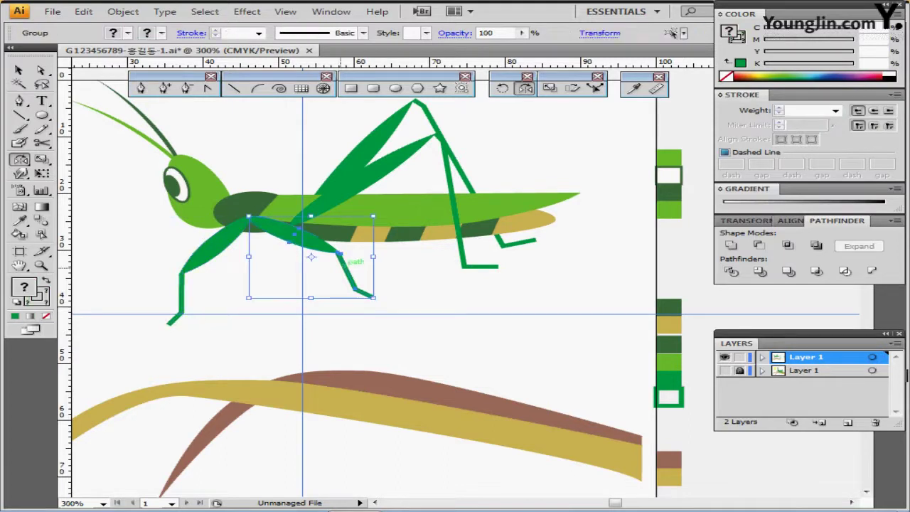
{"action": "left_click", "coordinate": [306, 292], "text": "ctrl"}
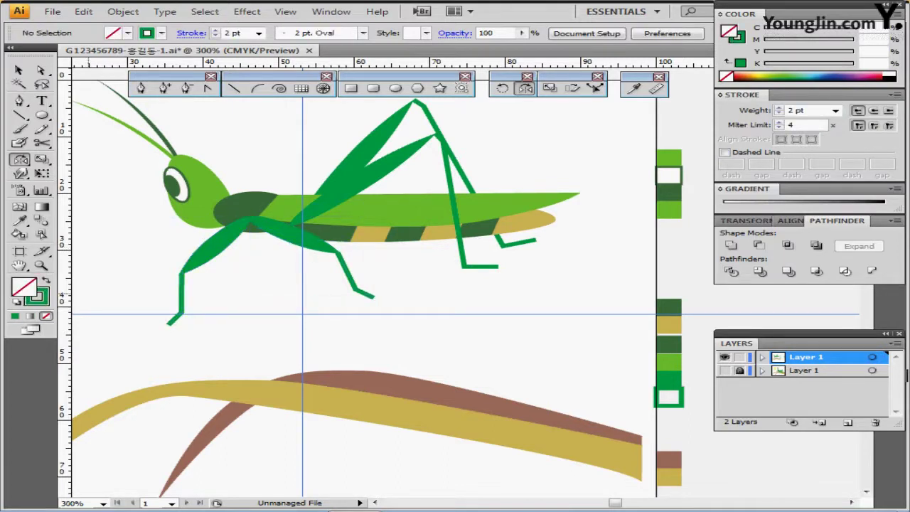
Step: Draw a bent 2 pt green leg path from the joint between the front thighs, about 6.7 mm down to an ankle and 4 mm headward
{"action": "left_click", "coordinate": [19, 101]}
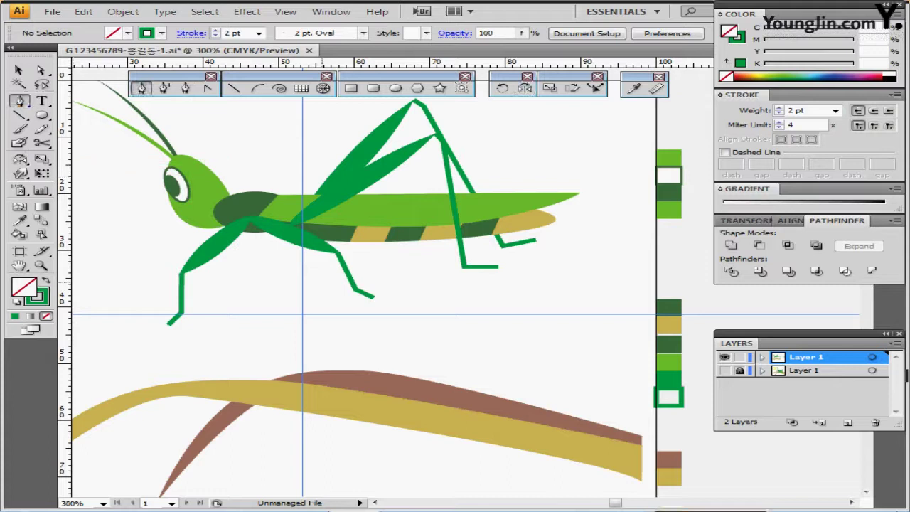
{"action": "left_click_drag", "start_coordinate": [322, 271], "coordinate": [306, 264]}
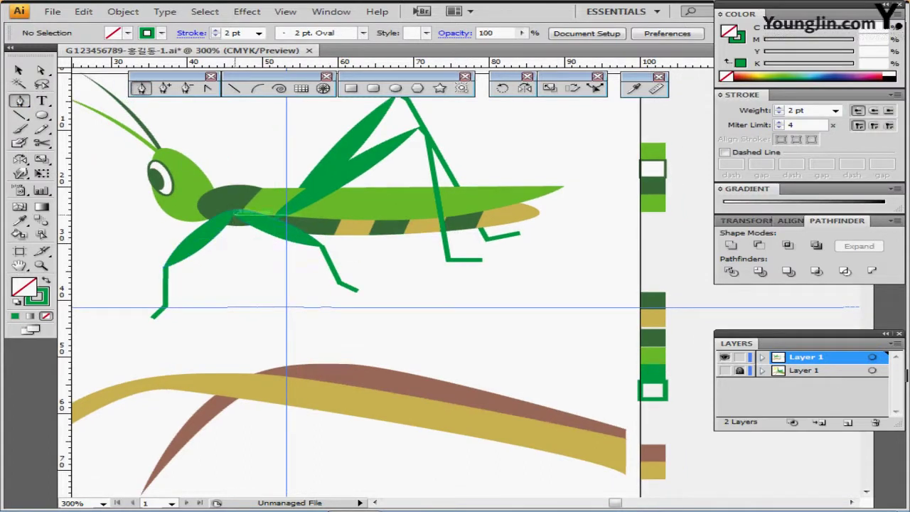
{"action": "left_click", "coordinate": [234, 214]}
{"action": "left_click_drag", "start_coordinate": [255, 247], "coordinate": [235, 280]}
{"action": "left_click", "coordinate": [236, 280]}
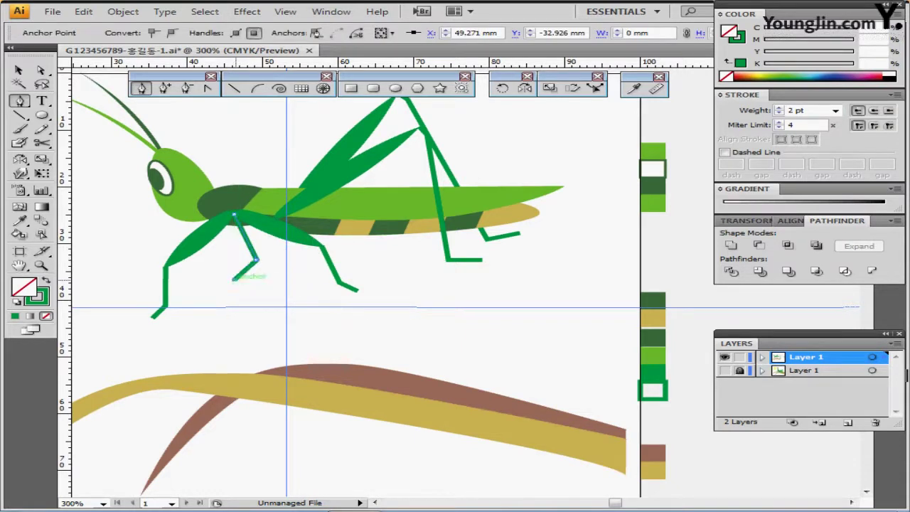
{"action": "left_click", "coordinate": [287, 283], "text": "ctrl"}
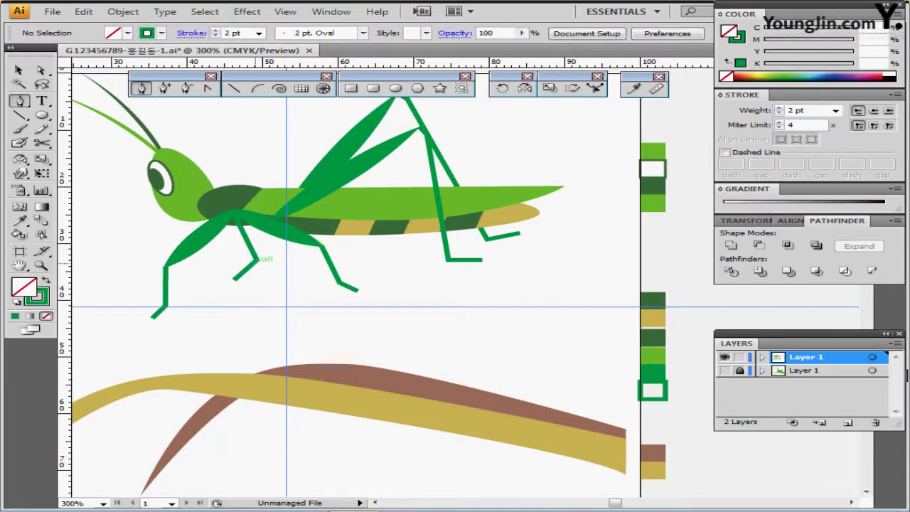
{"action": "left_click", "coordinate": [258, 260], "text": "ctrl"}
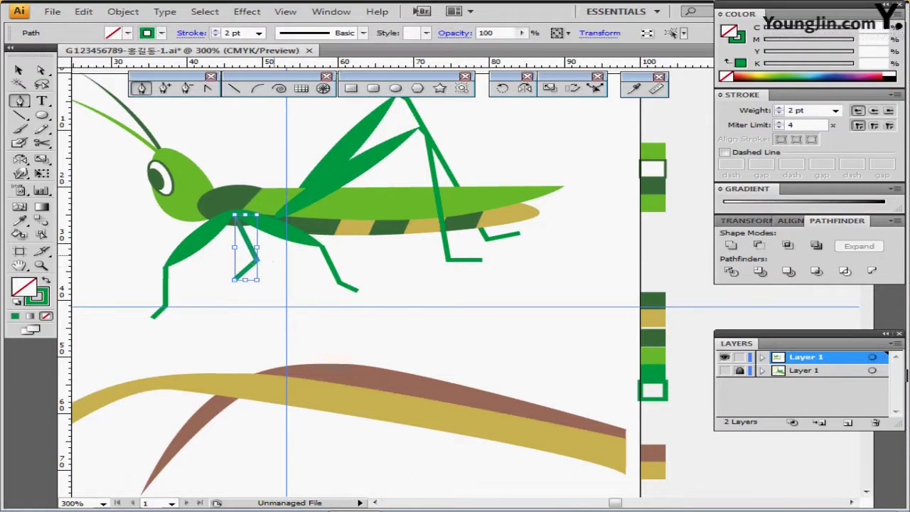
{"action": "left_click", "coordinate": [274, 273], "text": "ctrl"}
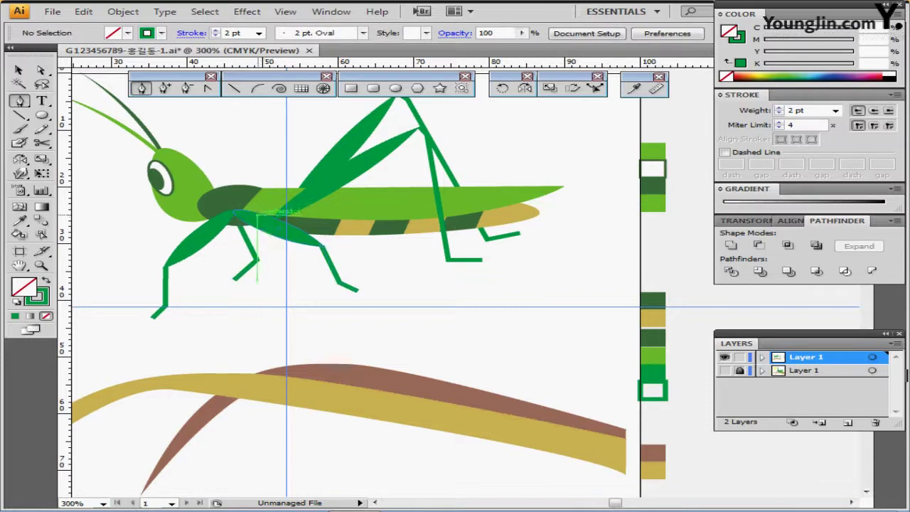
Step: Draw a smaller bent green leg path behind the rear-facing front thigh, about 4.8 mm down to an ankle and 2.5 mm tailward
{"action": "left_click_drag", "start_coordinate": [263, 213], "coordinate": [297, 249]}
{"action": "left_click", "coordinate": [278, 246]}
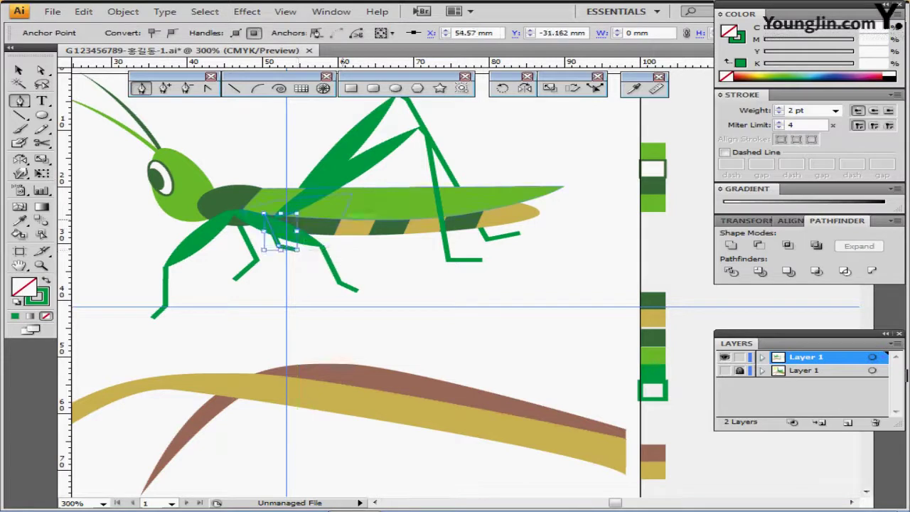
{"action": "key", "text": "ctrl+shift+a"}
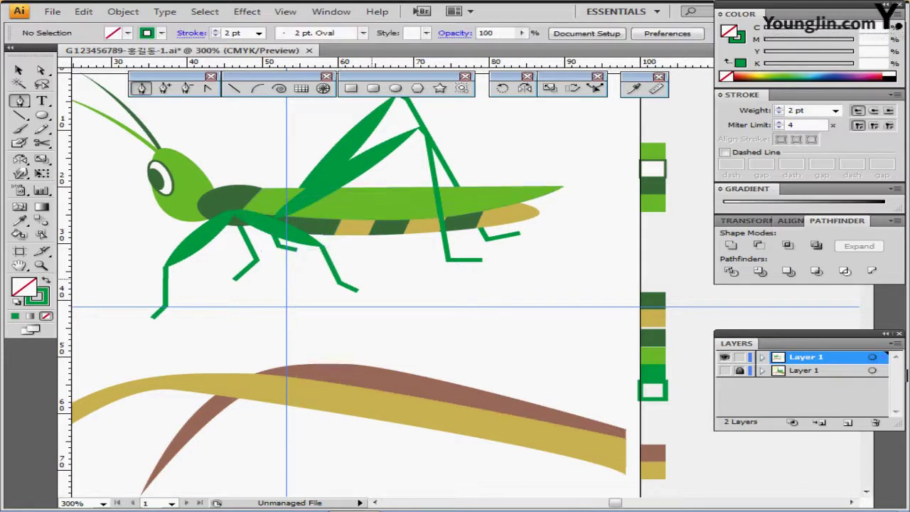
Step: Group all parts of the grasshopper, including antennae, body, wing and legs, leaving out the branches
{"action": "key", "text": "ctrl+minus"}
{"action": "left_click_drag", "start_coordinate": [444, 277], "coordinate": [435, 277]}
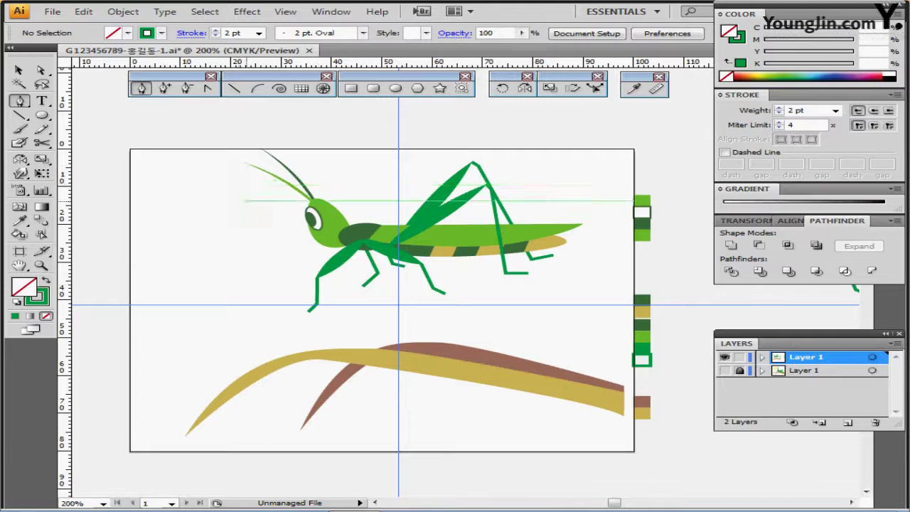
{"action": "left_click_drag", "start_coordinate": [229, 148], "coordinate": [560, 295]}
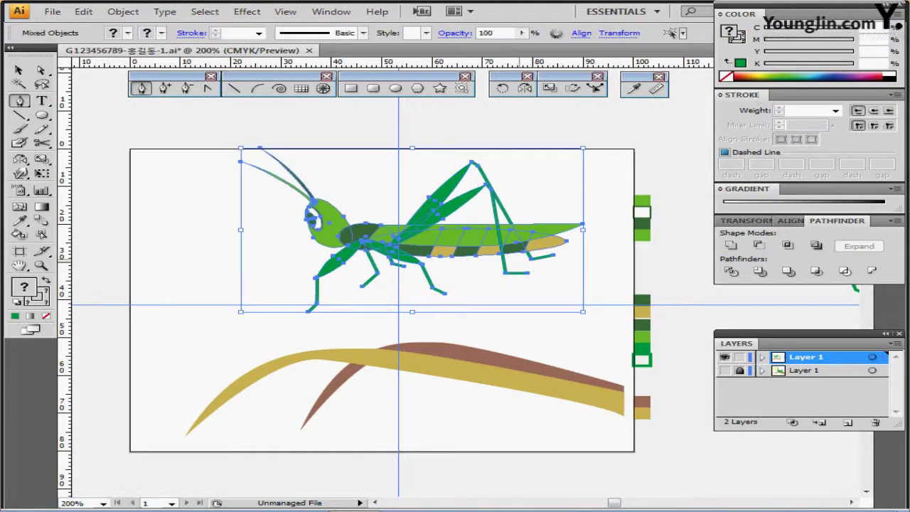
{"action": "key", "text": "ctrl+g"}
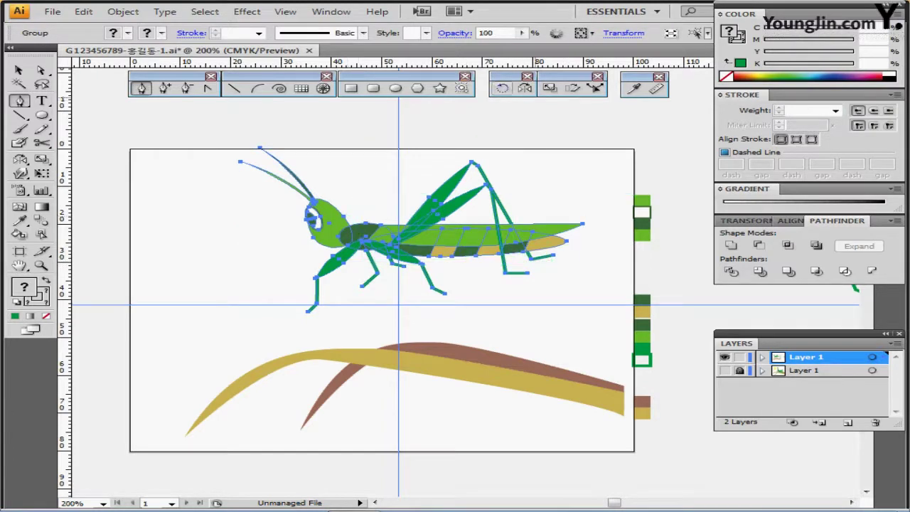
Step: Rotate the grasshopper group by -25° so its head is raised
{"action": "double_click", "coordinate": [502, 88]}
{"action": "key", "text": "Escape"}
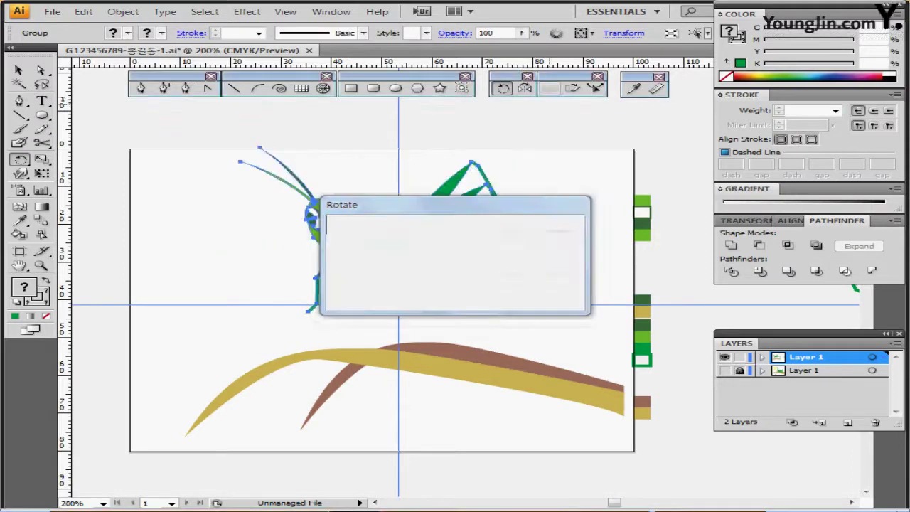
{"action": "double_click", "coordinate": [502, 88]}
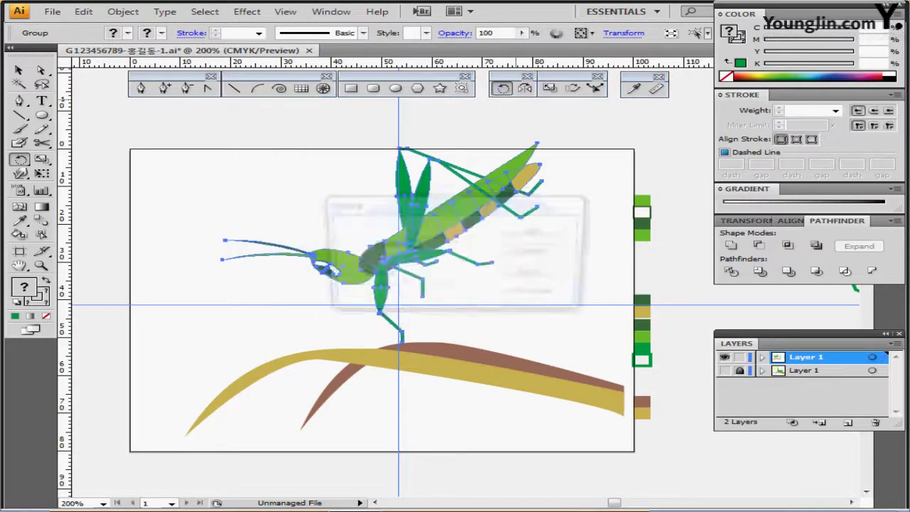
{"action": "type", "text": "-25"}
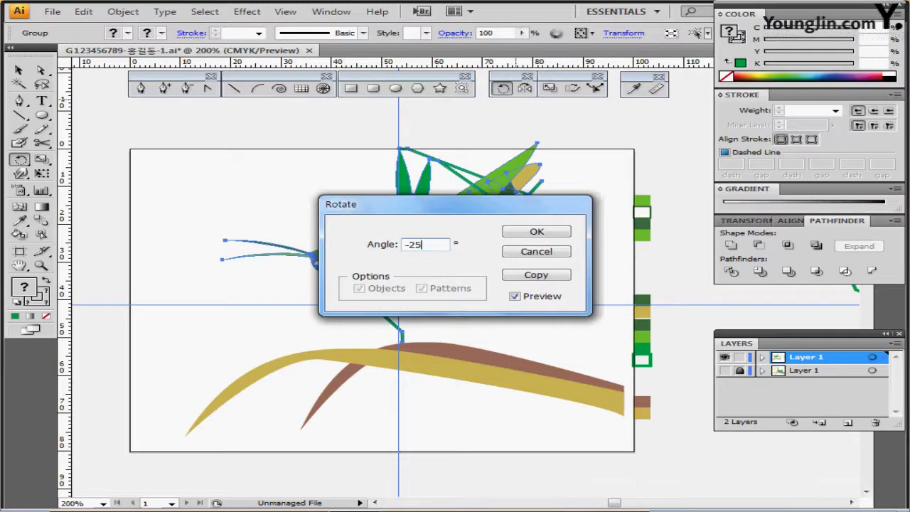
{"action": "key", "text": "Return"}
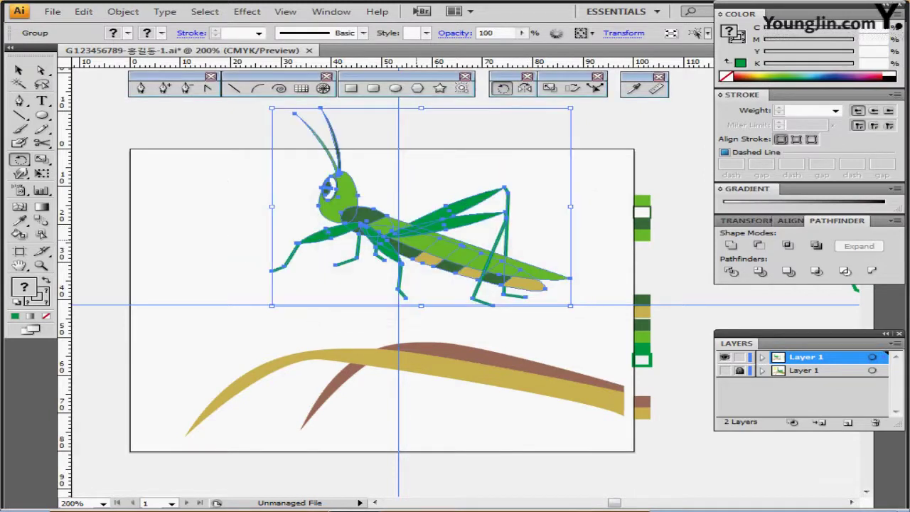
Step: Move the grasshopper group about 11 mm to the right and 16 mm down so its feet stand on the branches
{"action": "left_click_drag", "start_coordinate": [428, 229], "coordinate": [459, 307]}
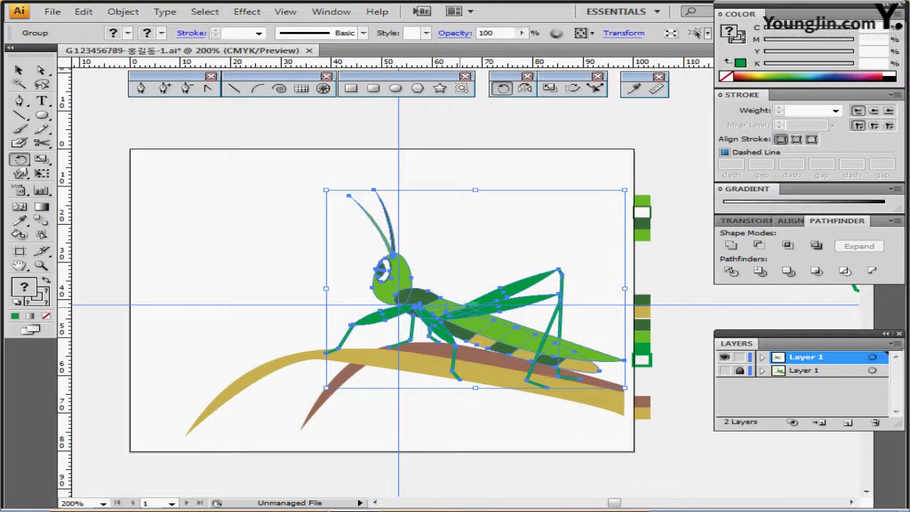
{"action": "key", "text": "Up"}
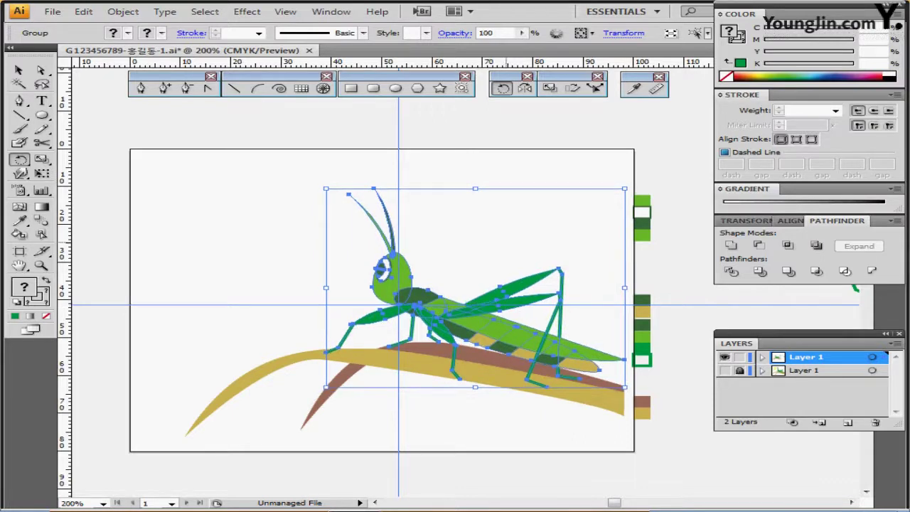
{"action": "left_click", "coordinate": [299, 247], "text": "ctrl"}
{"action": "left_click_drag", "start_coordinate": [299, 246], "coordinate": [322, 251]}
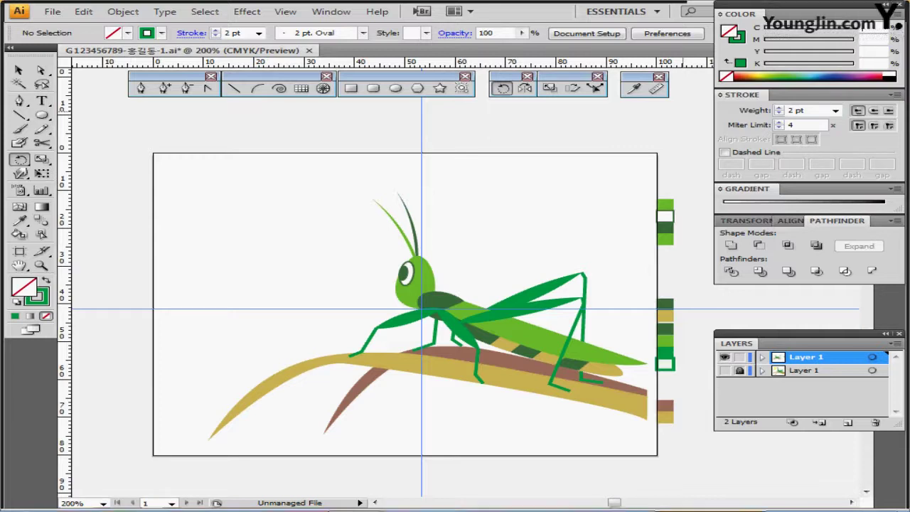
Step: Set the fill colour to yellow with C 0, M 0, Y 90, K 0
{"action": "type", "text": "0"}
{"action": "key", "text": "Tab"}
{"action": "type", "text": "0"}
{"action": "key", "text": "Tab"}
{"action": "type", "text": "0"}
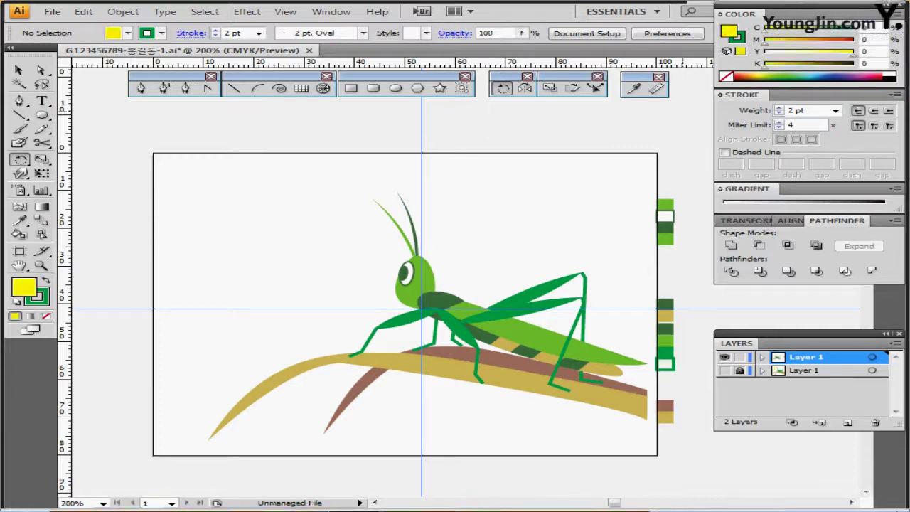
{"action": "key", "text": "shift+Tab"}
{"action": "type", "text": "90"}
{"action": "key", "text": "shift+Tab"}
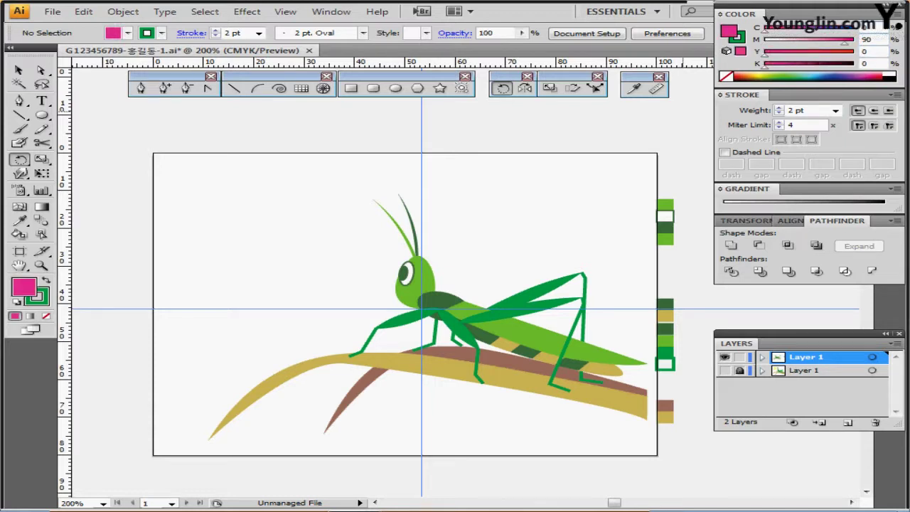
{"action": "key", "text": "shift+Tab"}
{"action": "type", "text": "0"}
{"action": "key", "text": "Tab"}
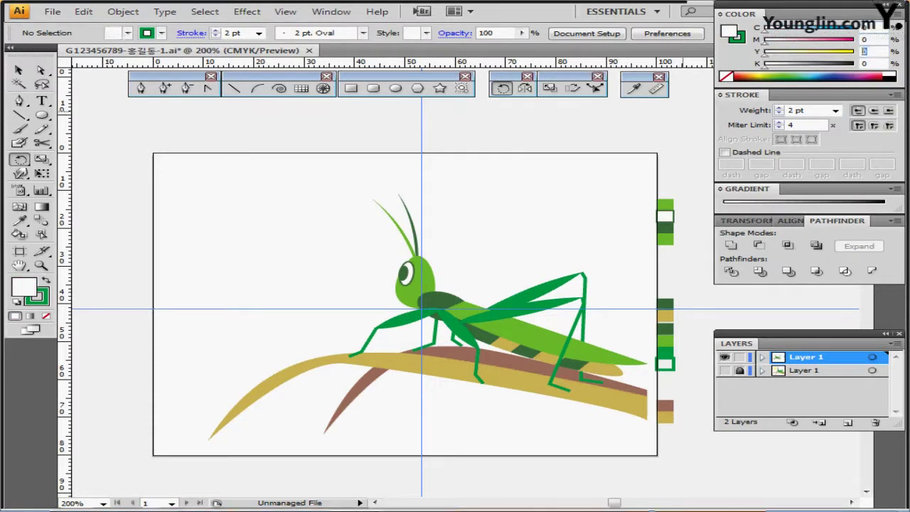
{"action": "type", "text": "90"}
{"action": "key", "text": "Tab"}
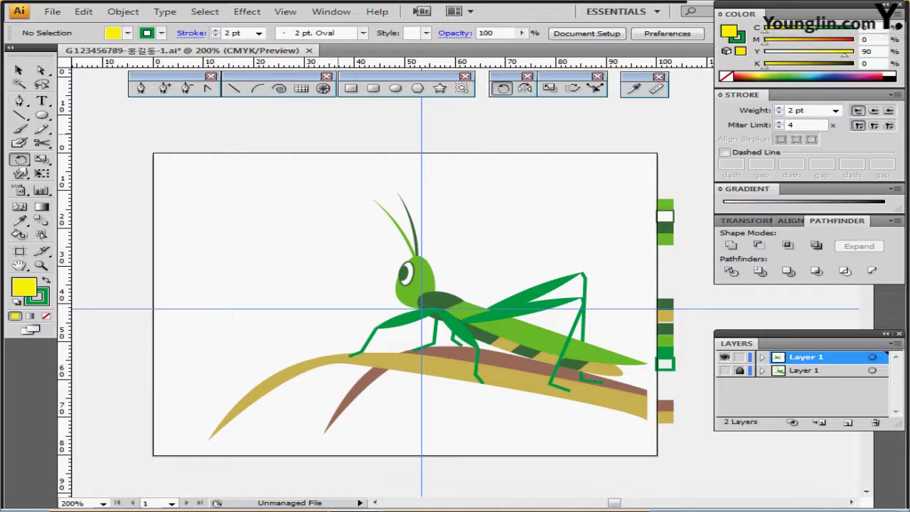
Step: Draw two overlapping yellow ellipses in the artboard's upper left, about 22 by 16 mm and 23 by 17 mm, the second offset about 5 mm left
{"action": "left_click", "coordinate": [396, 88]}
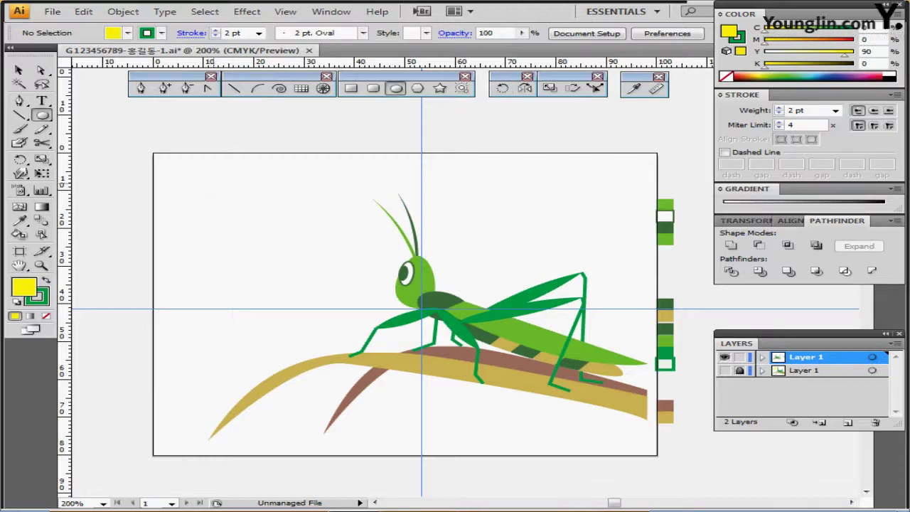
{"action": "left_click_drag", "start_coordinate": [209, 180], "coordinate": [318, 262]}
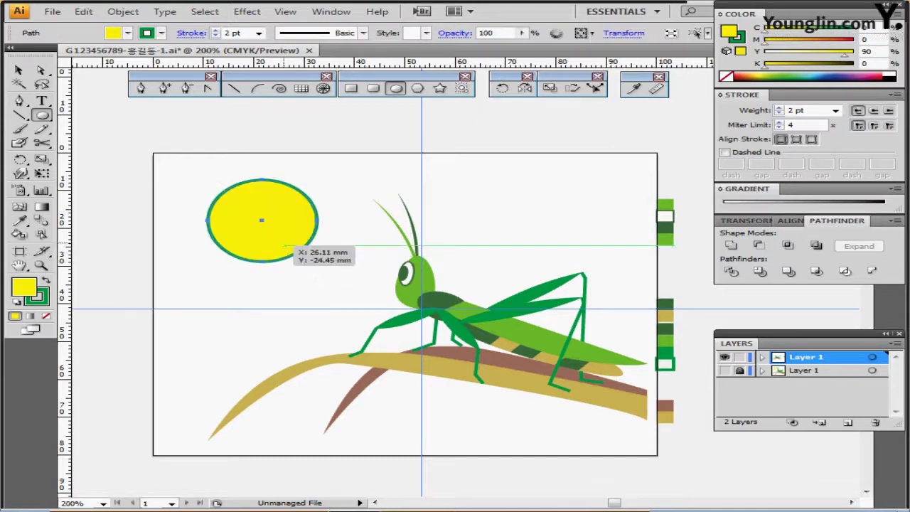
{"action": "left_click_drag", "start_coordinate": [166, 173], "coordinate": [309, 255]}
{"action": "left_click_drag", "start_coordinate": [293, 253], "coordinate": [273, 233]}
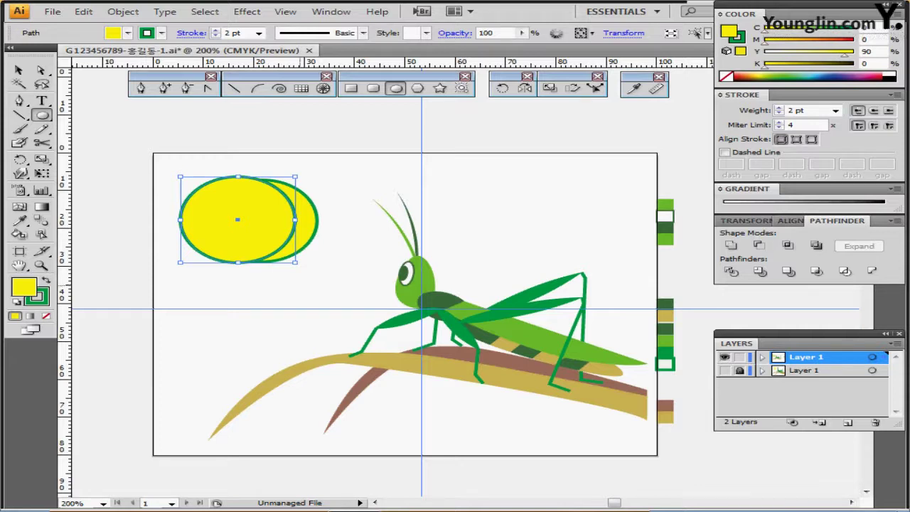
{"action": "left_click", "coordinate": [300, 286], "text": "ctrl"}
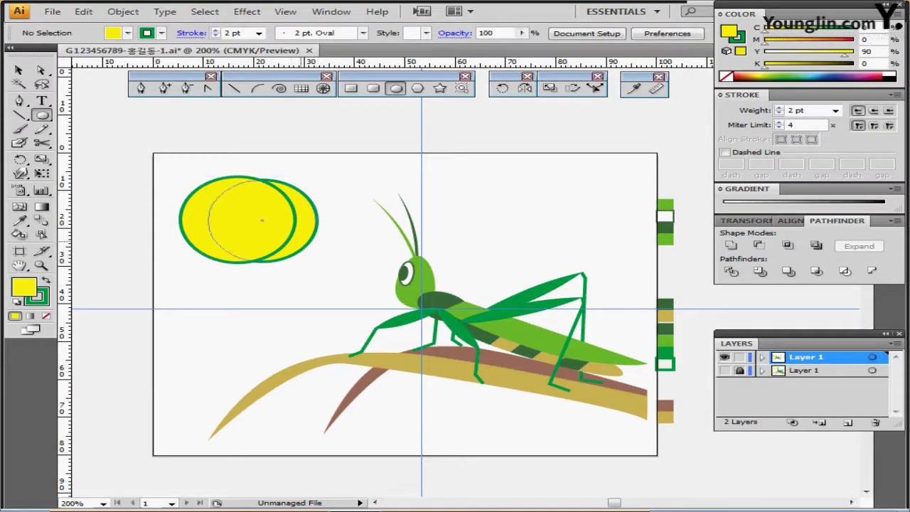
Step: Adjust the two yellow ellipses to about 23 by 17 mm, with the rear one offset about 5 mm right and 1.5 mm down
{"action": "left_click", "coordinate": [264, 213]}
{"action": "left_click_drag", "start_coordinate": [317, 180], "coordinate": [333, 173]}
{"action": "left_click", "coordinate": [340, 204], "text": "ctrl"}
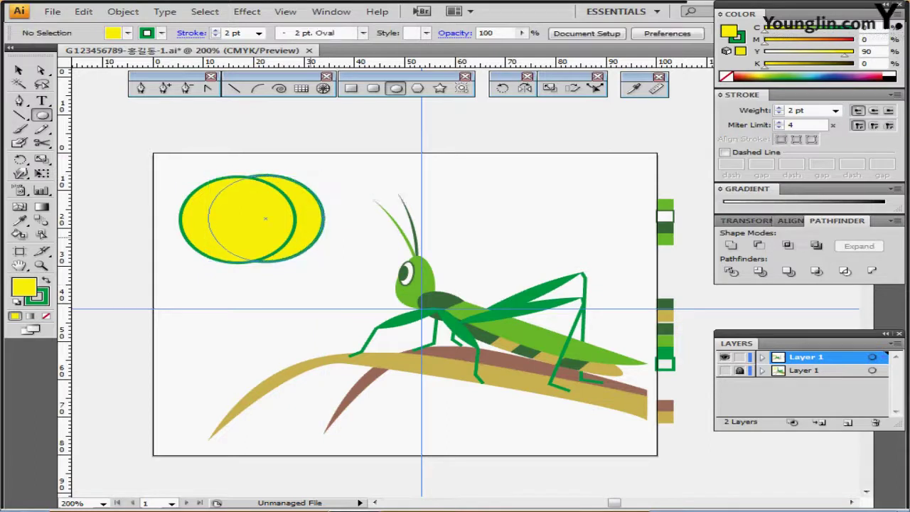
{"action": "mouse_move", "coordinate": [313, 238]}
{"action": "left_mouse_down"}
{"action": "mouse_move", "coordinate": [306, 245]}
{"action": "mouse_move", "coordinate": [317, 240]}
{"action": "left_mouse_up"}
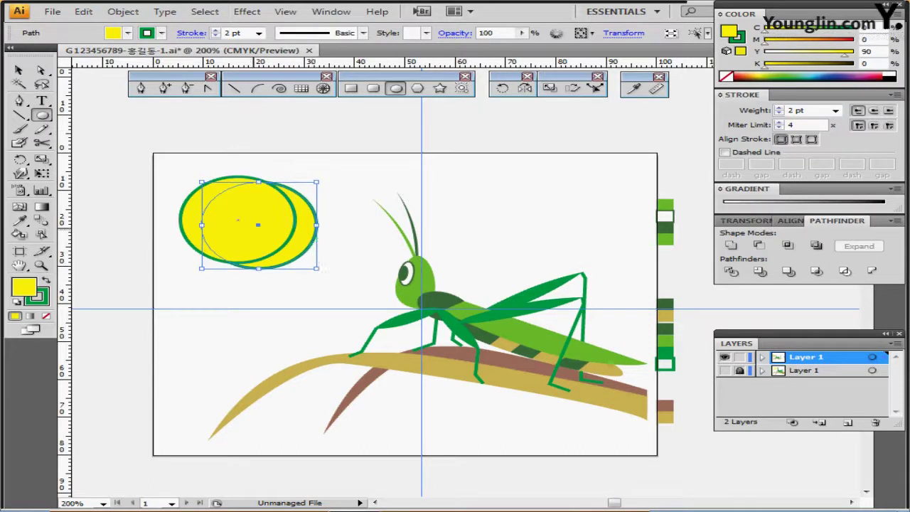
{"action": "left_click_drag", "start_coordinate": [254, 231], "coordinate": [250, 229]}
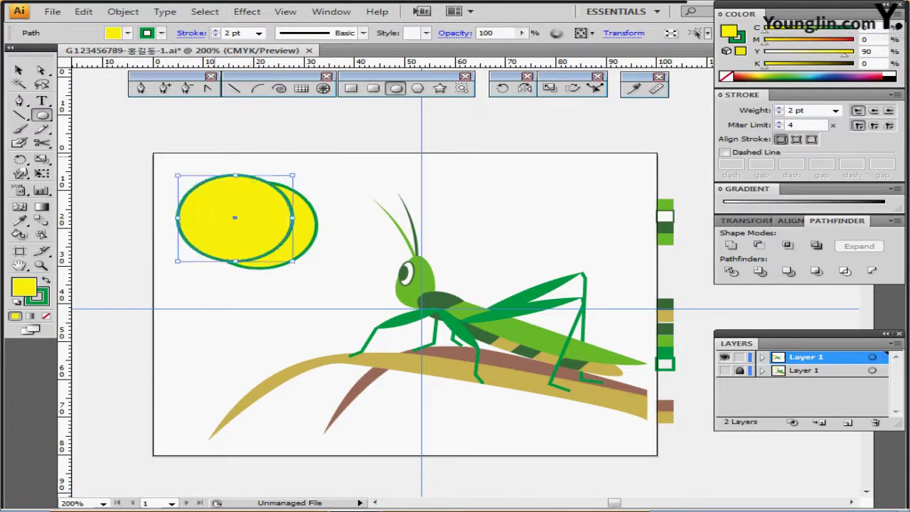
Step: Subtract the front ellipse from the rear one to form a crescent moon, and remove the crescent's stroke
{"action": "left_click_drag", "start_coordinate": [197, 158], "coordinate": [303, 244]}
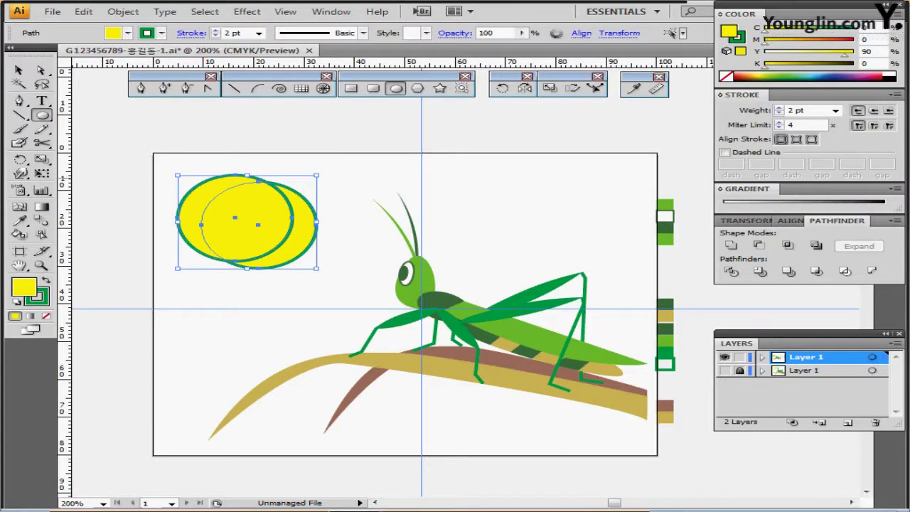
{"action": "left_click", "coordinate": [759, 244]}
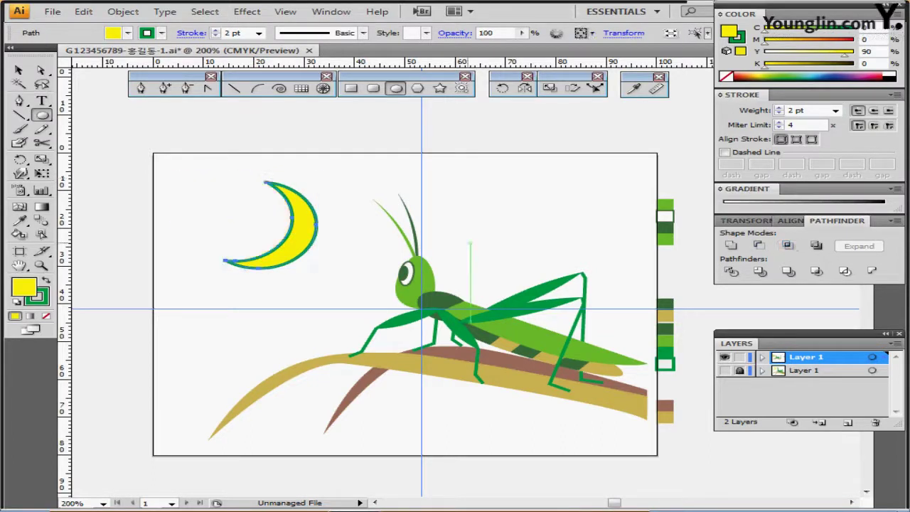
{"action": "key", "text": "x"}
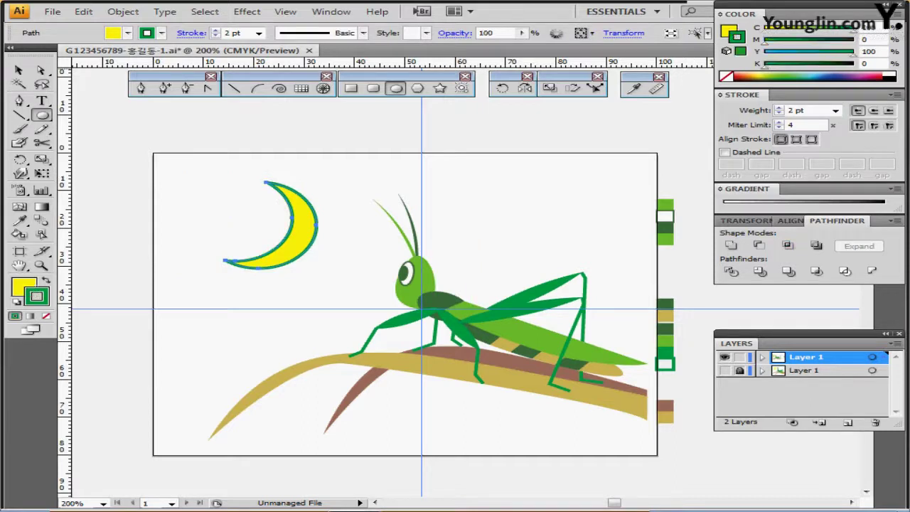
{"action": "key", "text": "slash"}
{"action": "left_click", "coordinate": [341, 297], "text": "ctrl"}
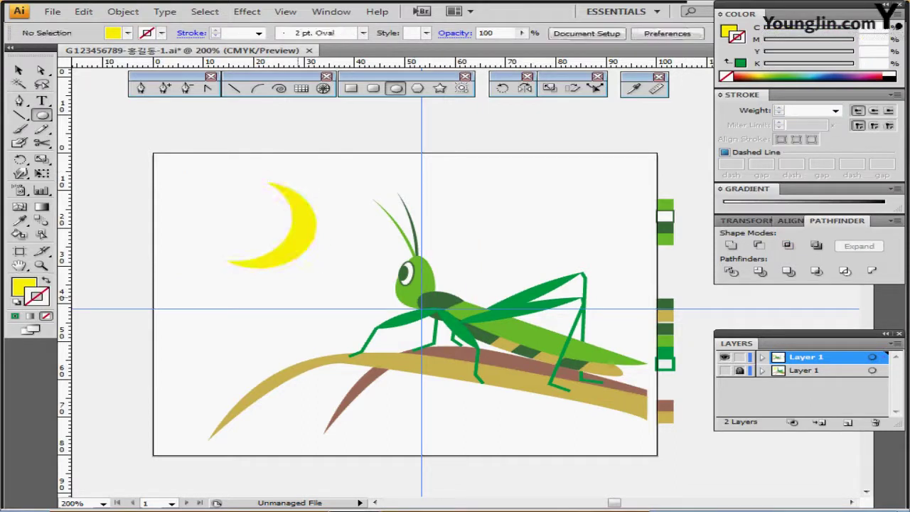
Step: Move the yellow crescent moon about 1 mm left and 2 mm up, leaving nothing selected
{"action": "left_click_drag", "start_coordinate": [308, 250], "coordinate": [302, 239]}
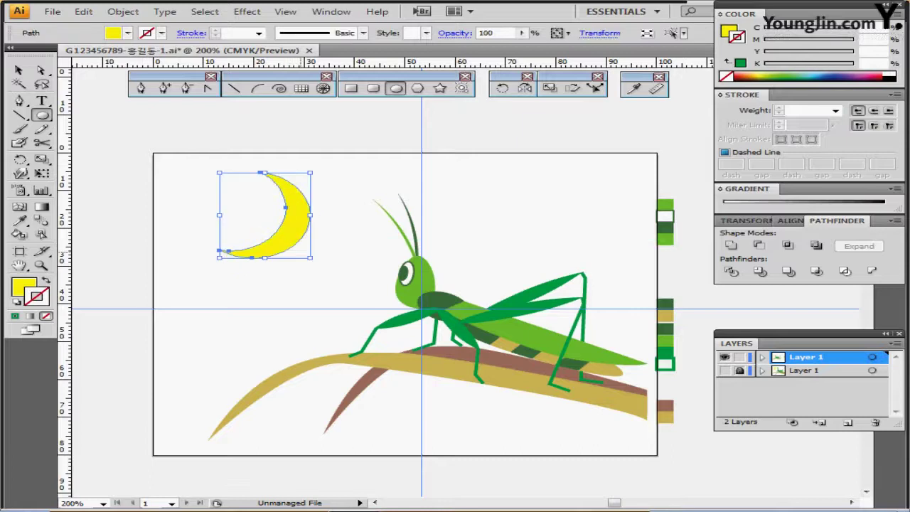
{"action": "key", "text": "ctrl+shift+a"}
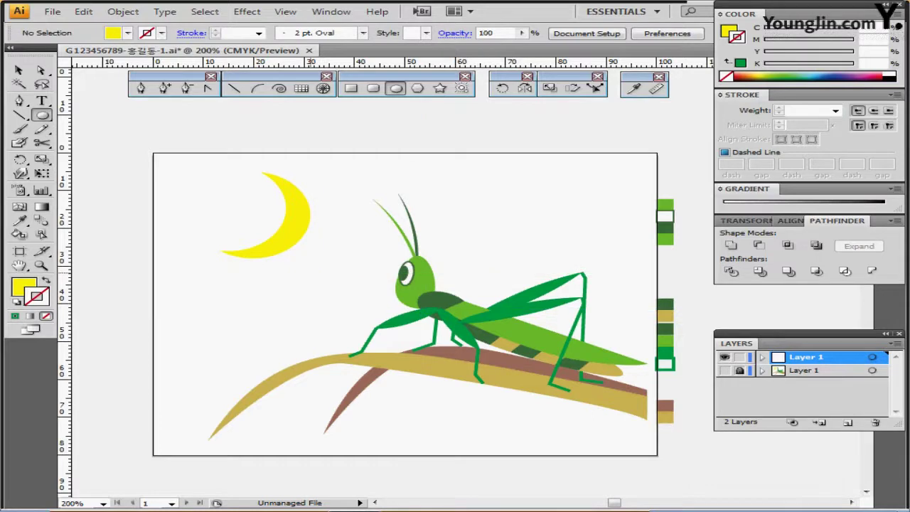
{"action": "key", "text": "h"}
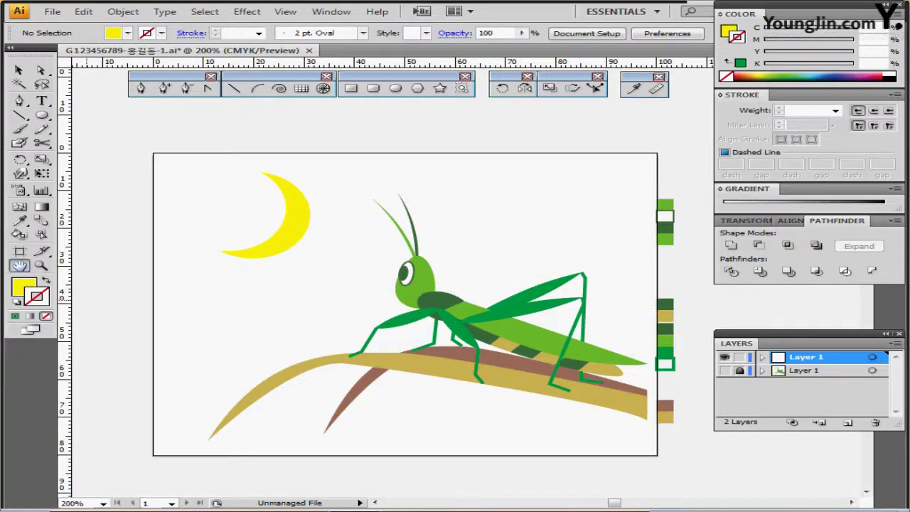
{"action": "double_click", "coordinate": [19, 265]}
{"action": "left_click_drag", "start_coordinate": [605, 273], "coordinate": [523, 276]}
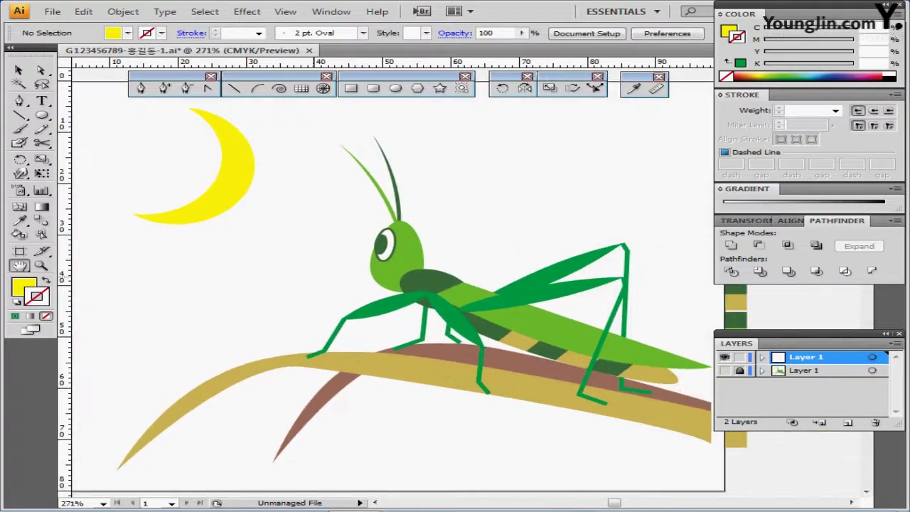